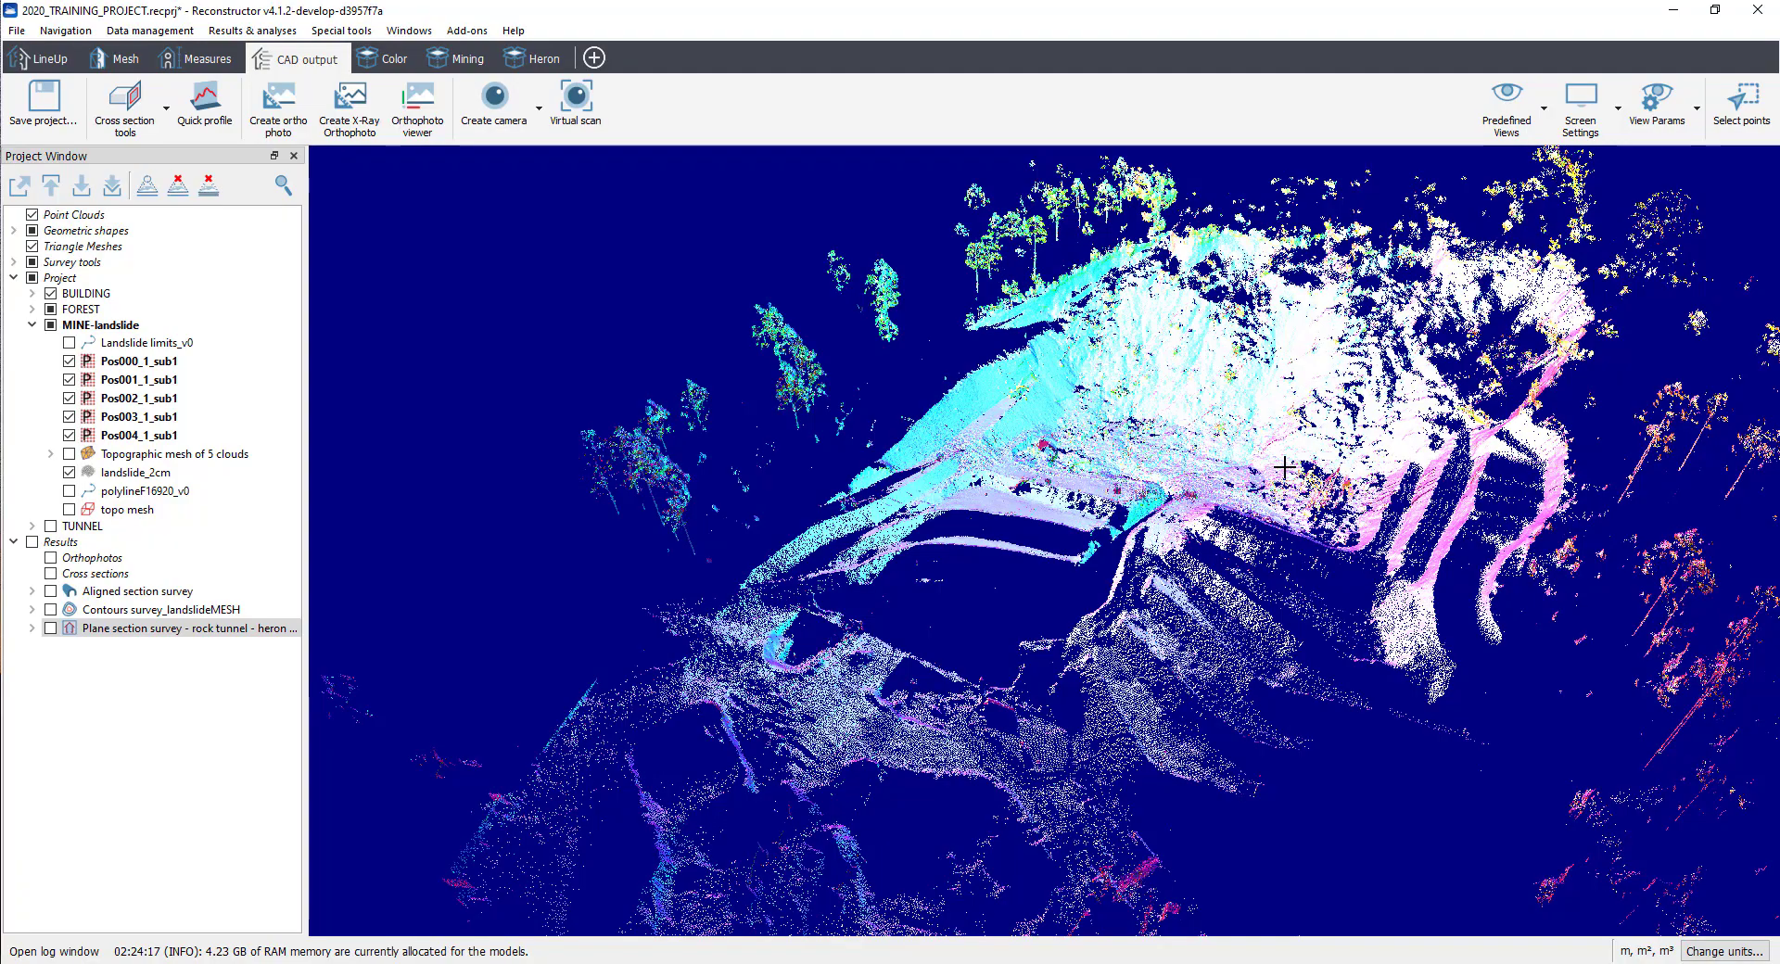
# - Create a new quick profile survey and rename it 'Quick profile tutorial'
pyautogui.scroll(6, 1284, 468)
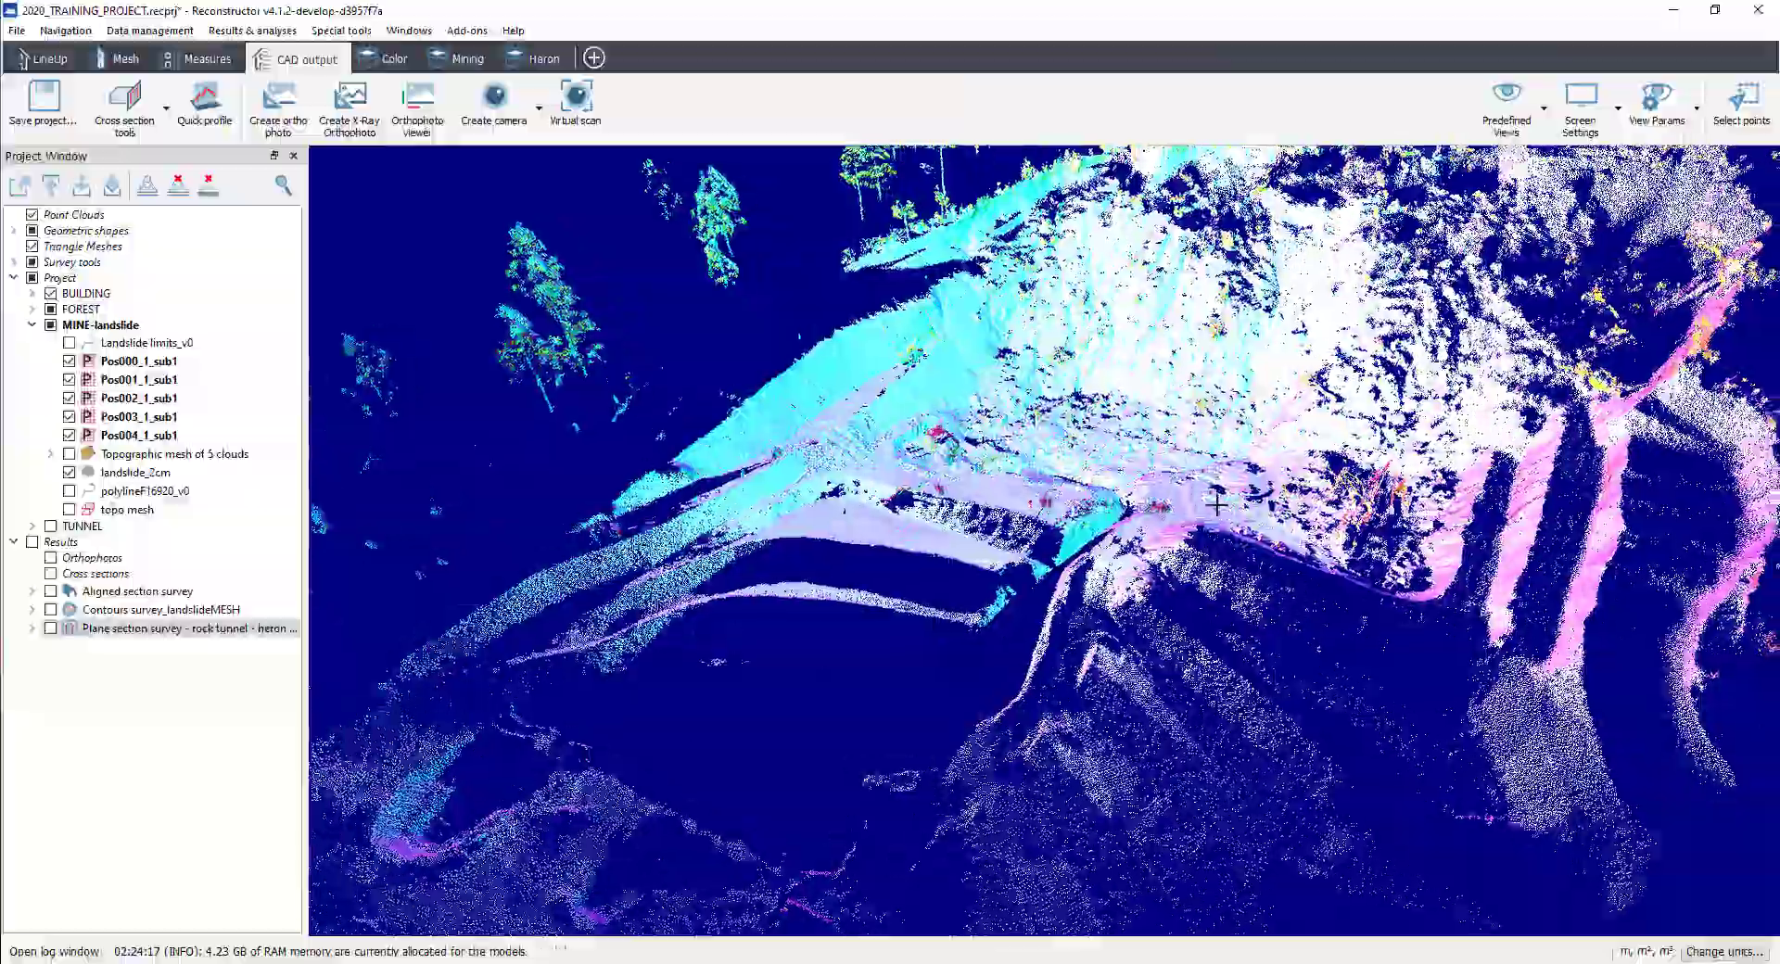
pyautogui.moveTo(1216, 503); pyautogui.dragTo(1355, 515)
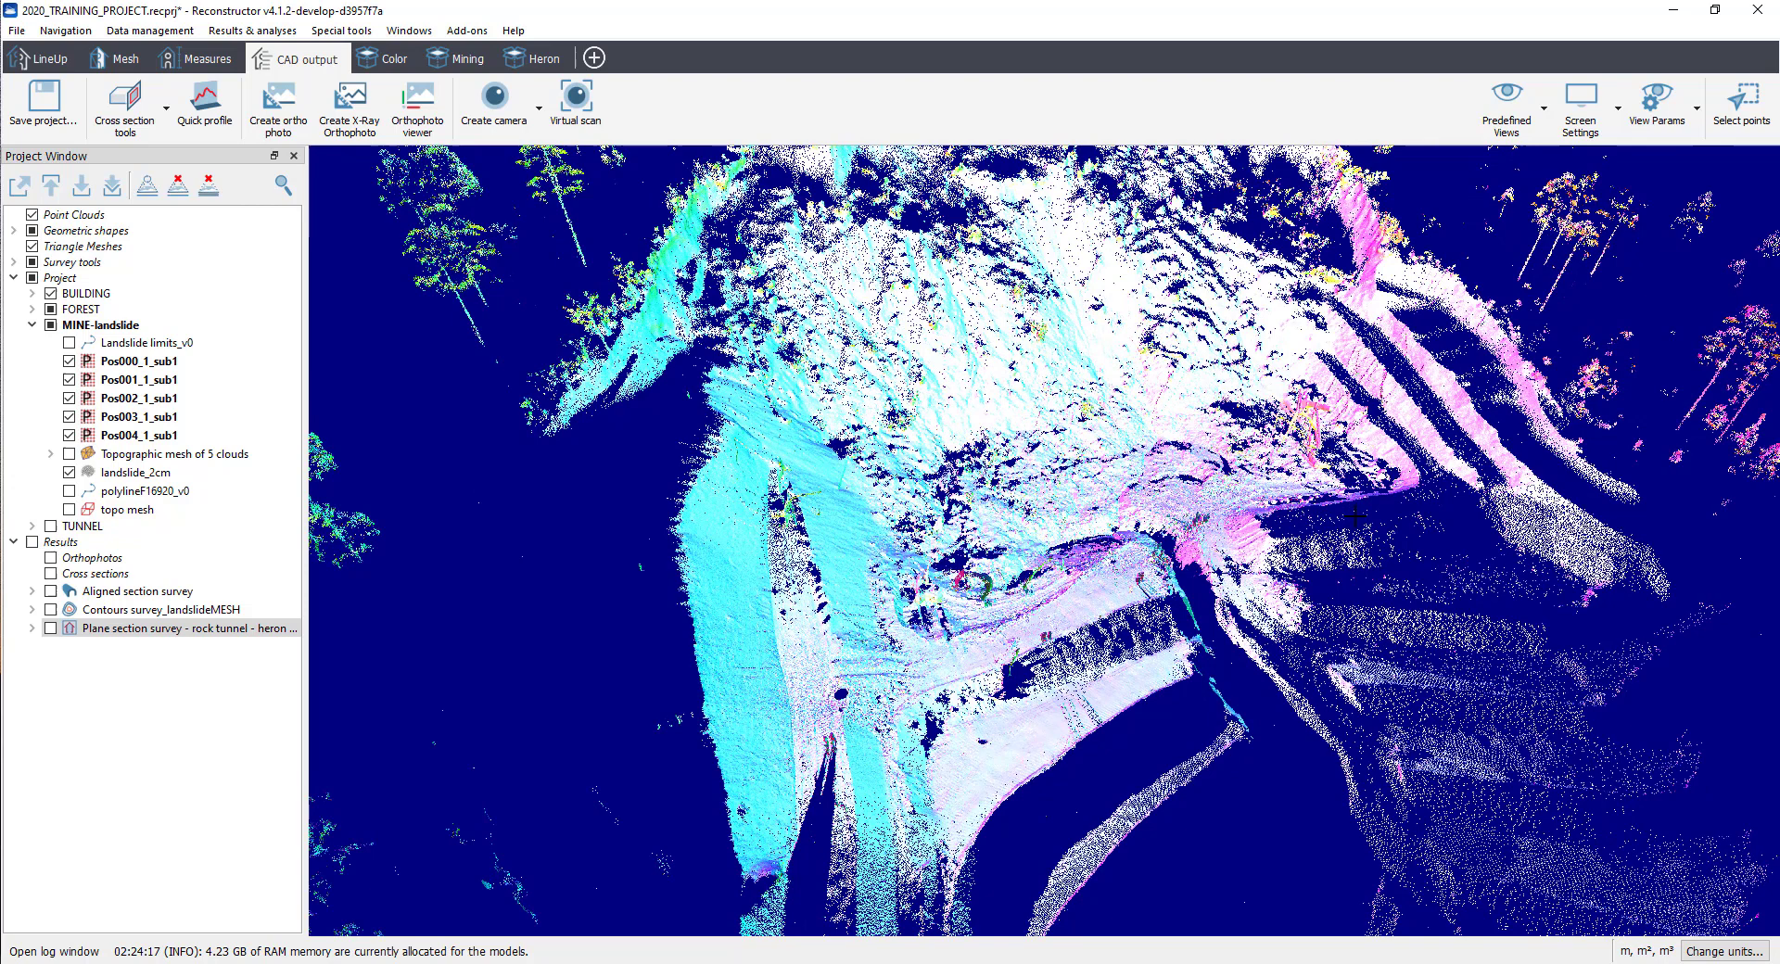
pyautogui.click(206, 102)
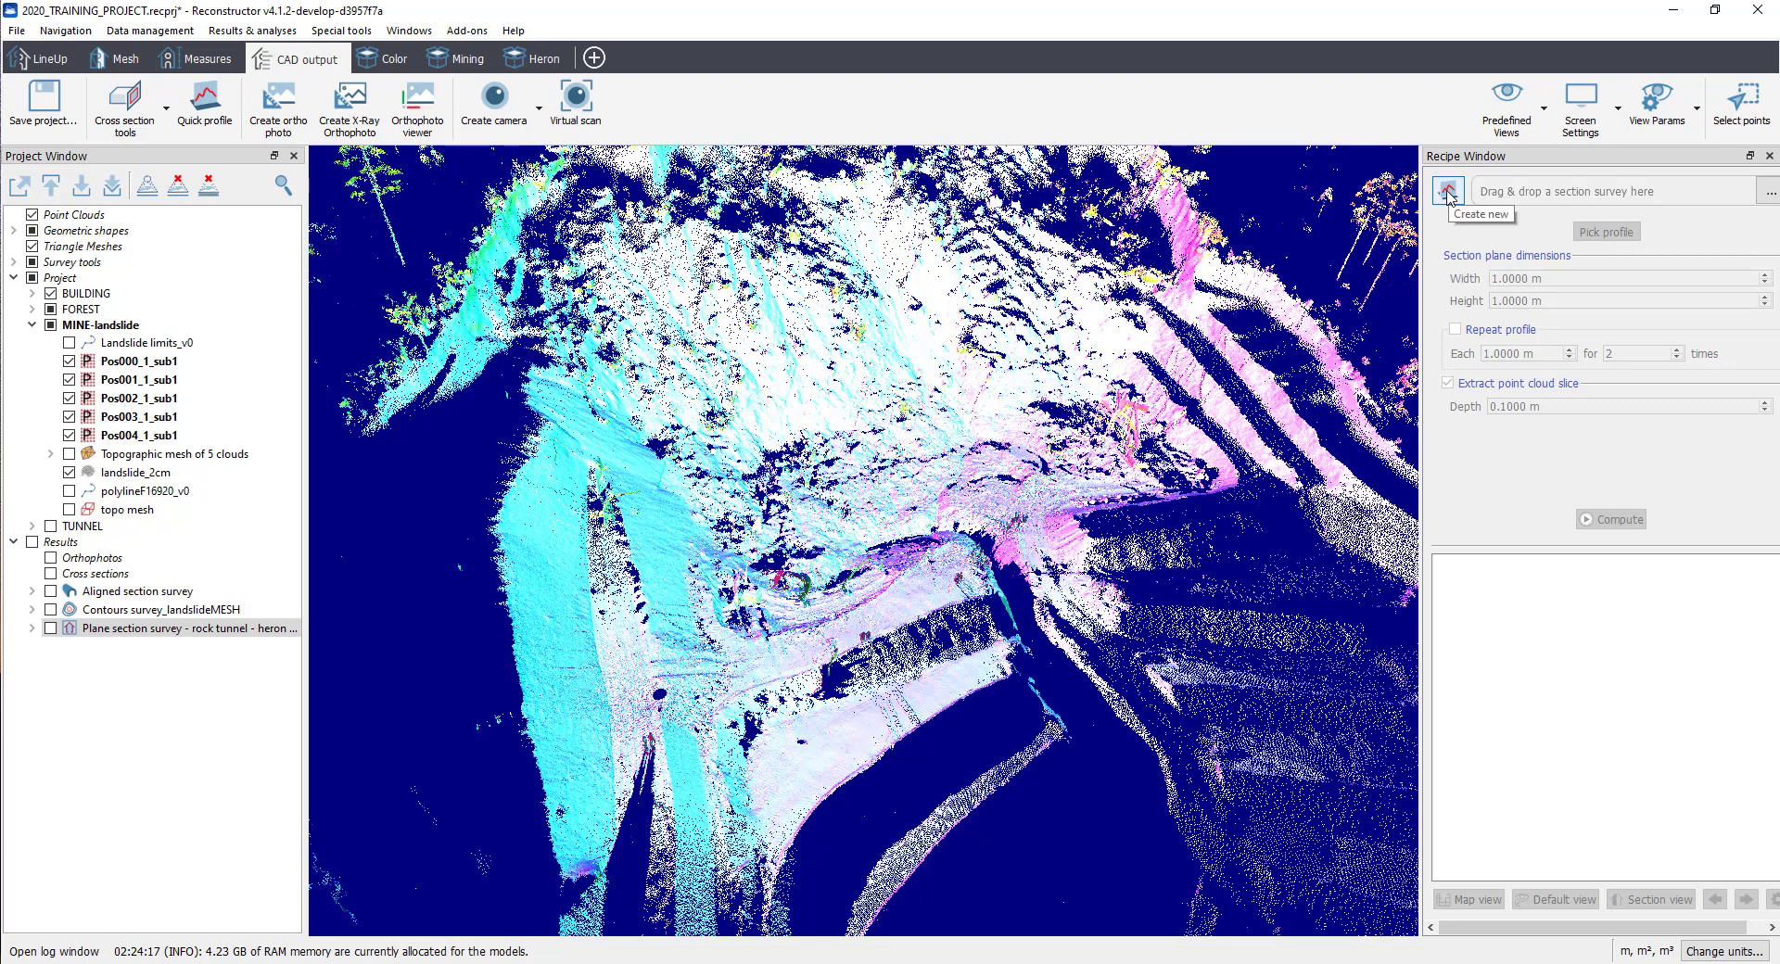
pyautogui.click(1449, 192)
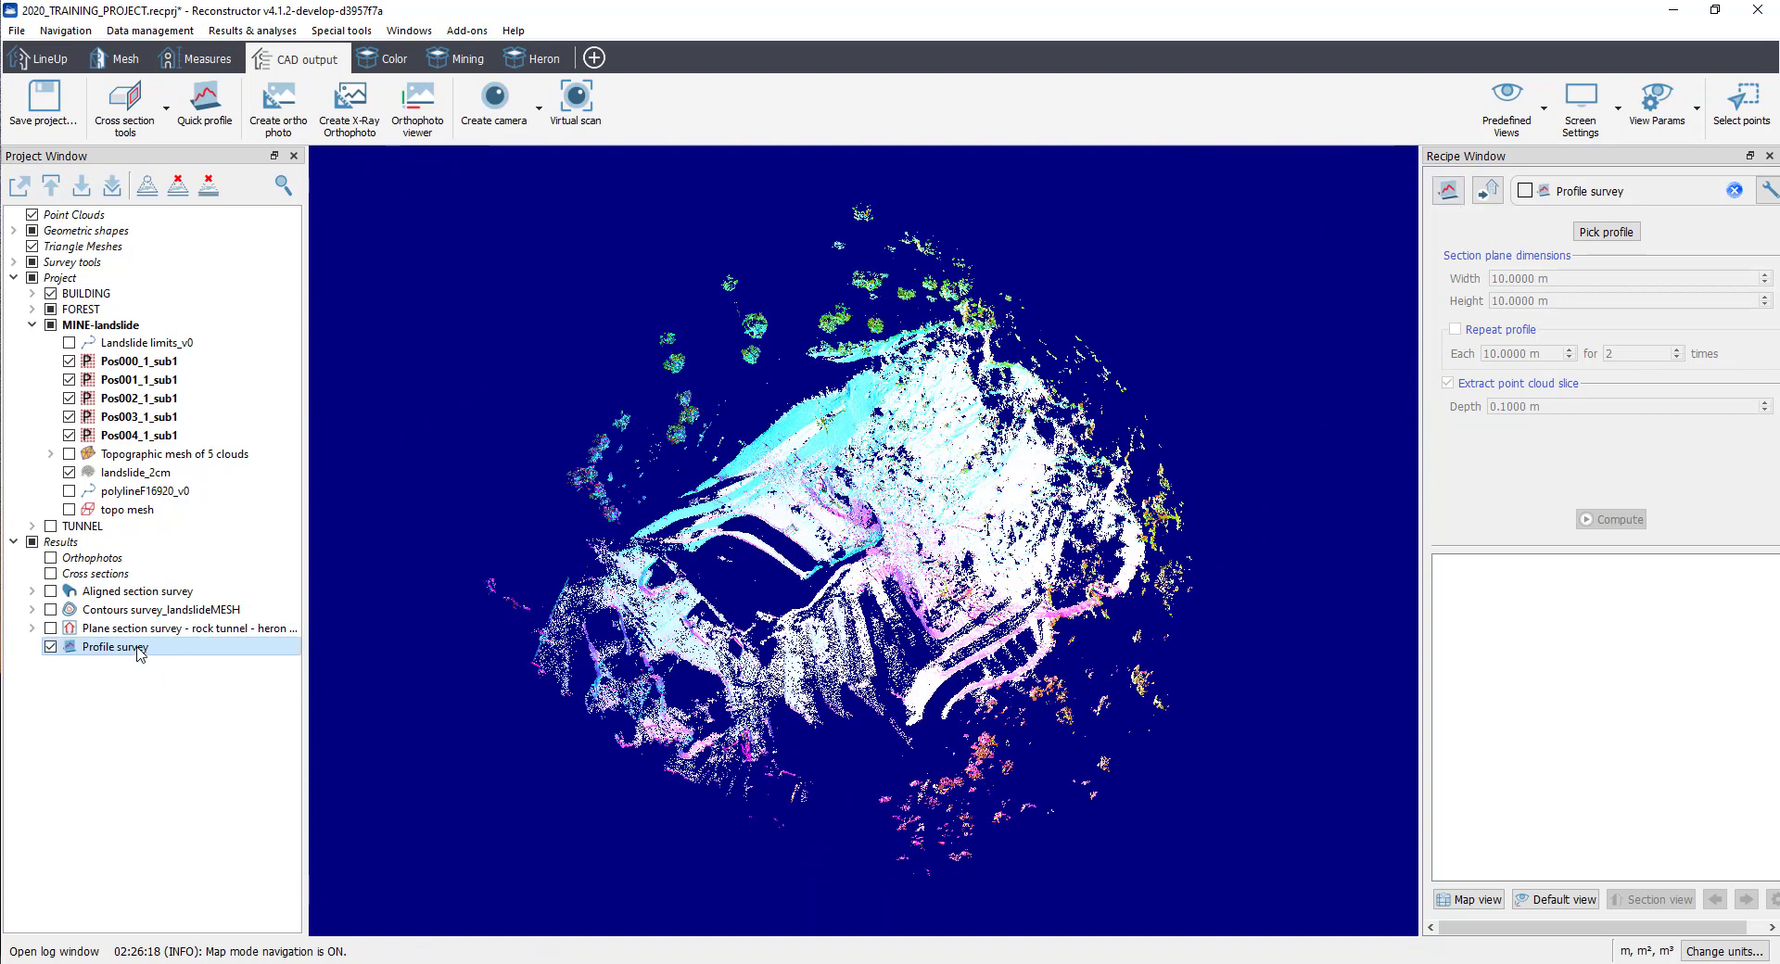
pyautogui.doubleClick(1676, 193)
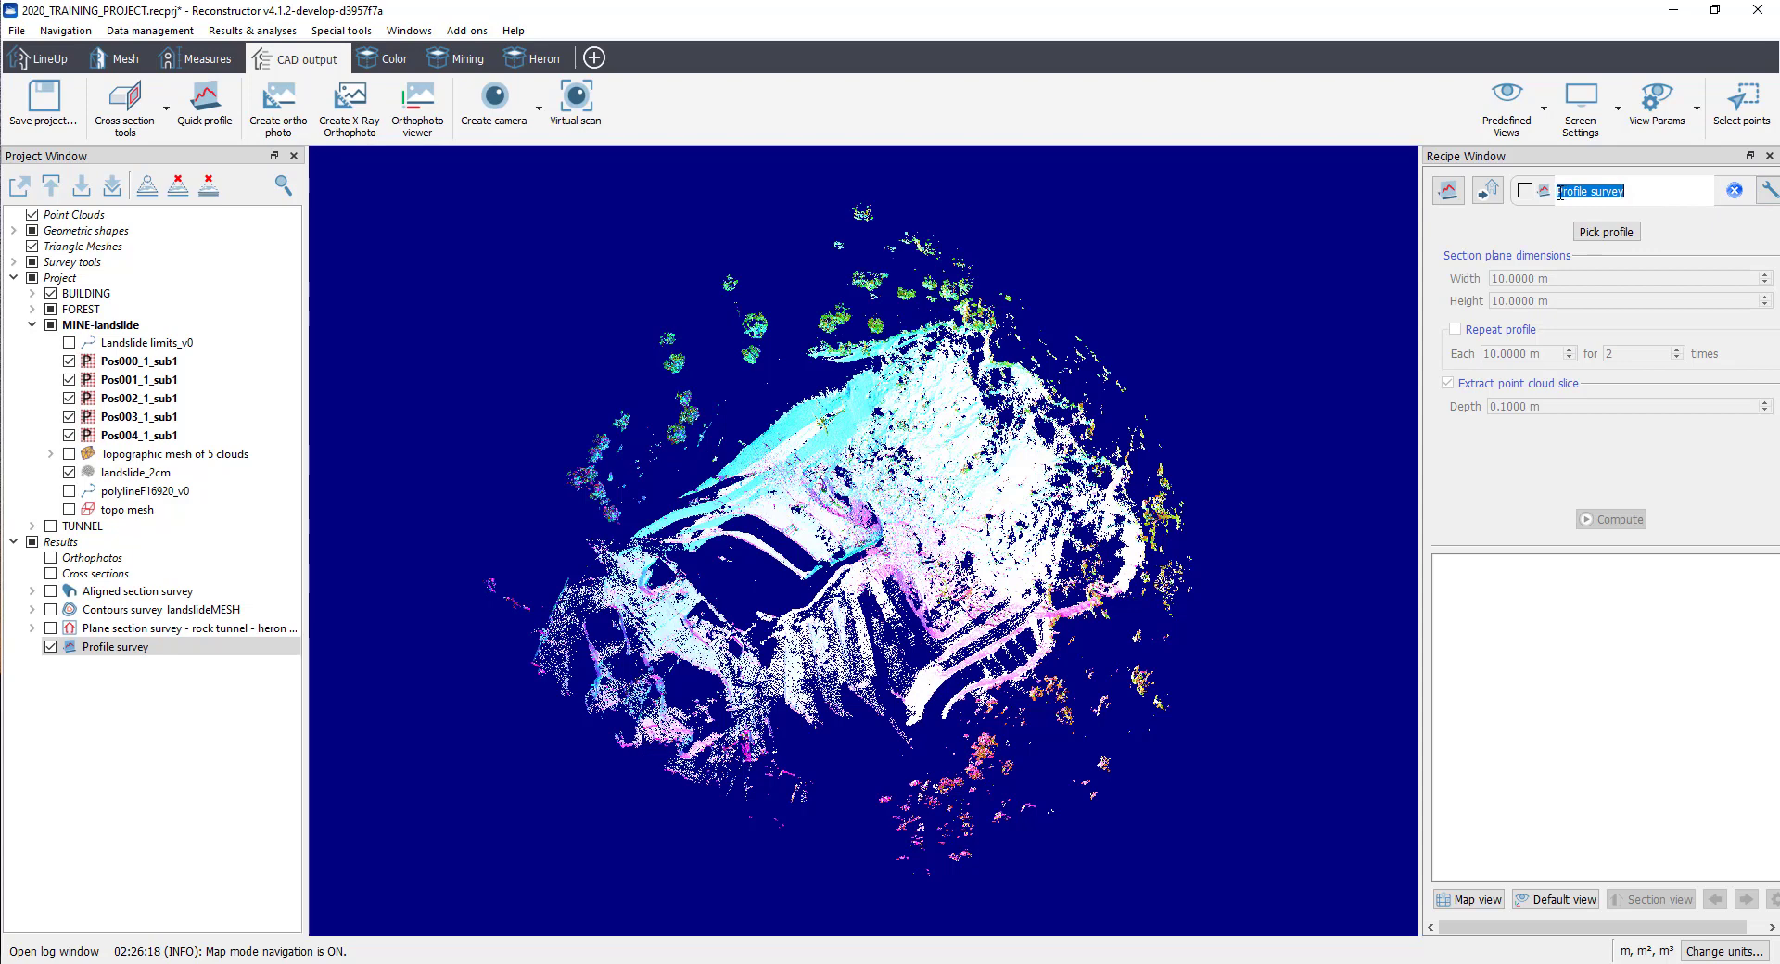
pyautogui.write('Quick pr')
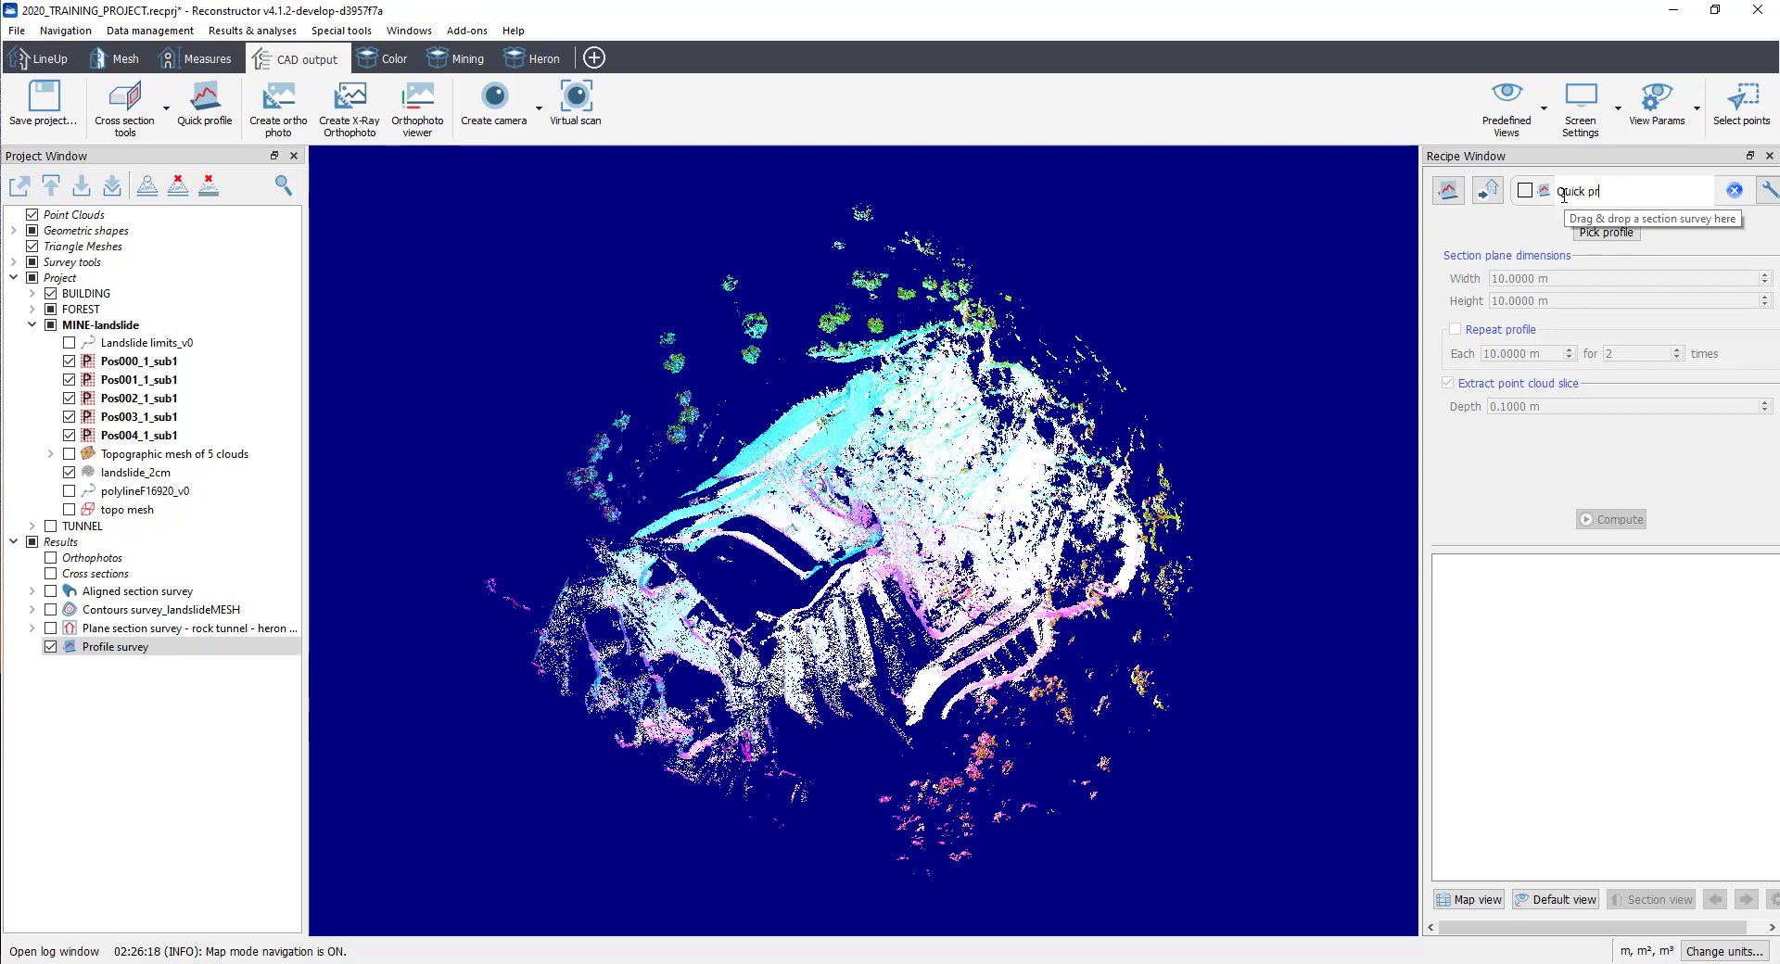
pyautogui.write('ofile tutorial')
# - Pick the profile start and end points across the landslide, giving a 120.0984 m section plane
pyautogui.click(1597, 233)
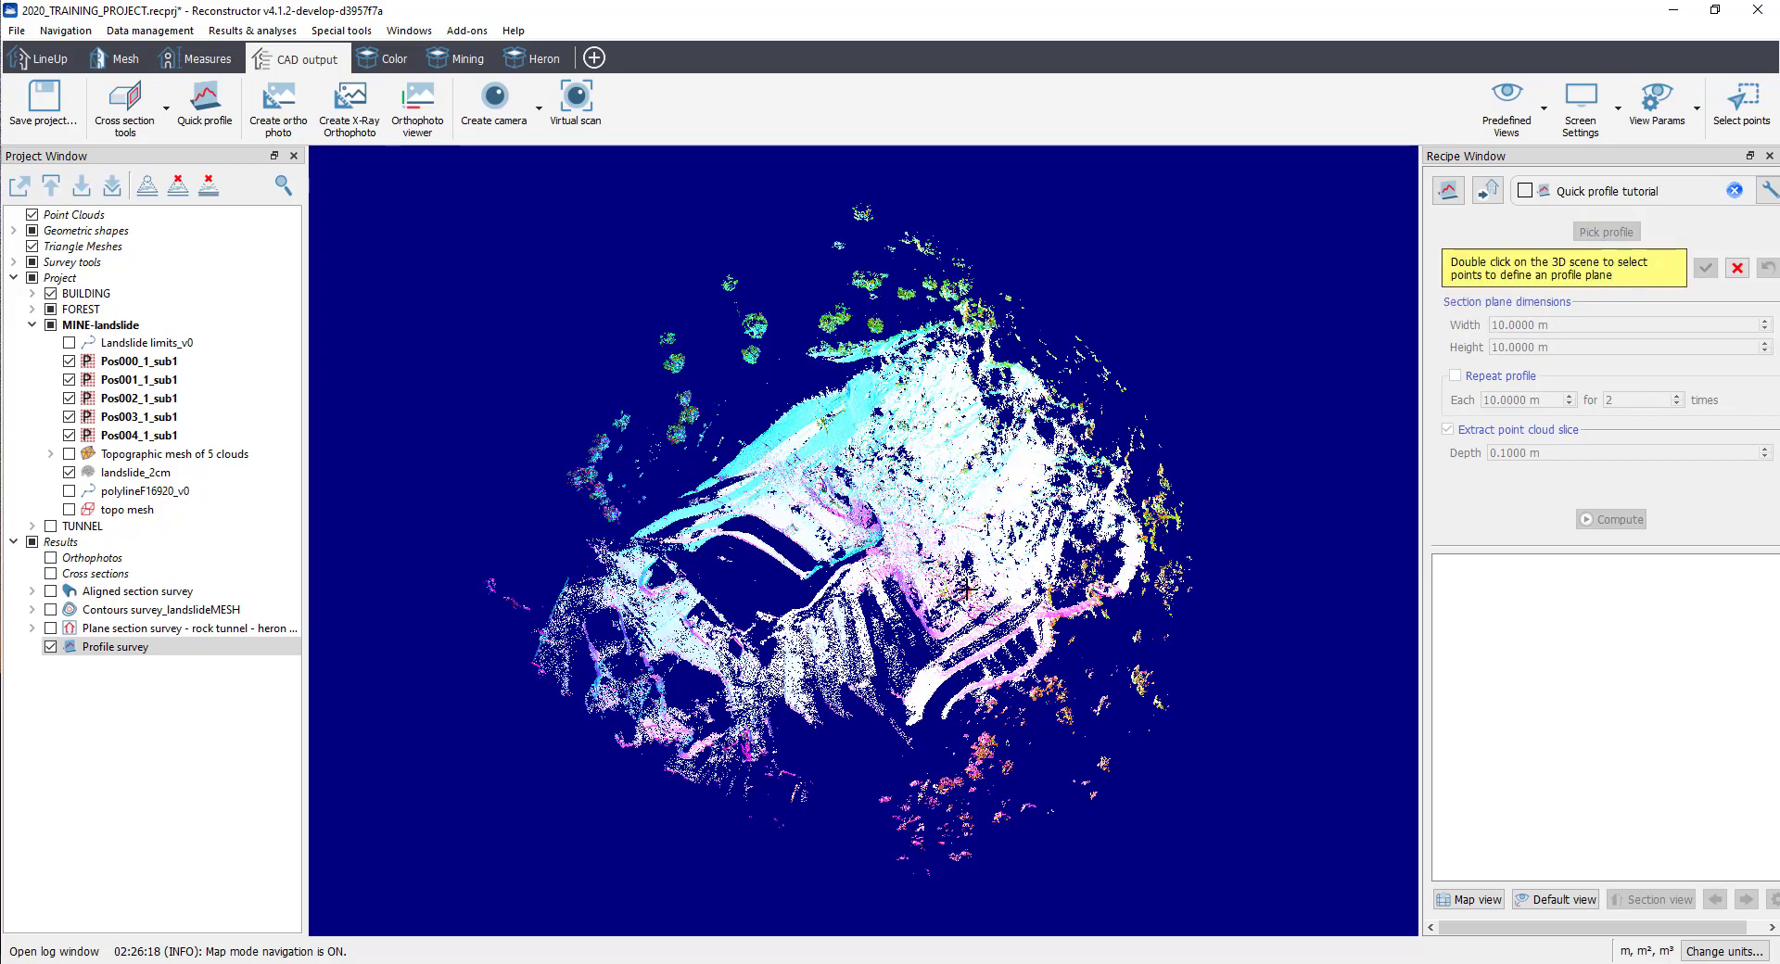
pyautogui.moveTo(964, 591); pyautogui.dragTo(1029, 617)
pyautogui.scroll(5, 803, 535)
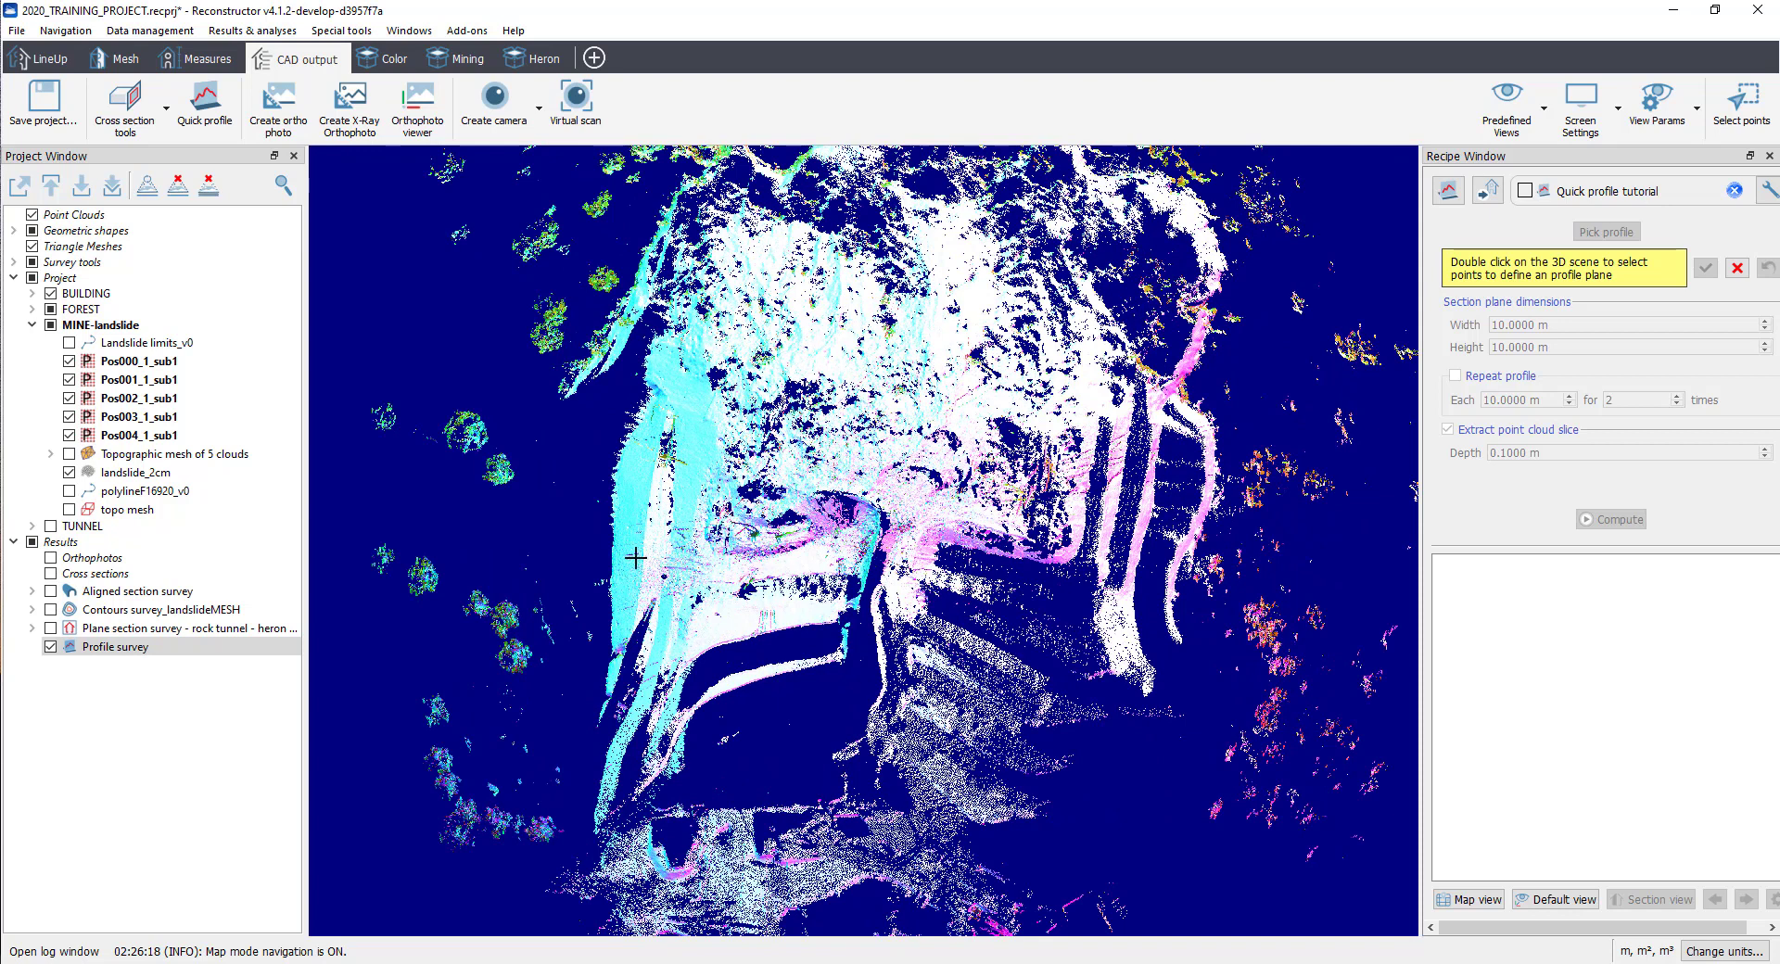
pyautogui.doubleClick(635, 557)
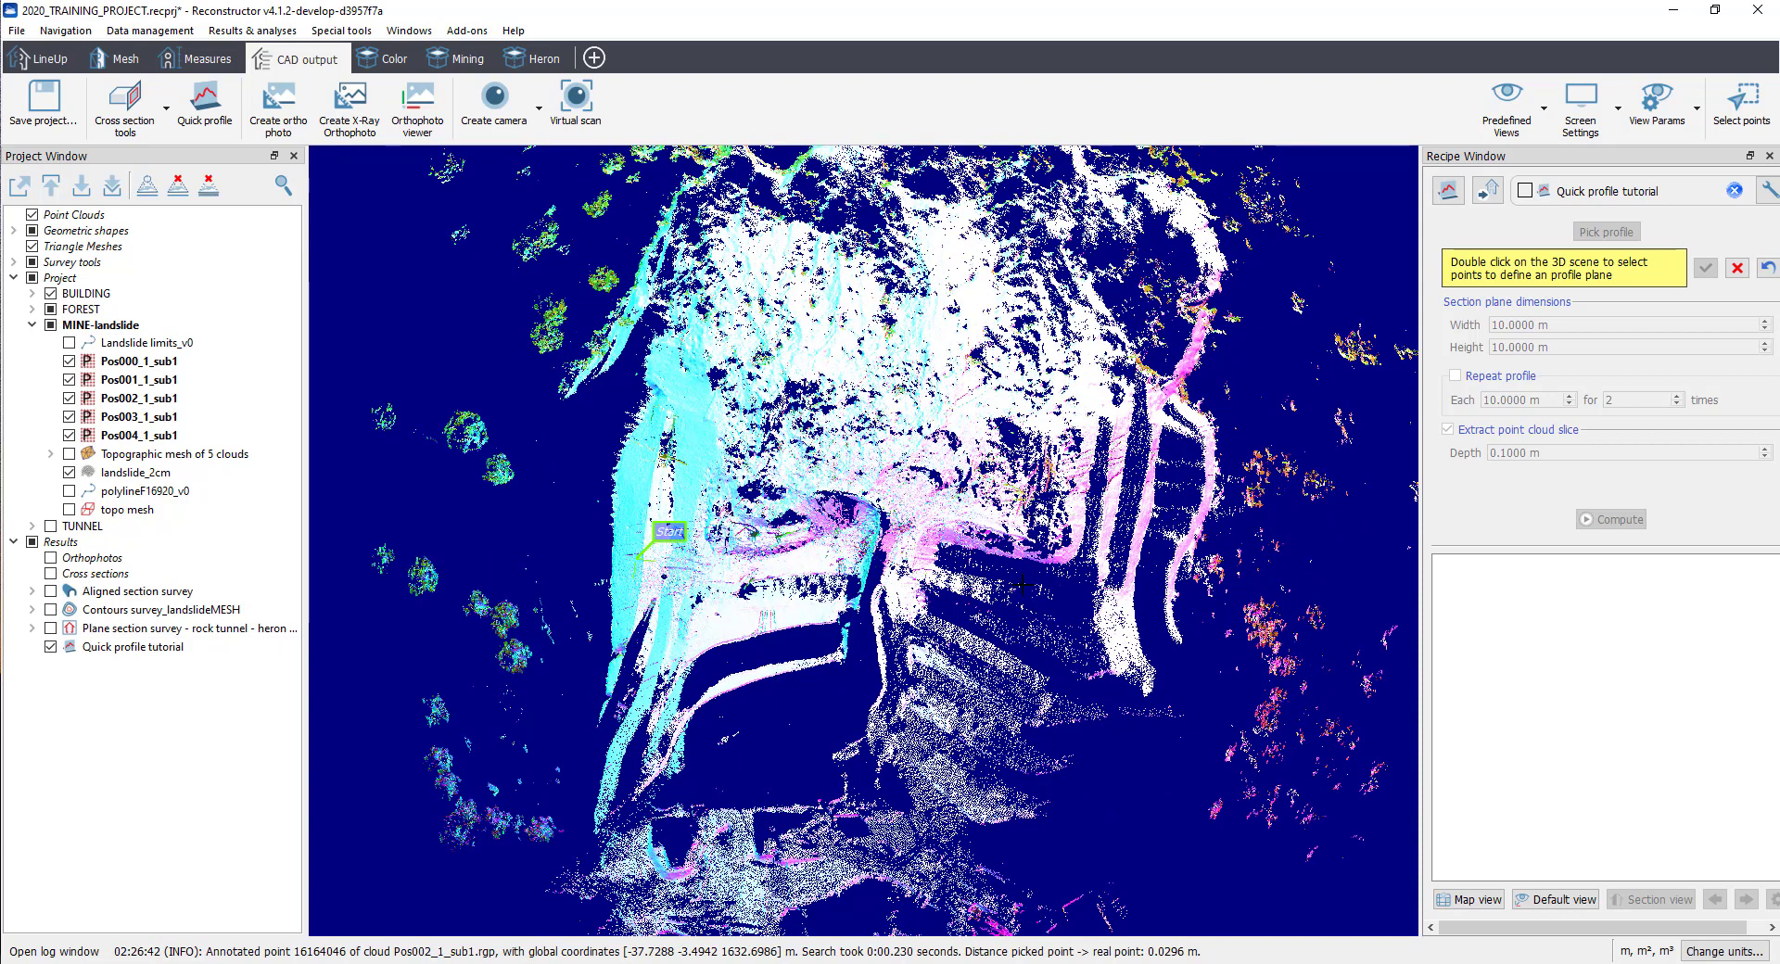
pyautogui.doubleClick(1127, 586)
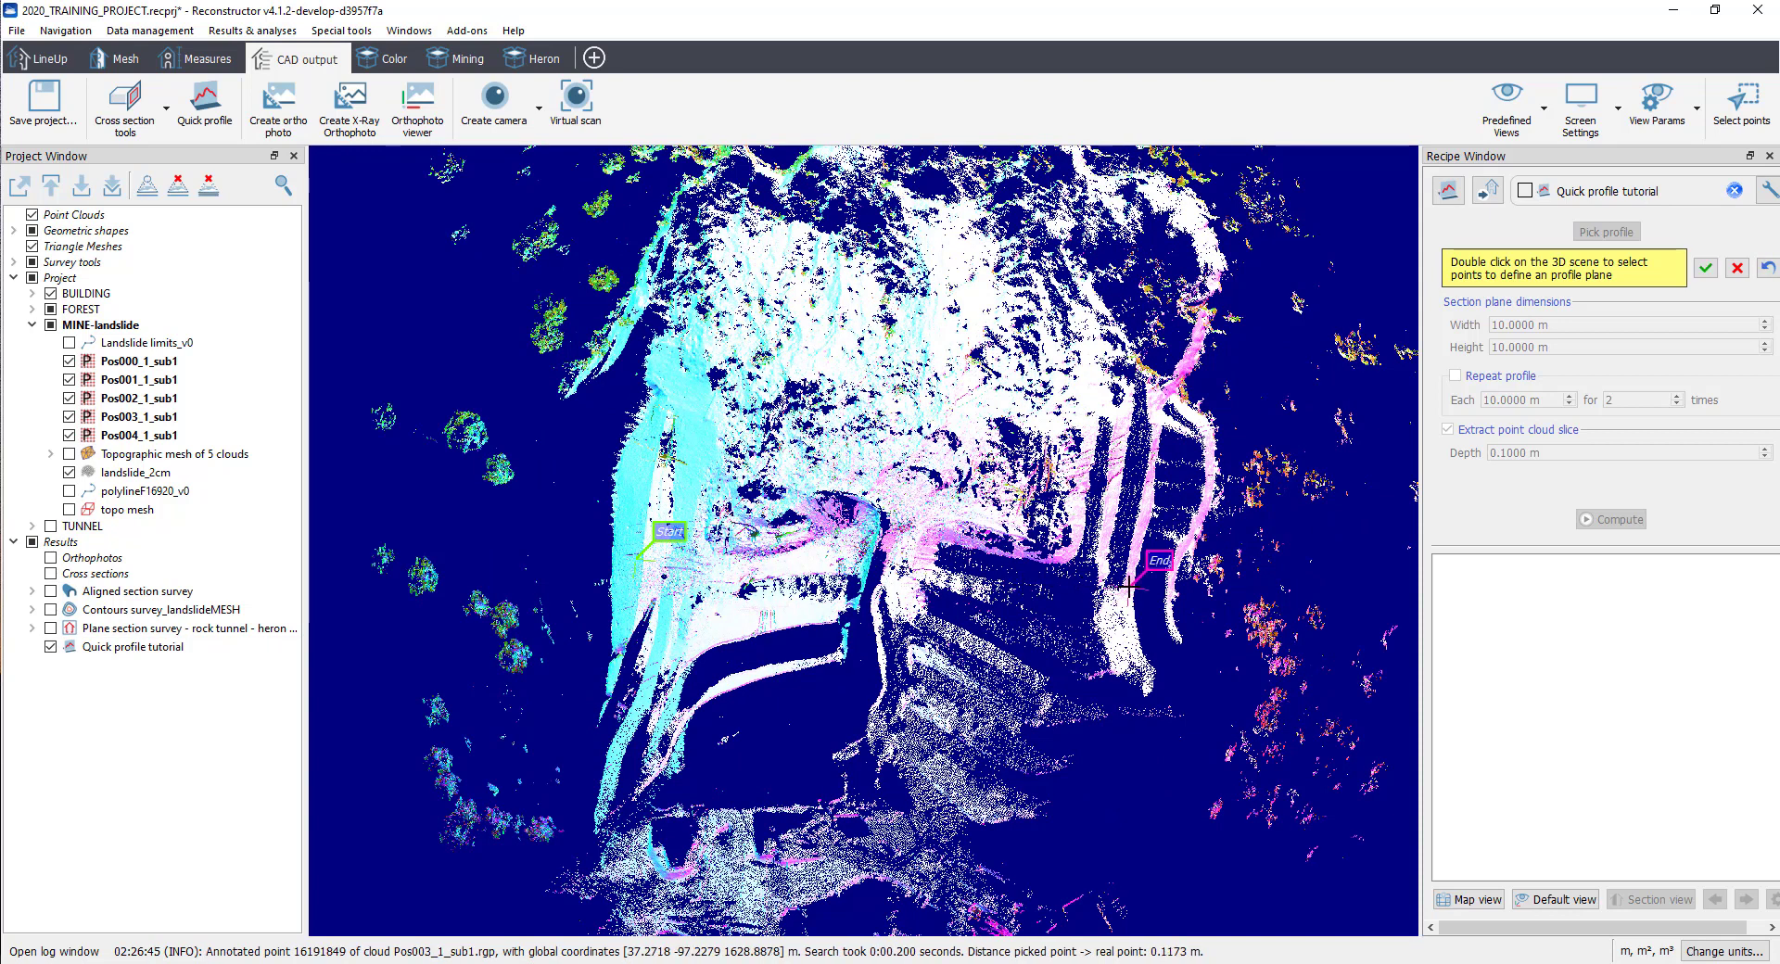
pyautogui.click(1706, 269)
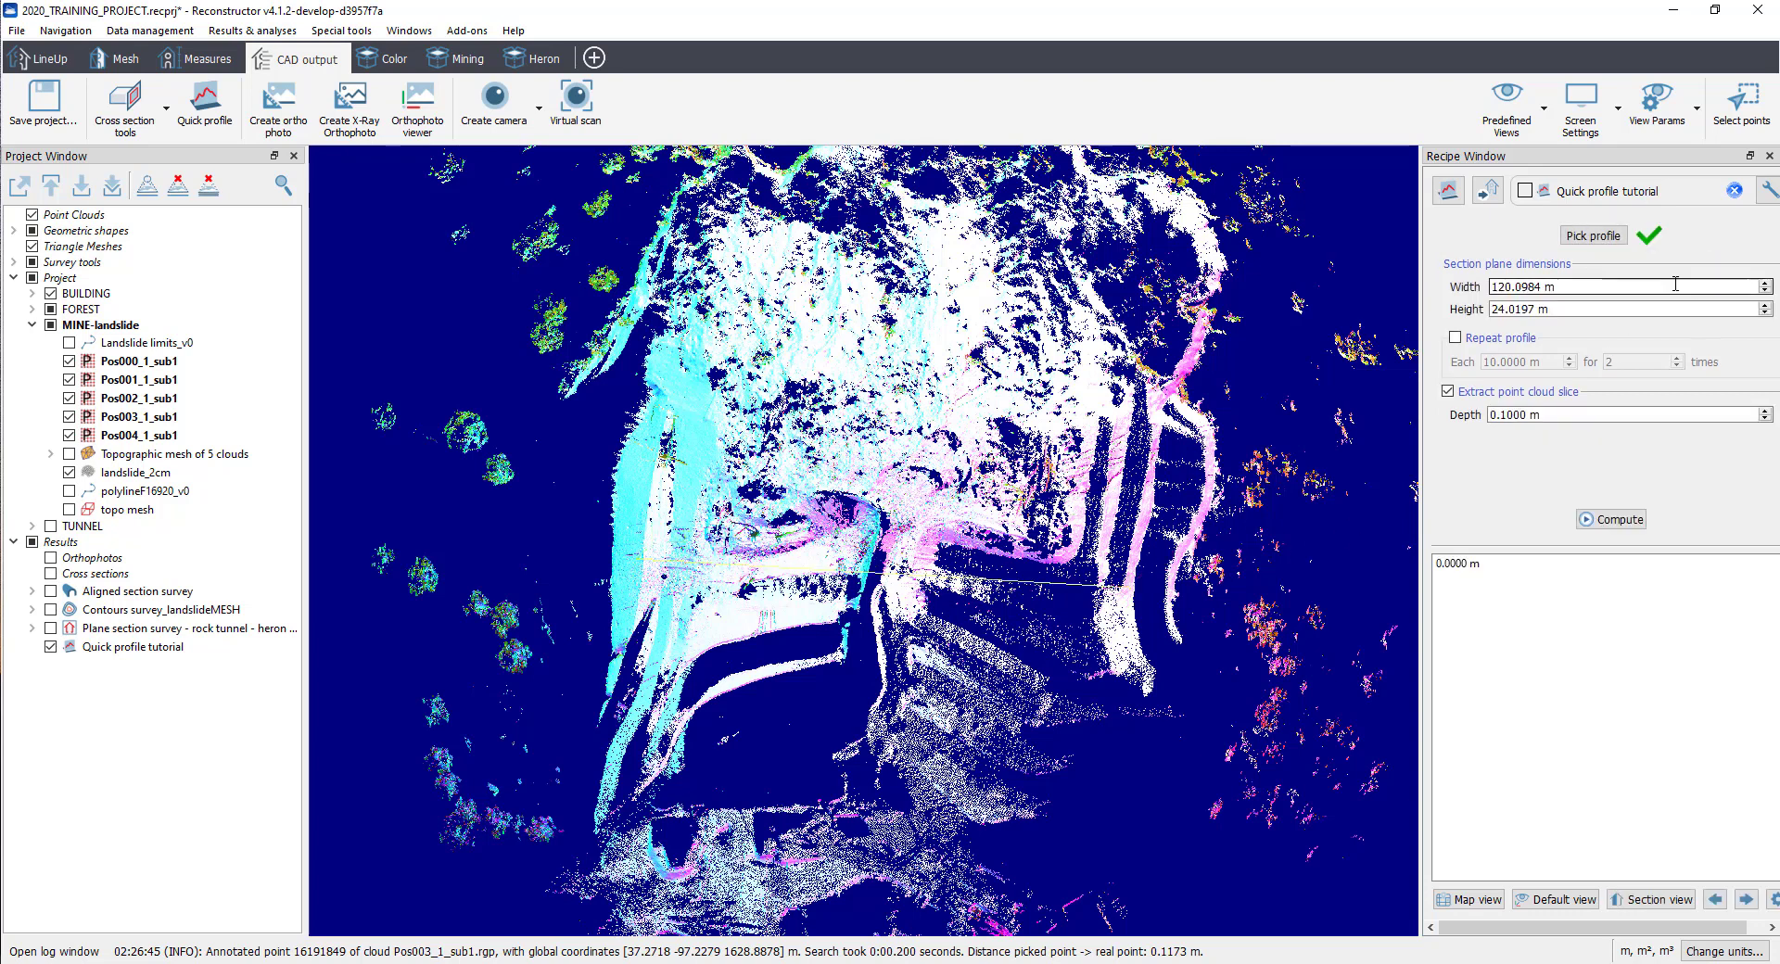
# - Switch to the default view and widen the section plane to 261.0984 m
pyautogui.click(1511, 130)
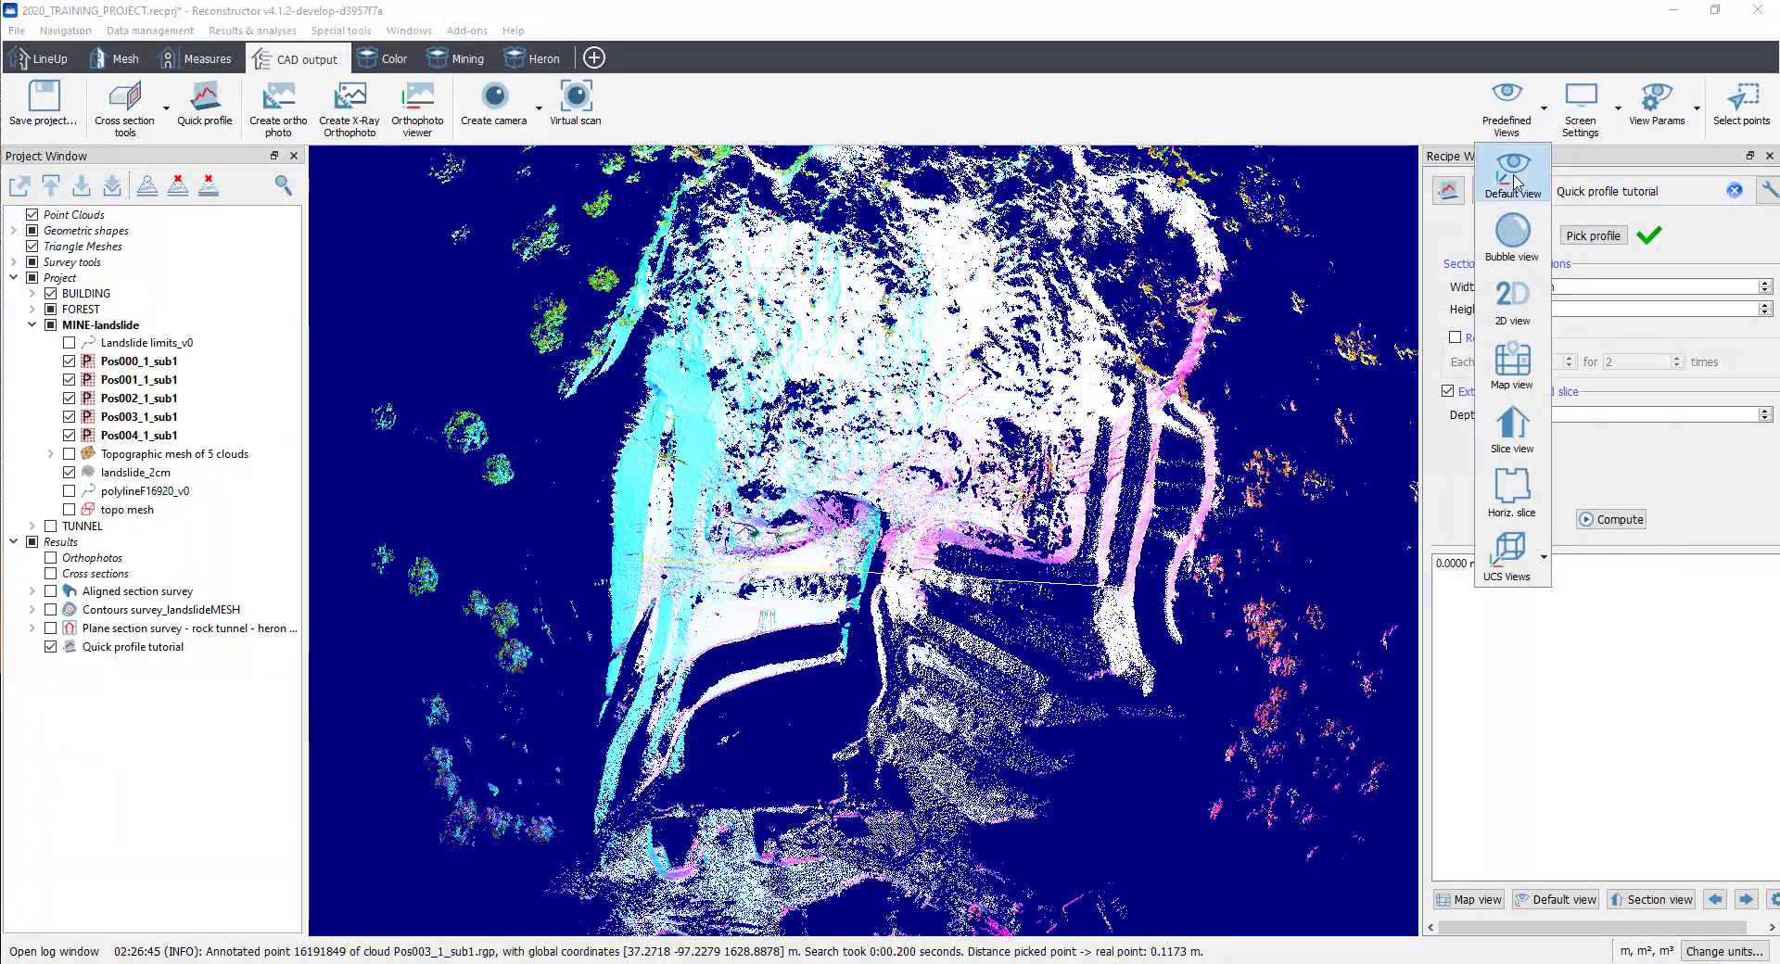
pyautogui.click(1512, 172)
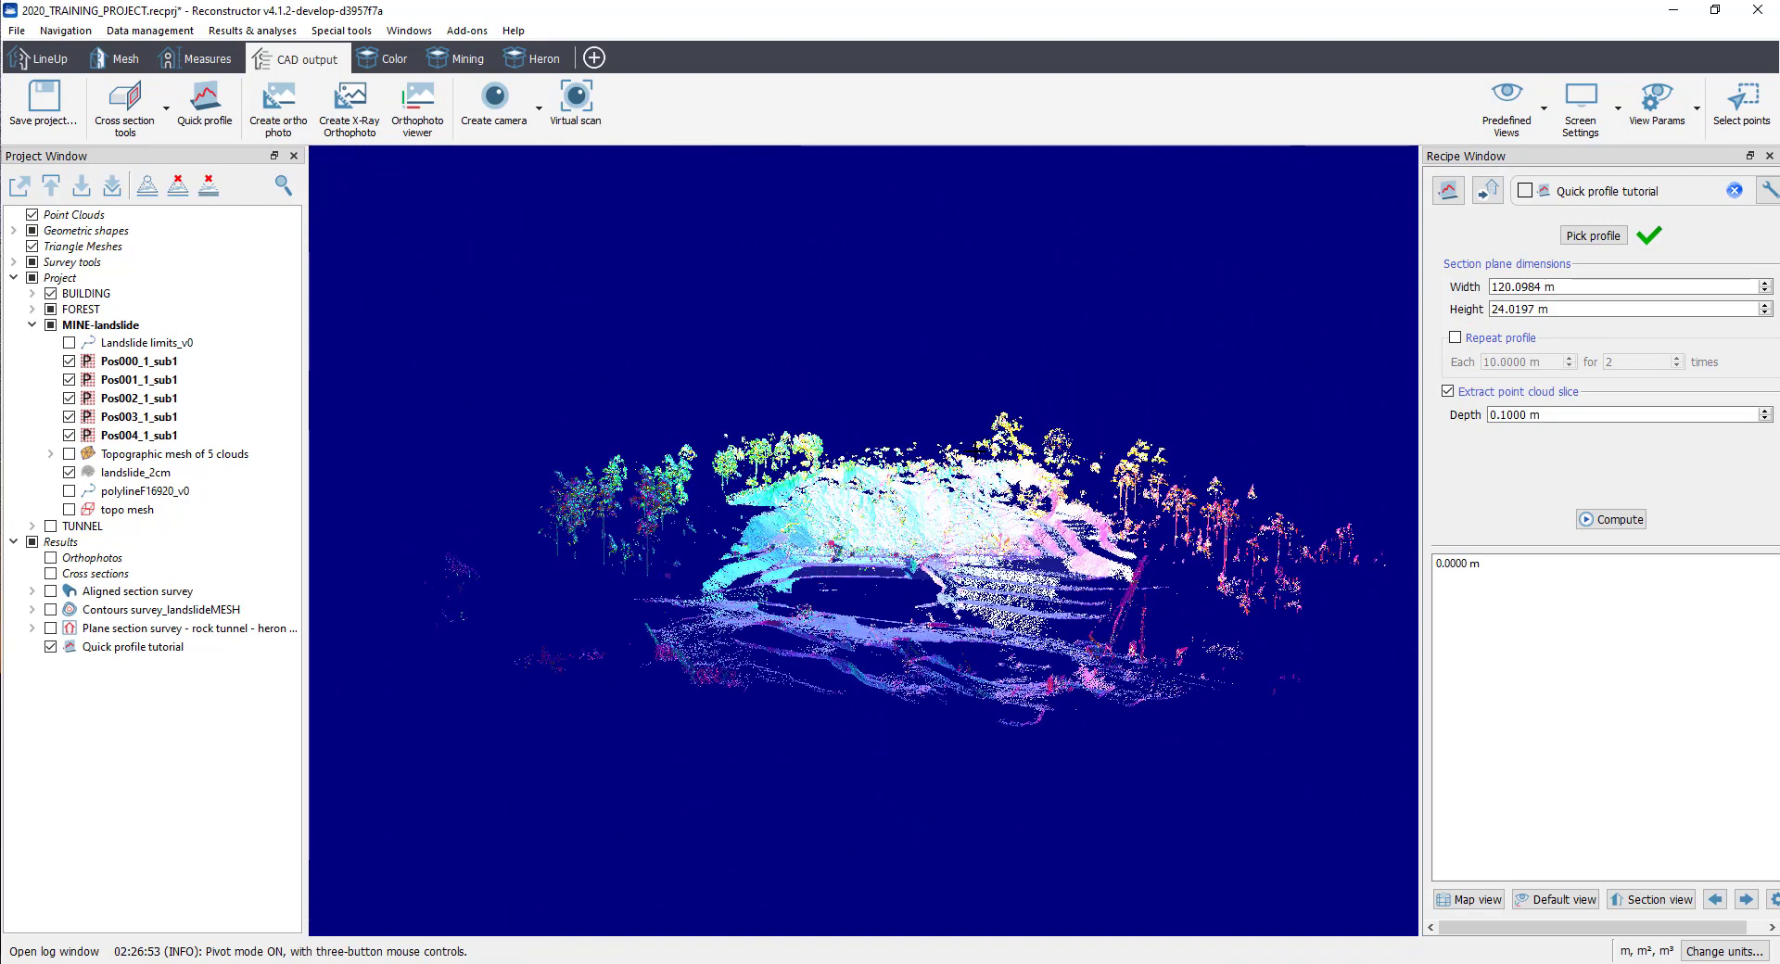
pyautogui.scroll(5, 1545, 288)
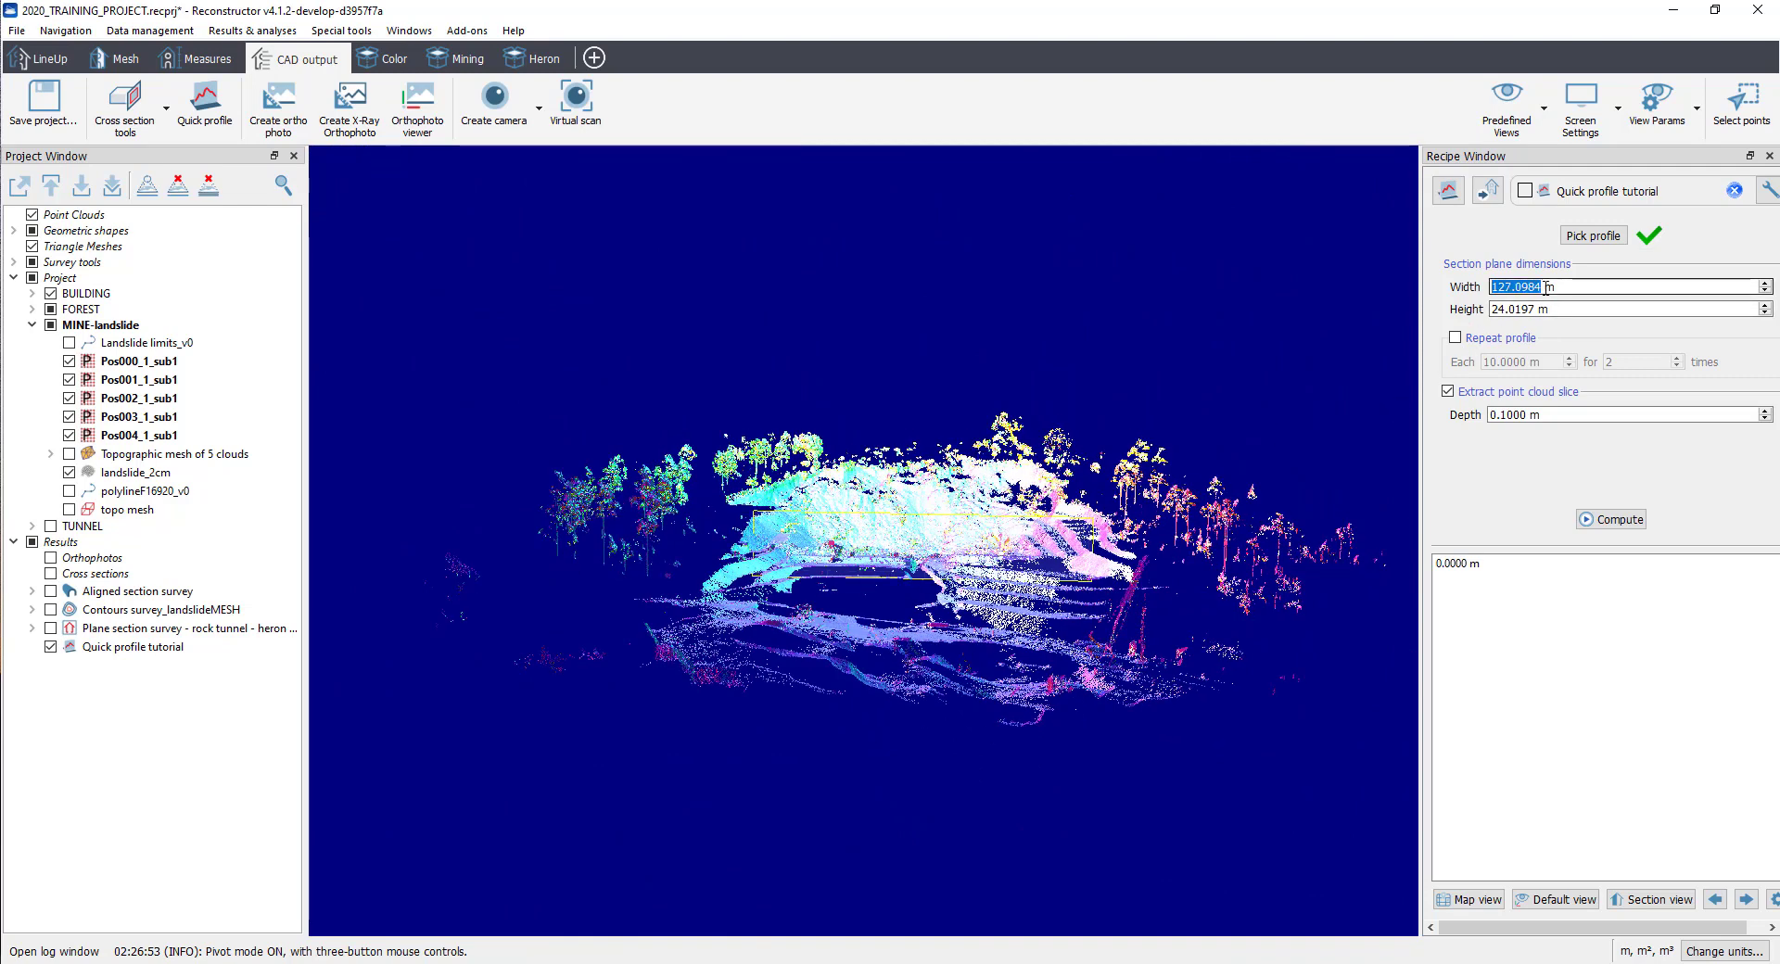
pyautogui.scroll(20, 1544, 288)
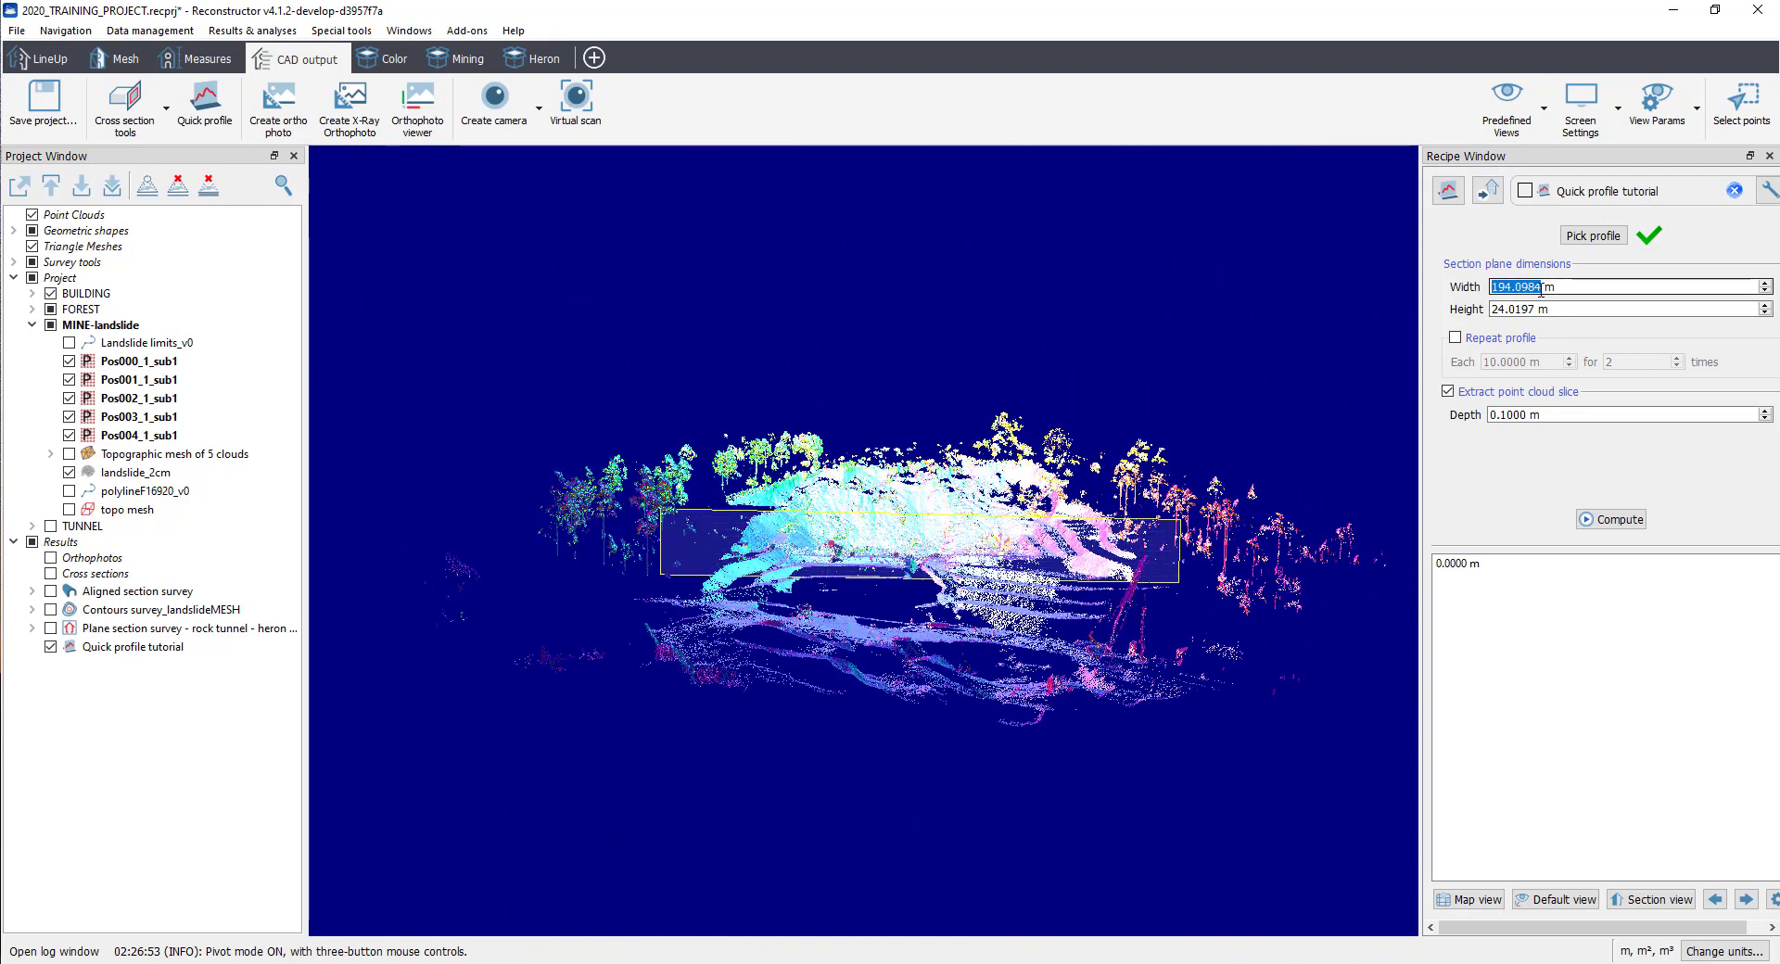
pyautogui.scroll(20, 1541, 289)
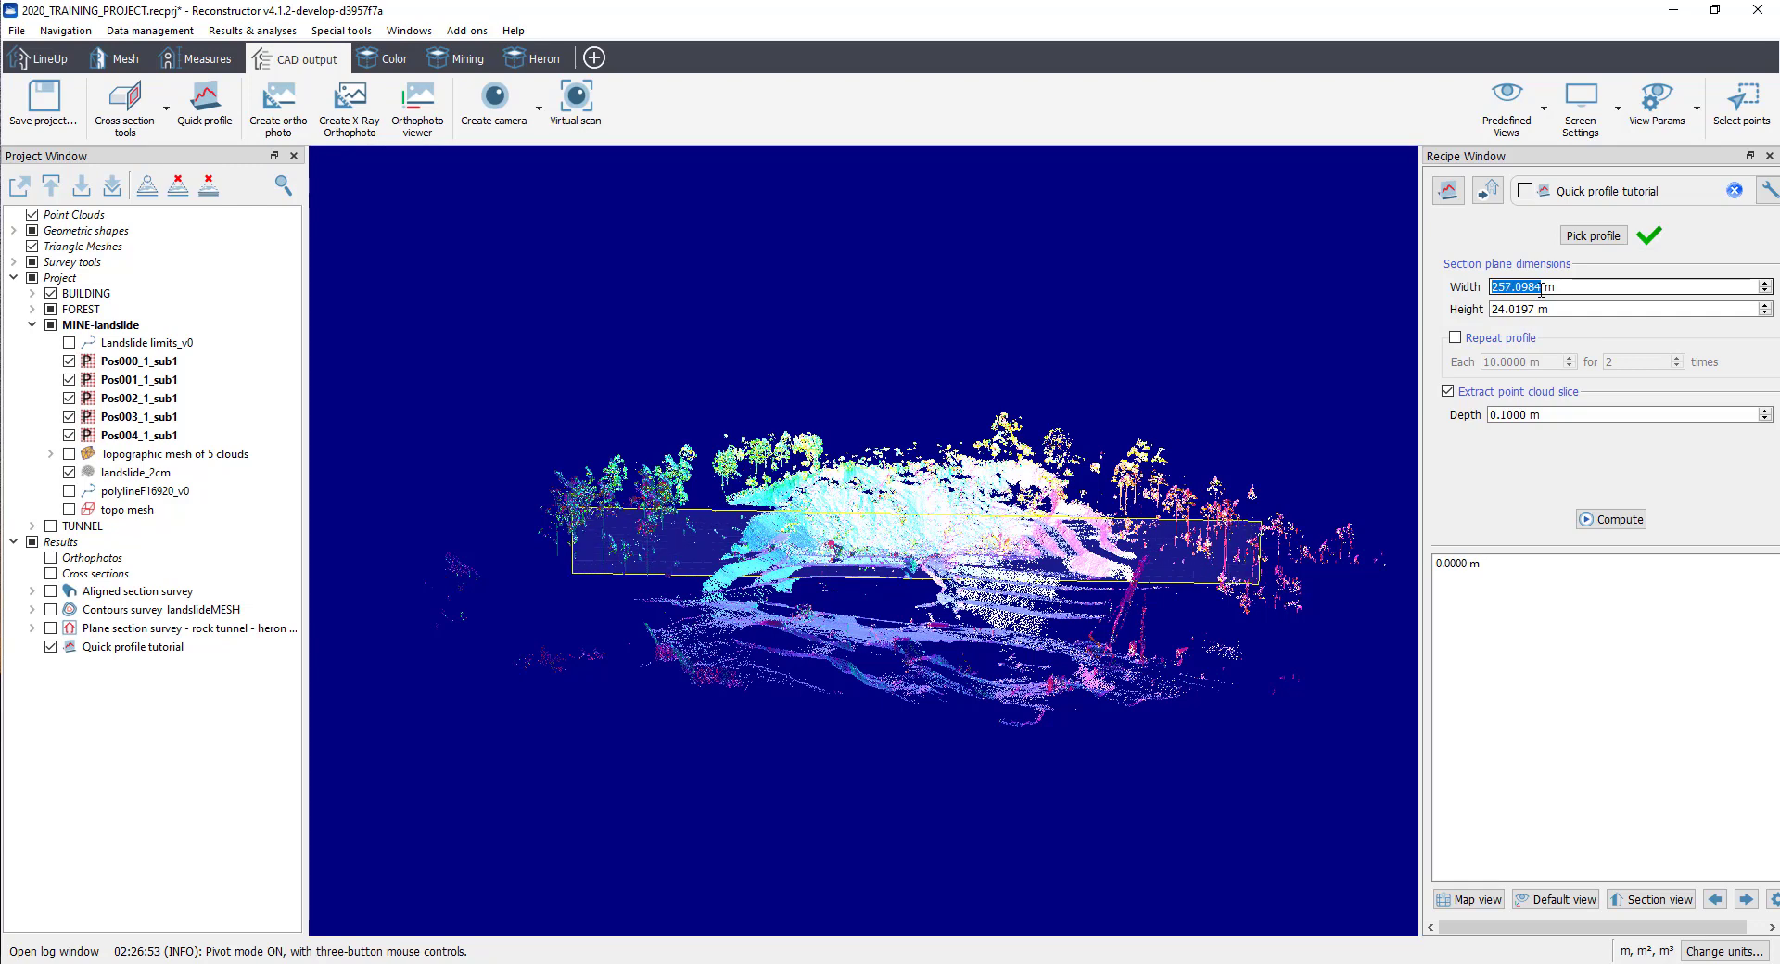
pyautogui.scroll(4, 1541, 289)
pyautogui.click(1562, 309)
# - Set the section plane height to 160 m and orbit to inspect it
pyautogui.moveTo(1562, 309); pyautogui.dragTo(1460, 305)
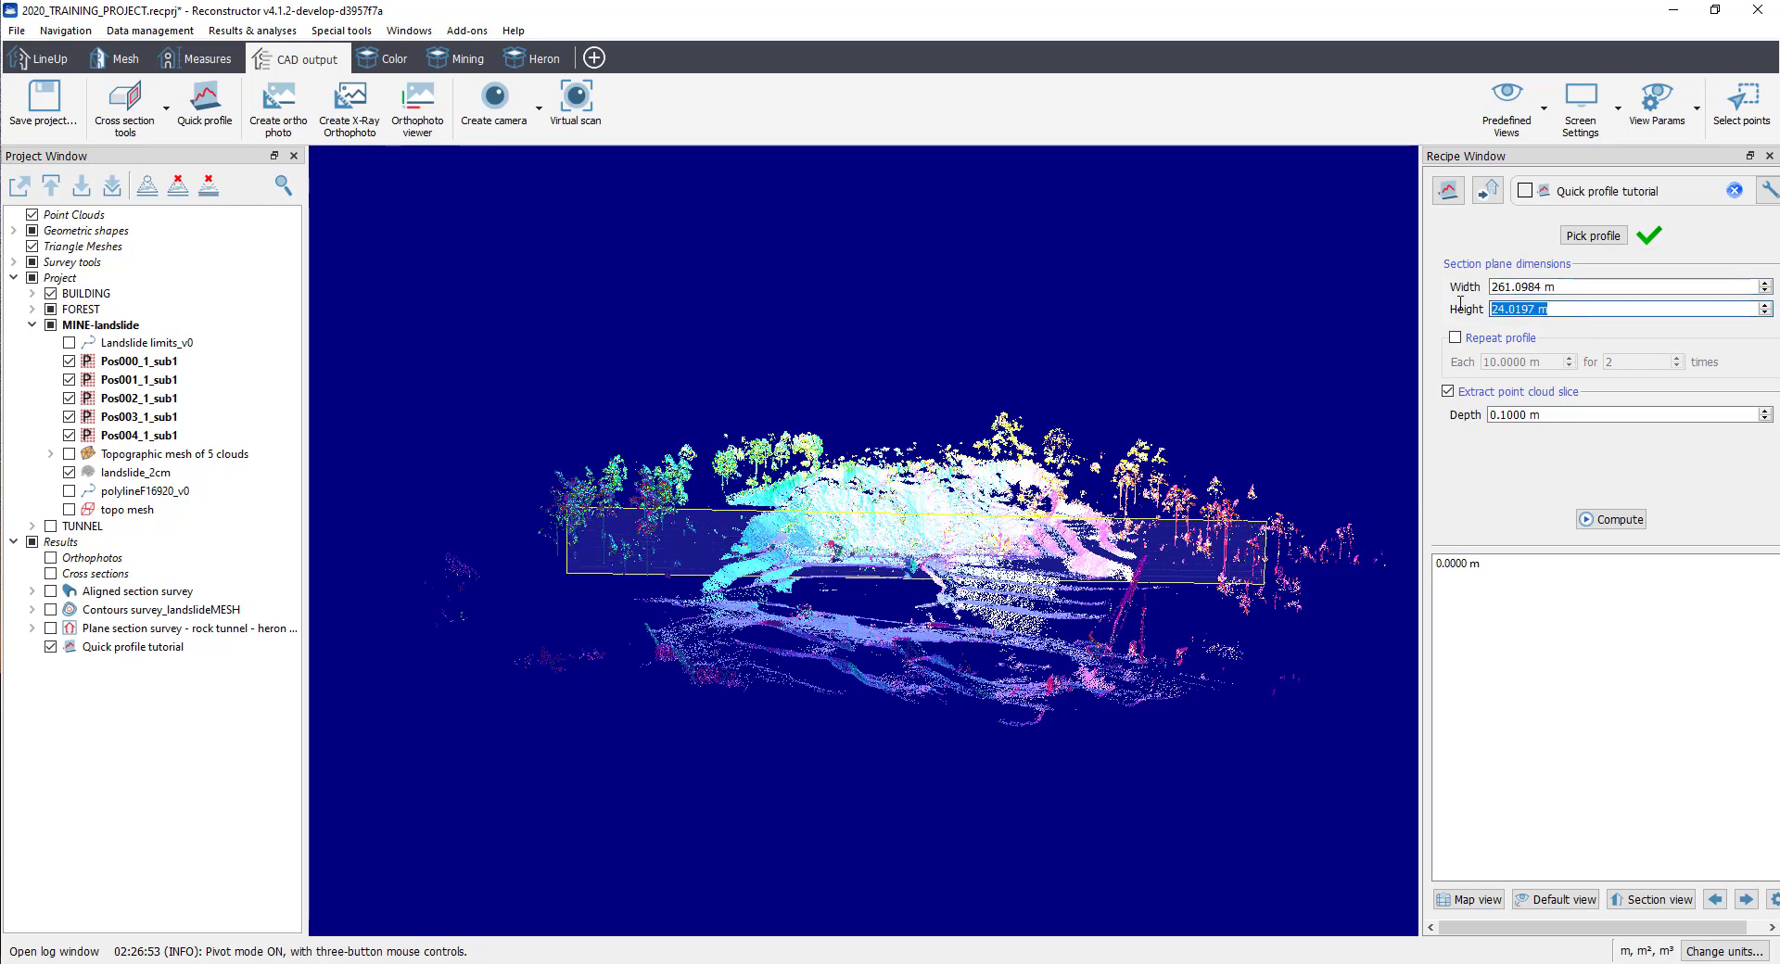
pyautogui.write('160')
pyautogui.press('Return')
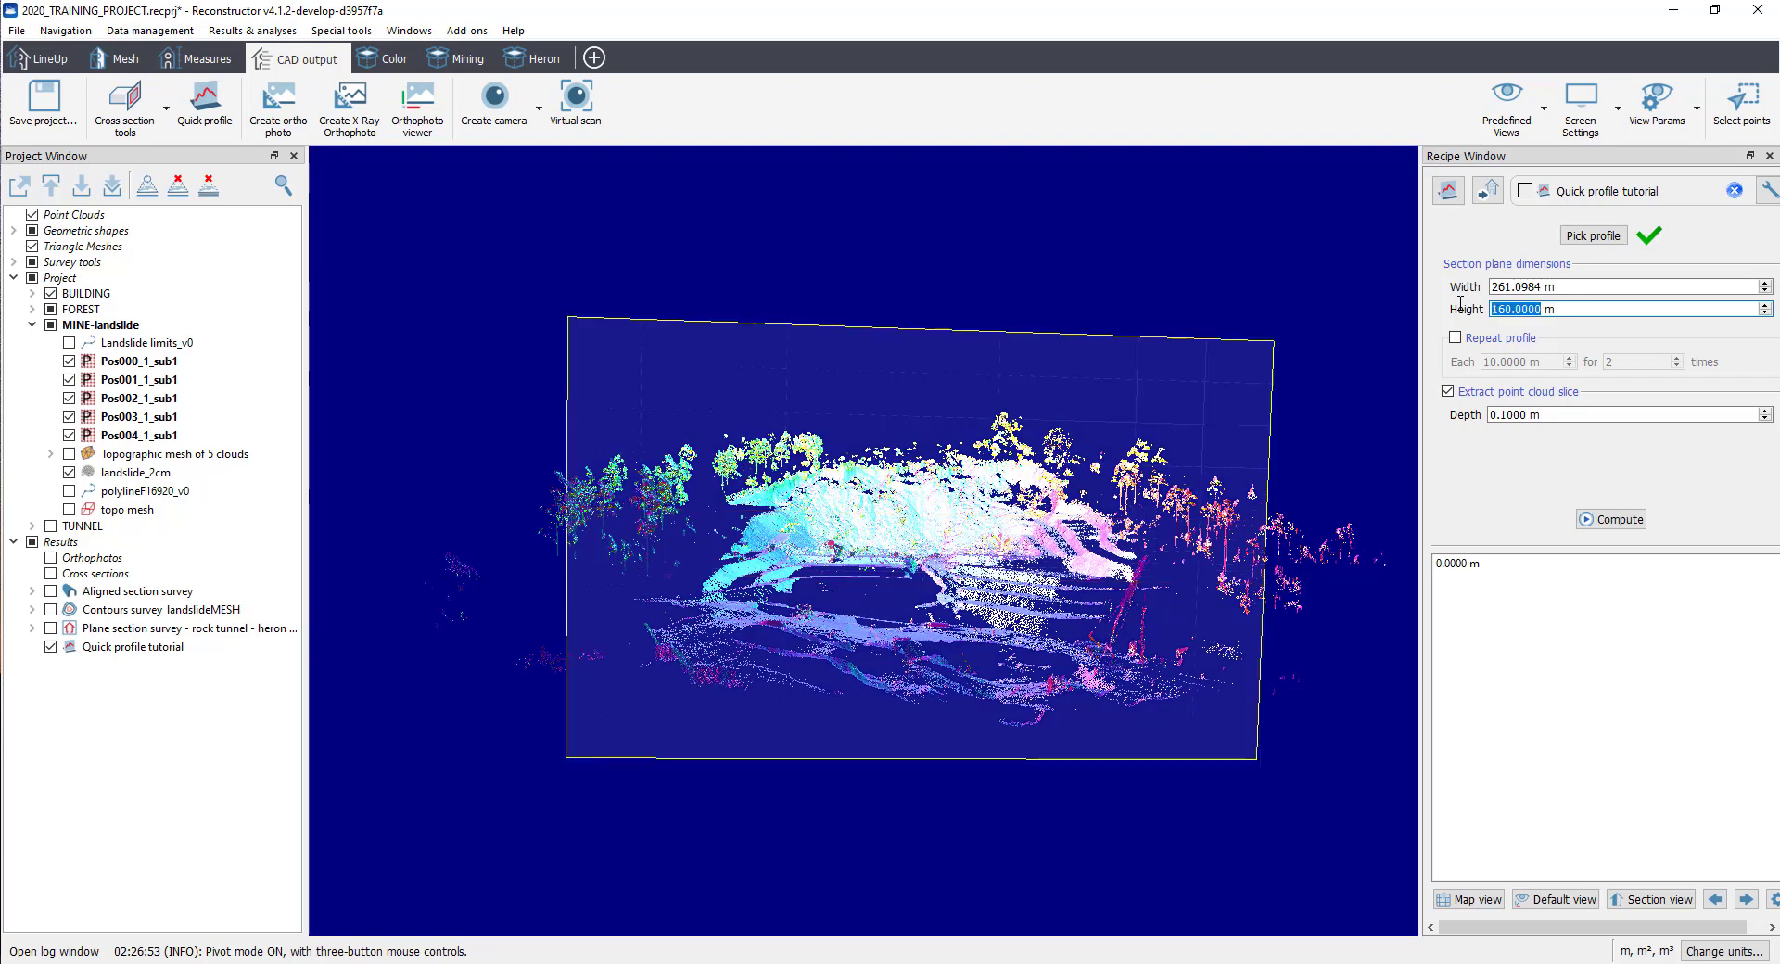
pyautogui.click(1553, 309)
pyautogui.moveTo(950, 585); pyautogui.dragTo(1147, 611)
pyautogui.scroll(-10, 1146, 611)
pyautogui.scroll(10, 987, 582)
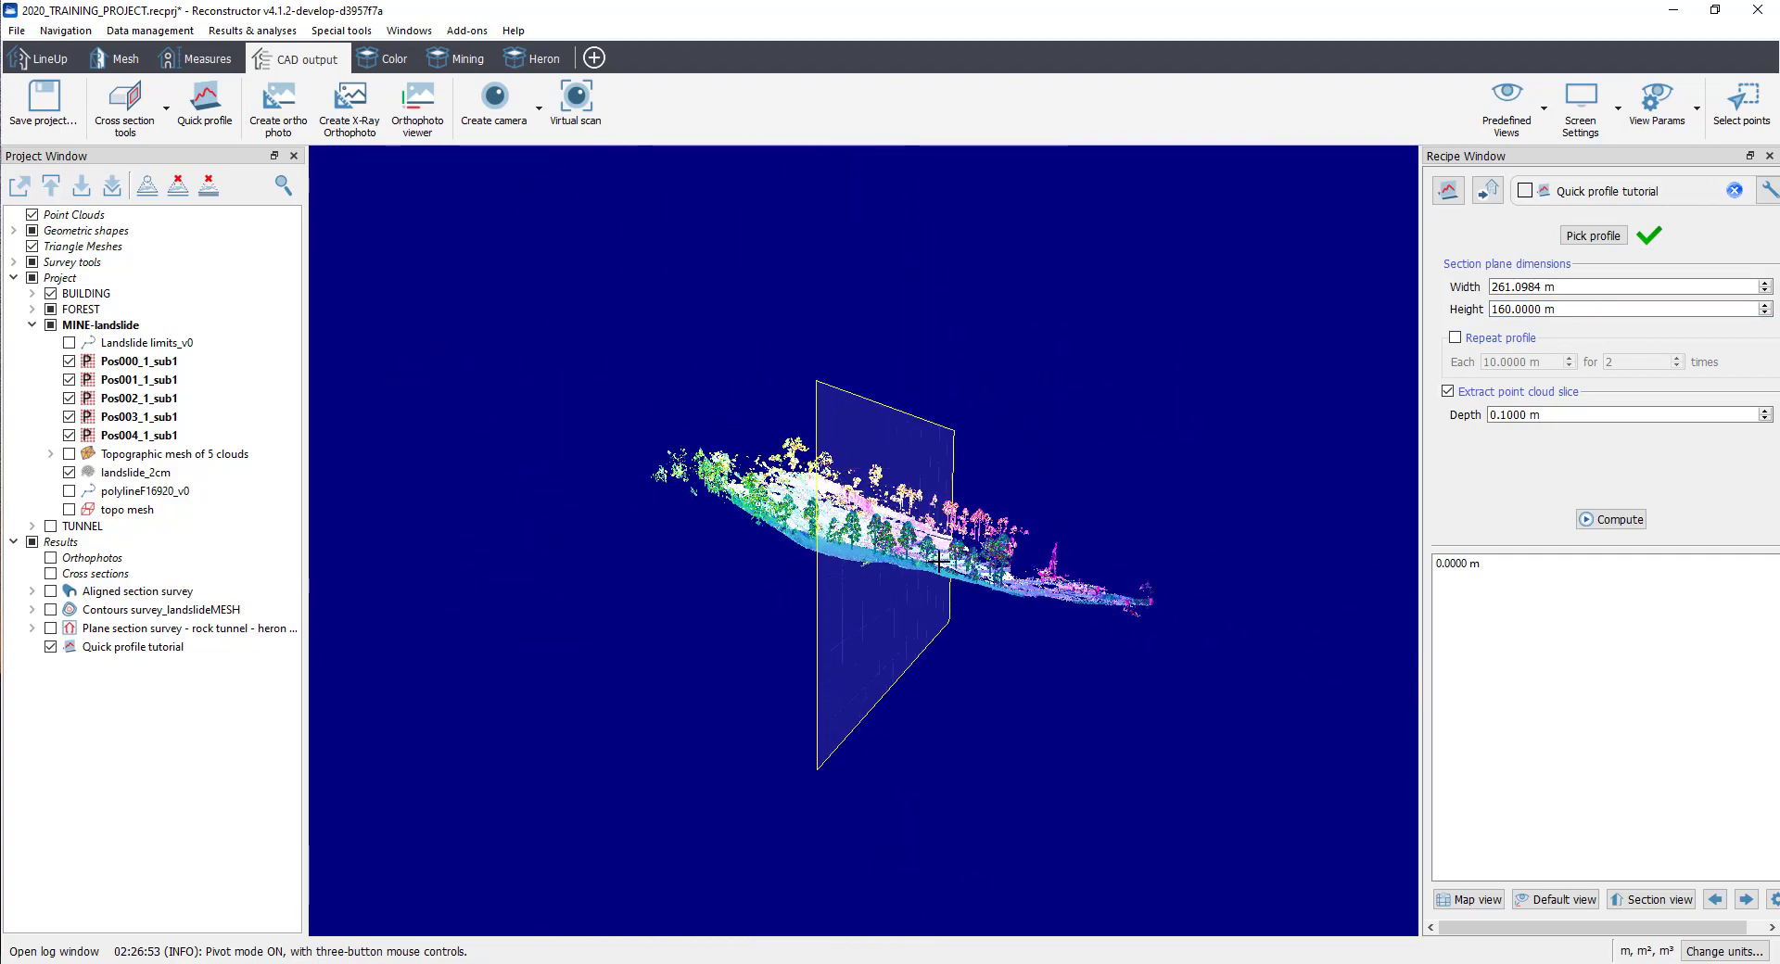
pyautogui.moveTo(931, 593); pyautogui.dragTo(937, 580)
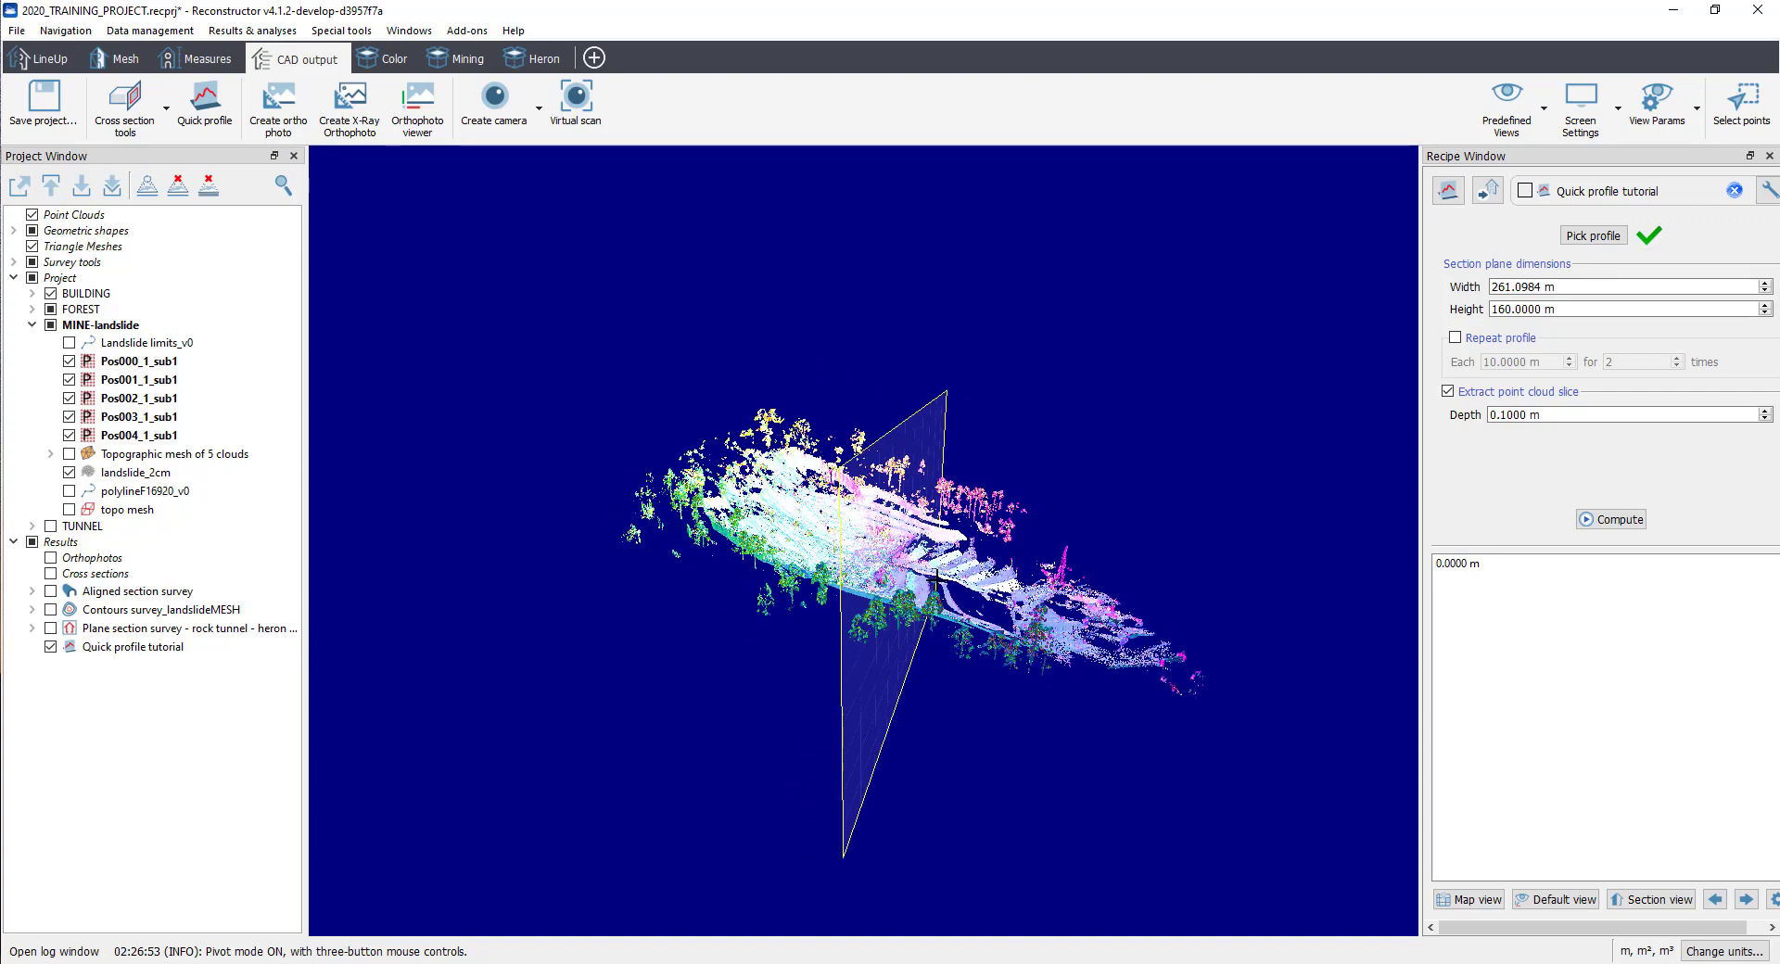
# - Repeat the profile every 10 m for 12 sections, offsets 0 to 110 m
pyautogui.click(1460, 341)
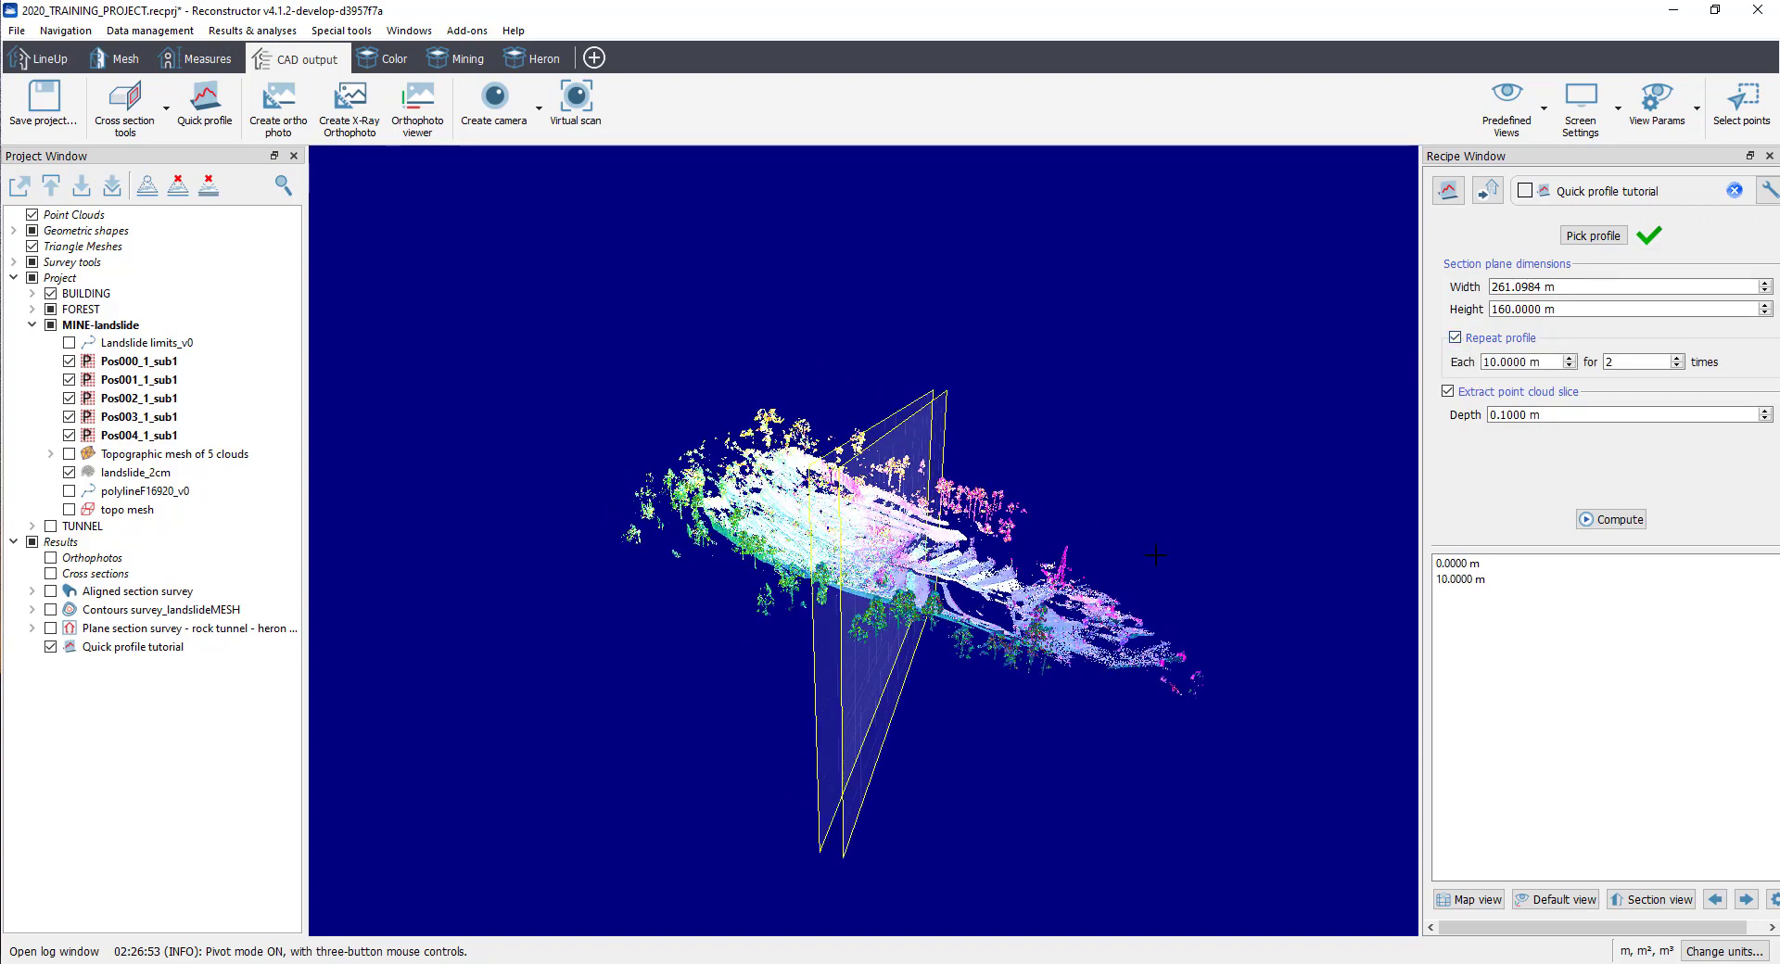
pyautogui.moveTo(970, 597); pyautogui.dragTo(970, 607)
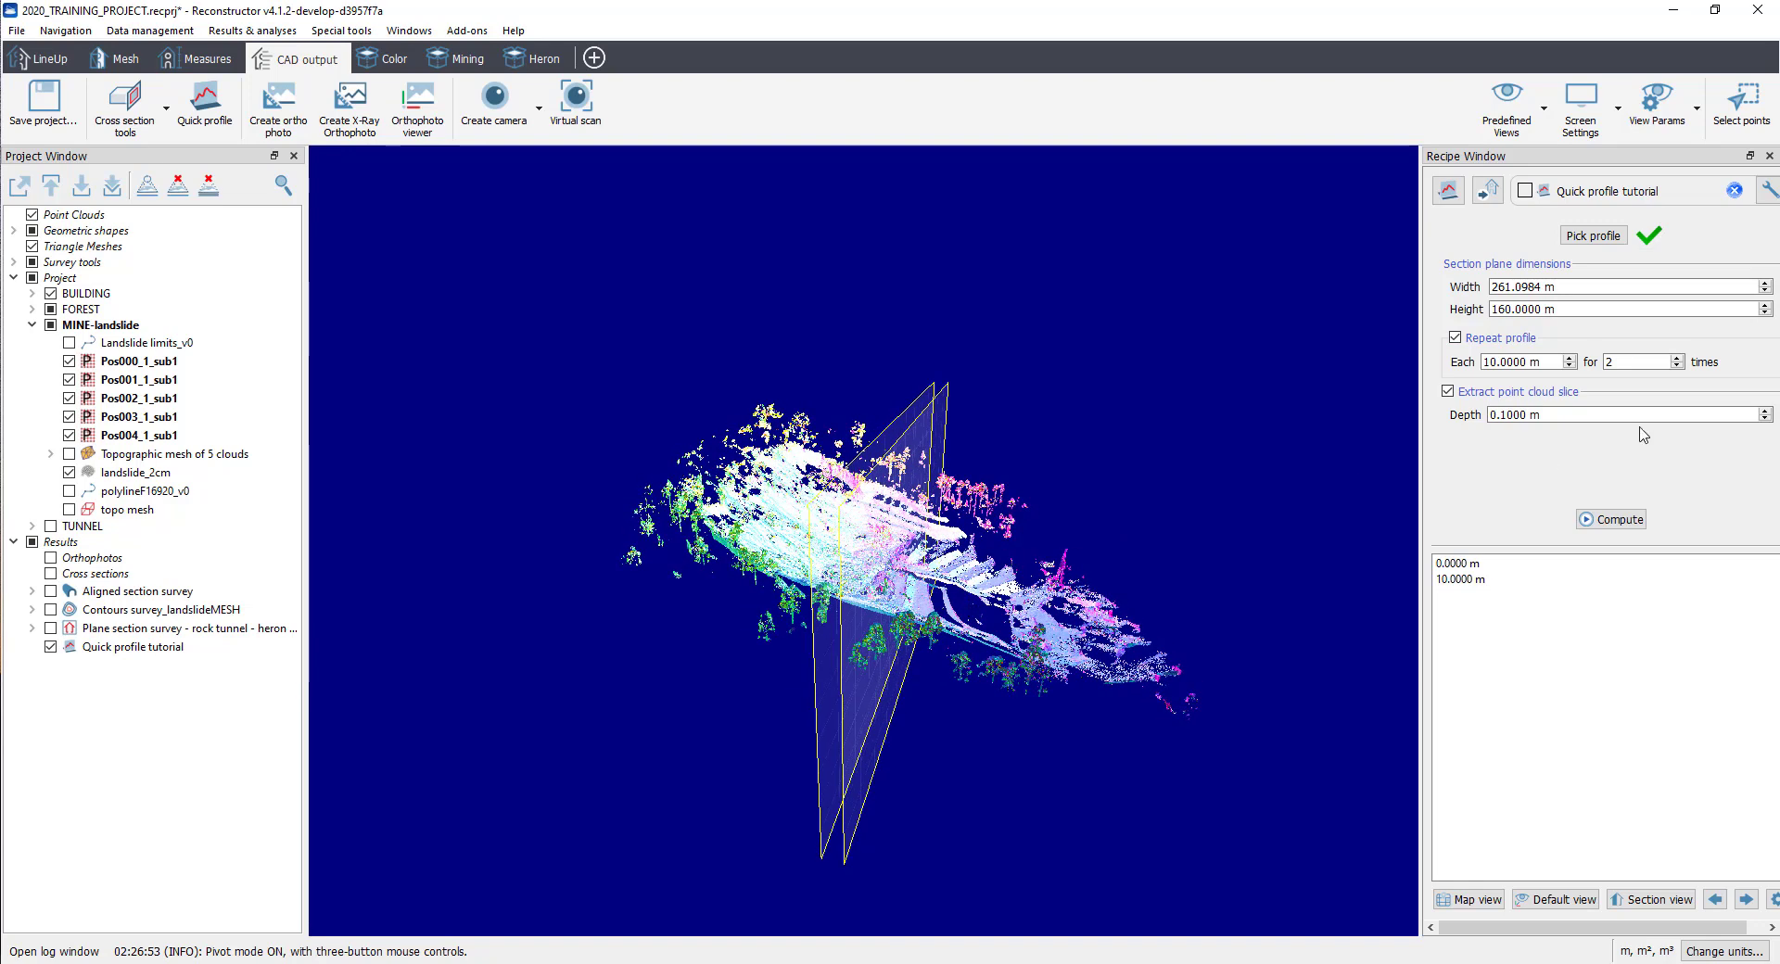
pyautogui.scroll(1, 1619, 364)
pyautogui.scroll(7, 1620, 363)
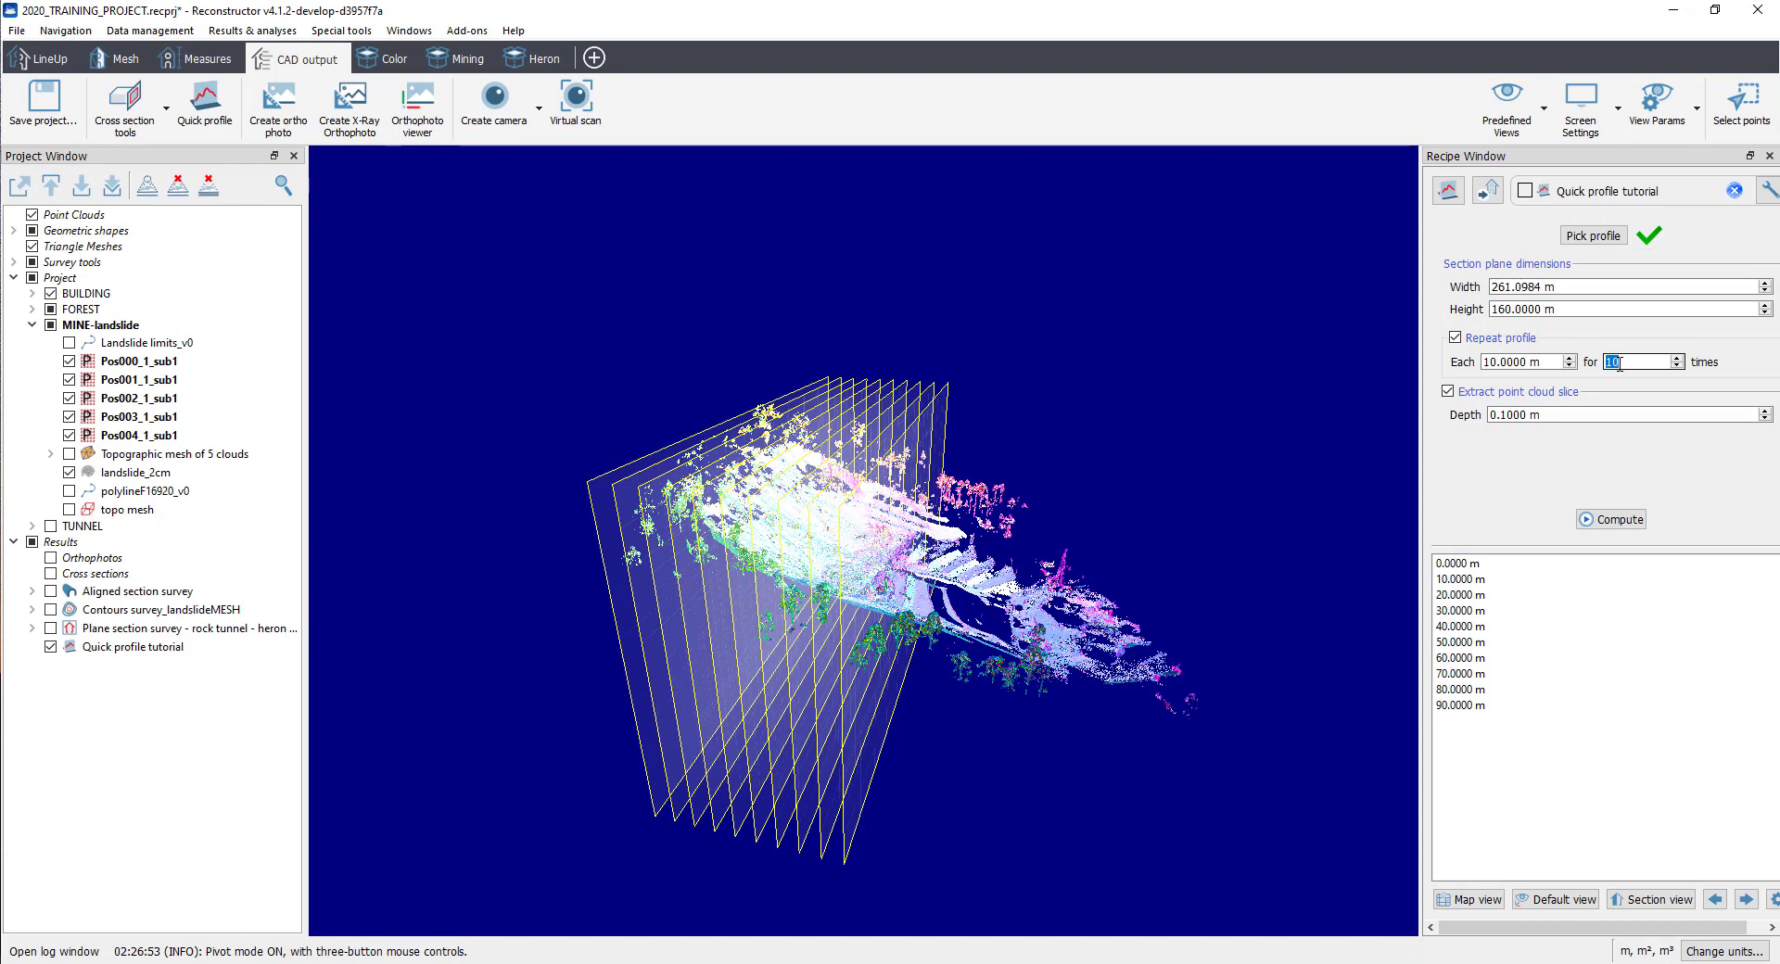
pyautogui.scroll(2, 1620, 364)
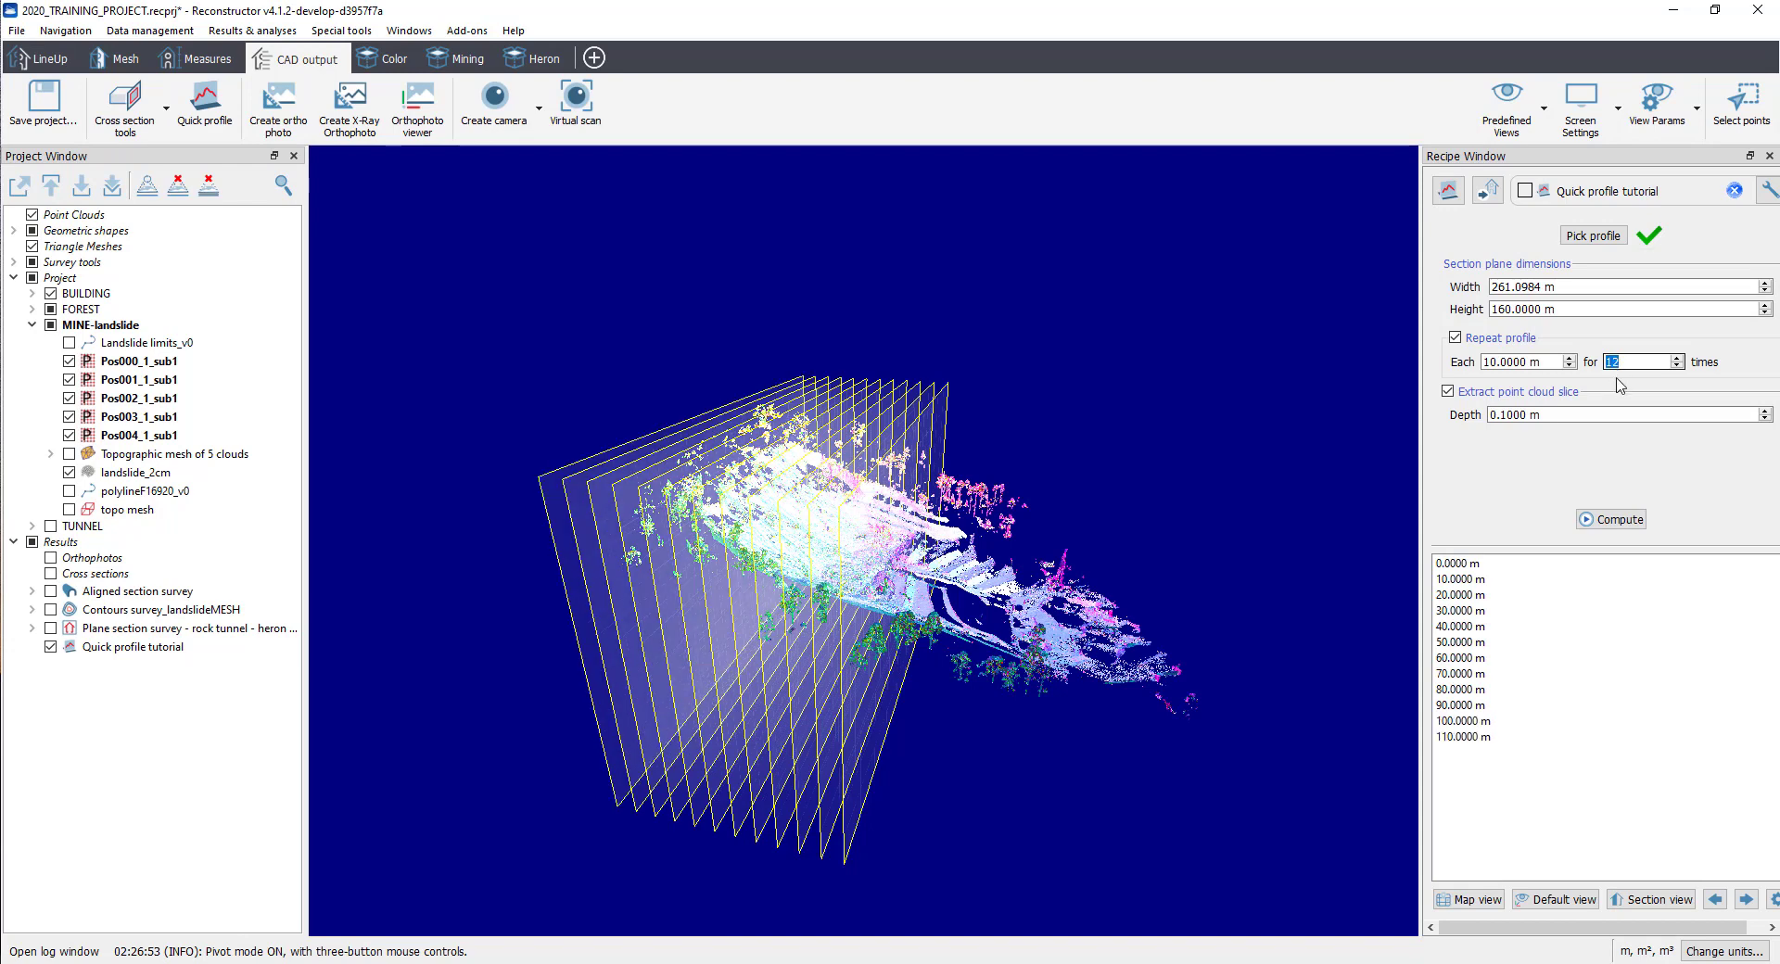
# - Step through the 10–40 m sections and show the 40 m section as a flat profile
pyautogui.click(1478, 580)
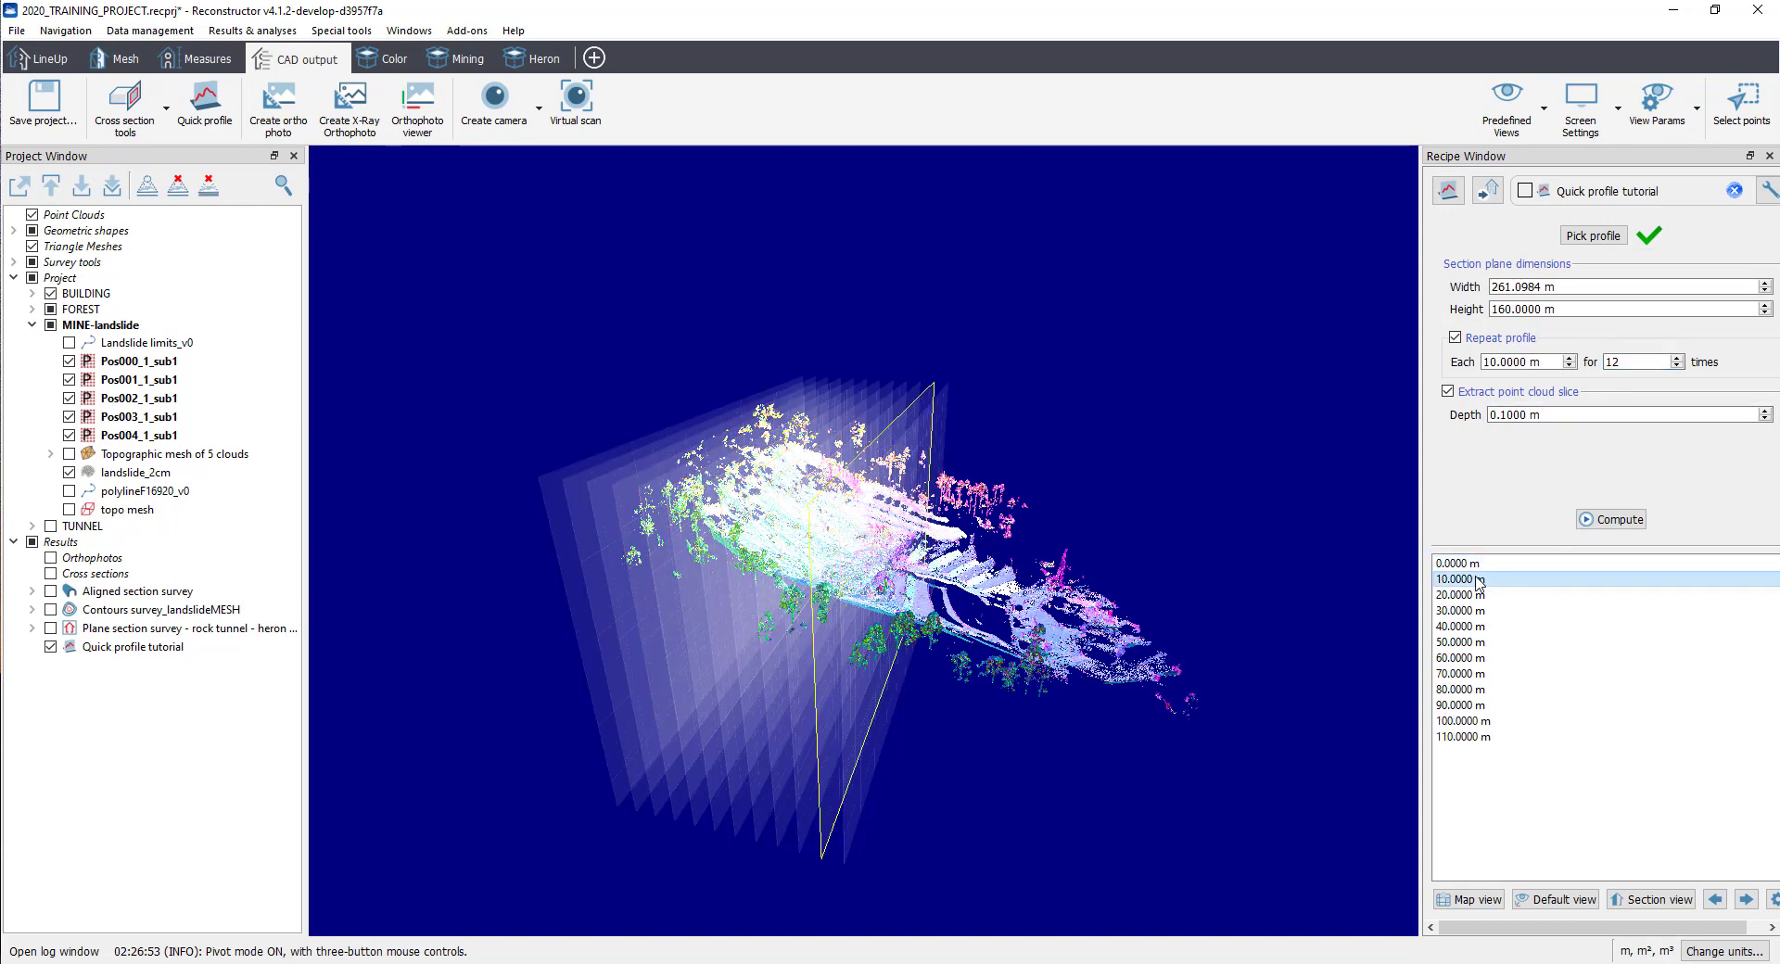
pyautogui.click(1478, 595)
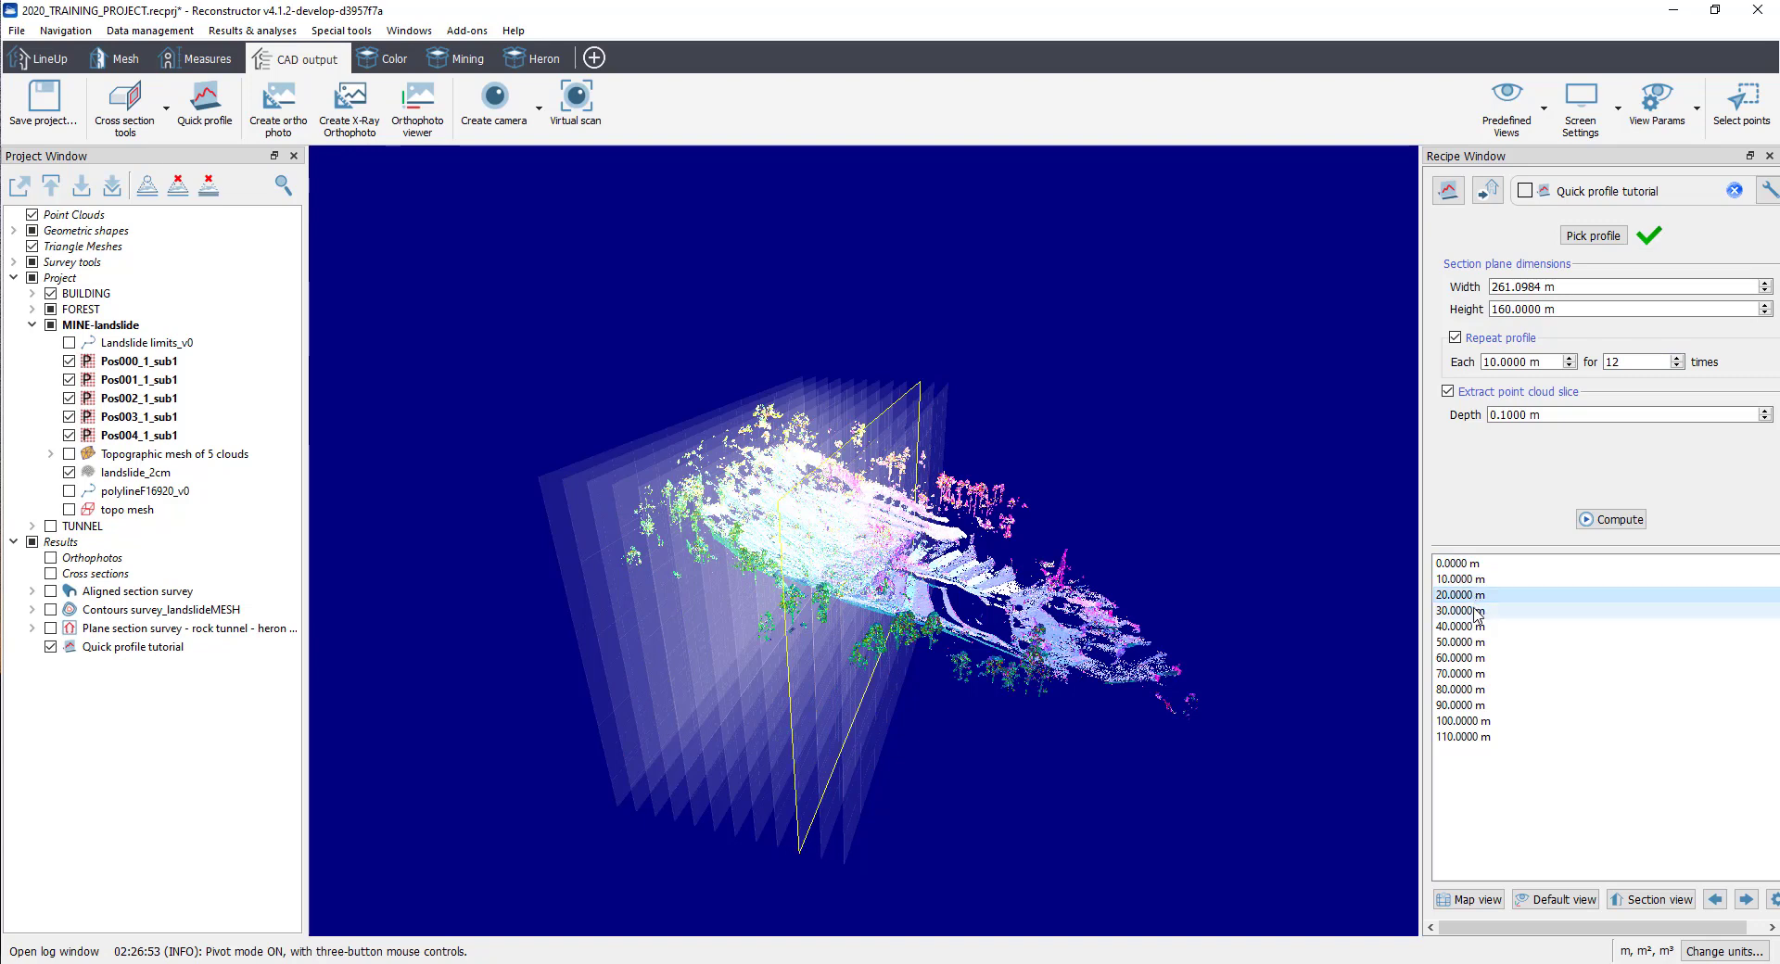
pyautogui.click(1477, 610)
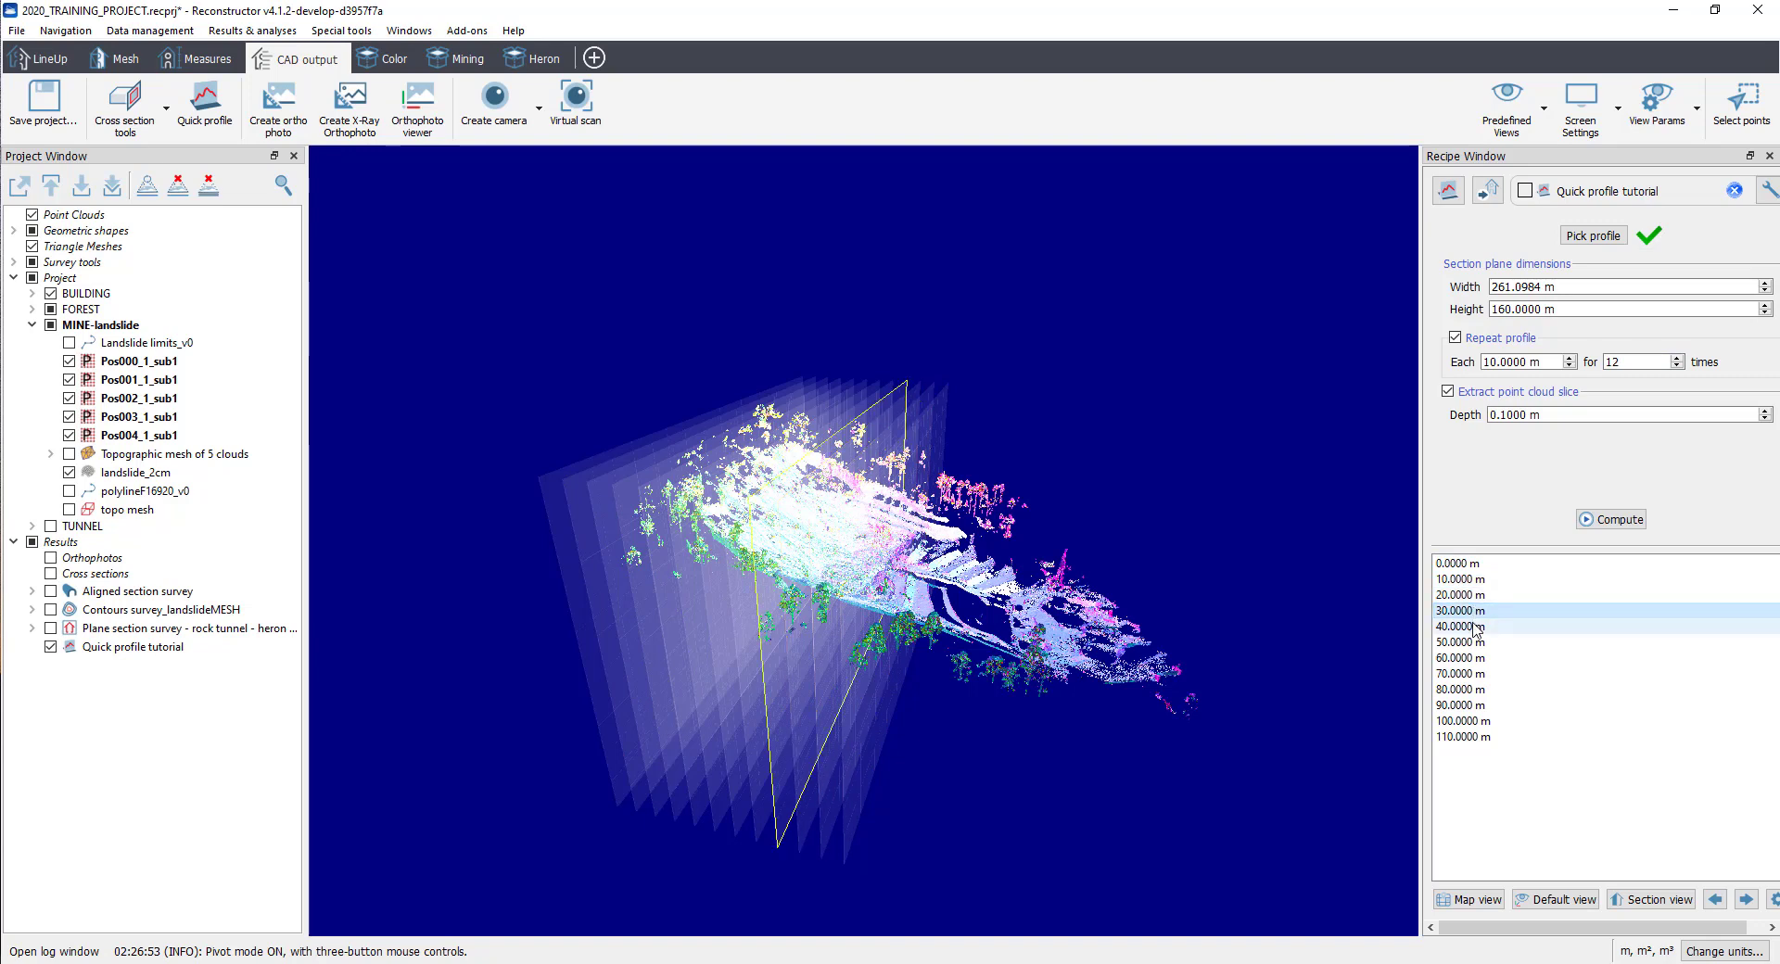
pyautogui.click(1476, 627)
pyautogui.doubleClick(1480, 628)
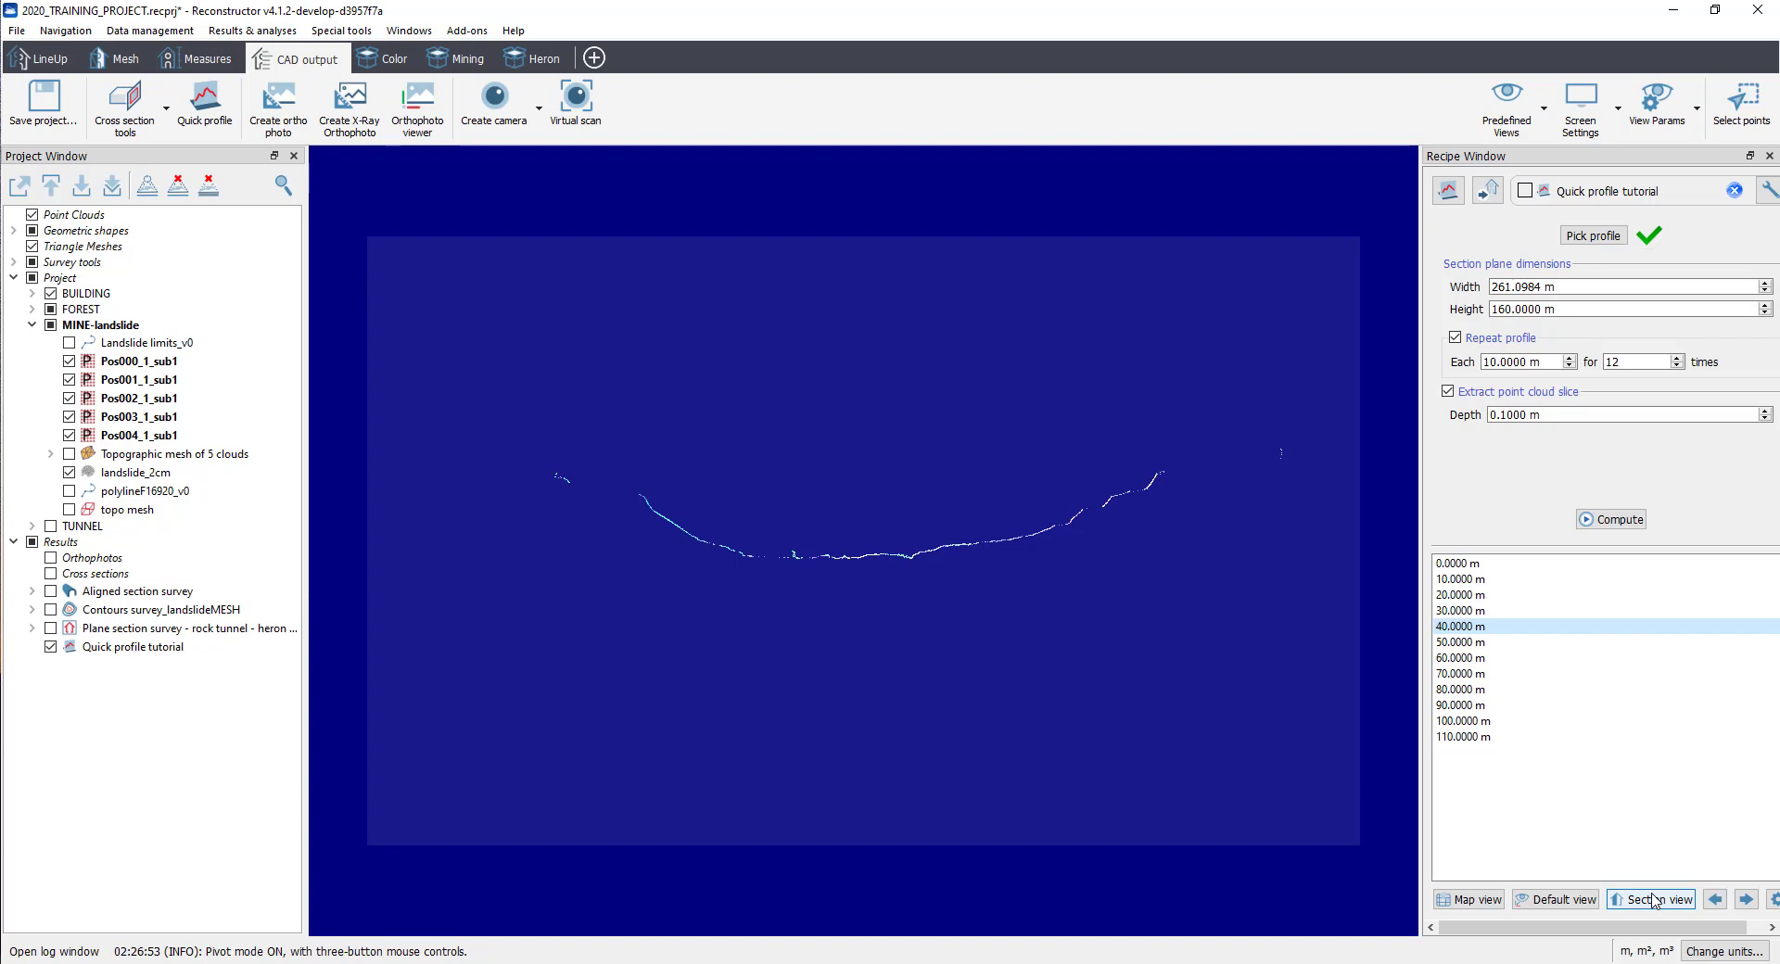
# - Advance the section view from 50 m through to the 100 m section
pyautogui.click(1747, 899)
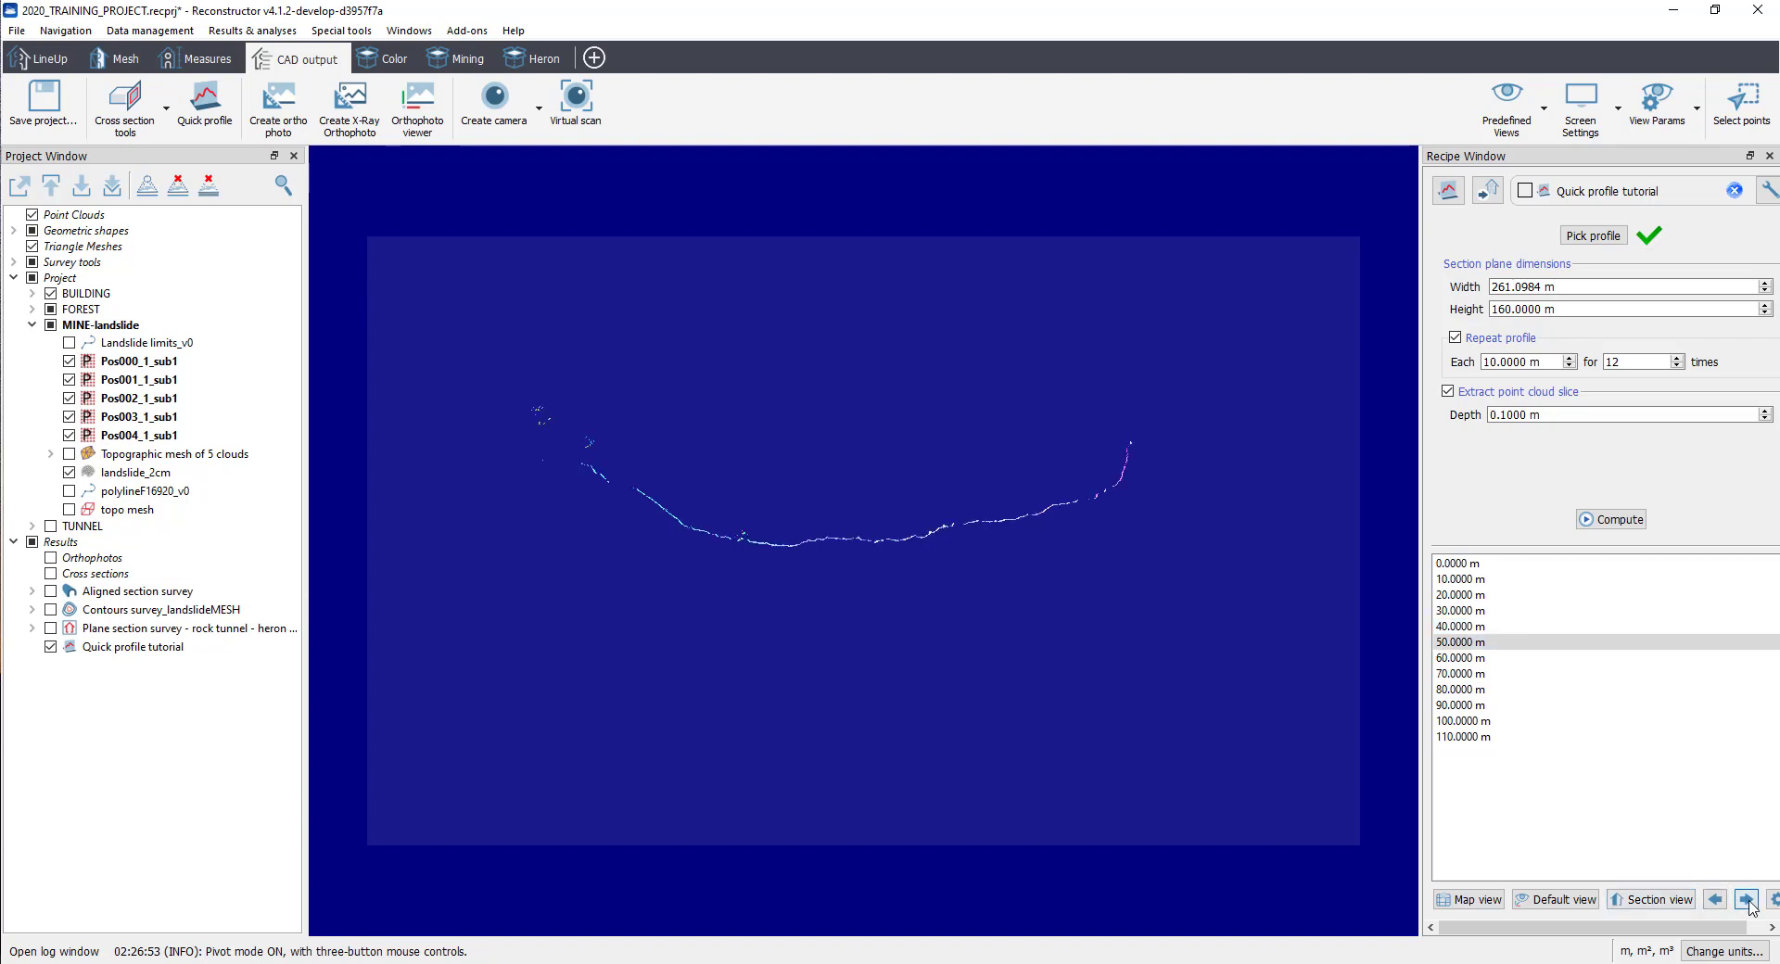
pyautogui.click(1749, 901)
pyautogui.click(1747, 900)
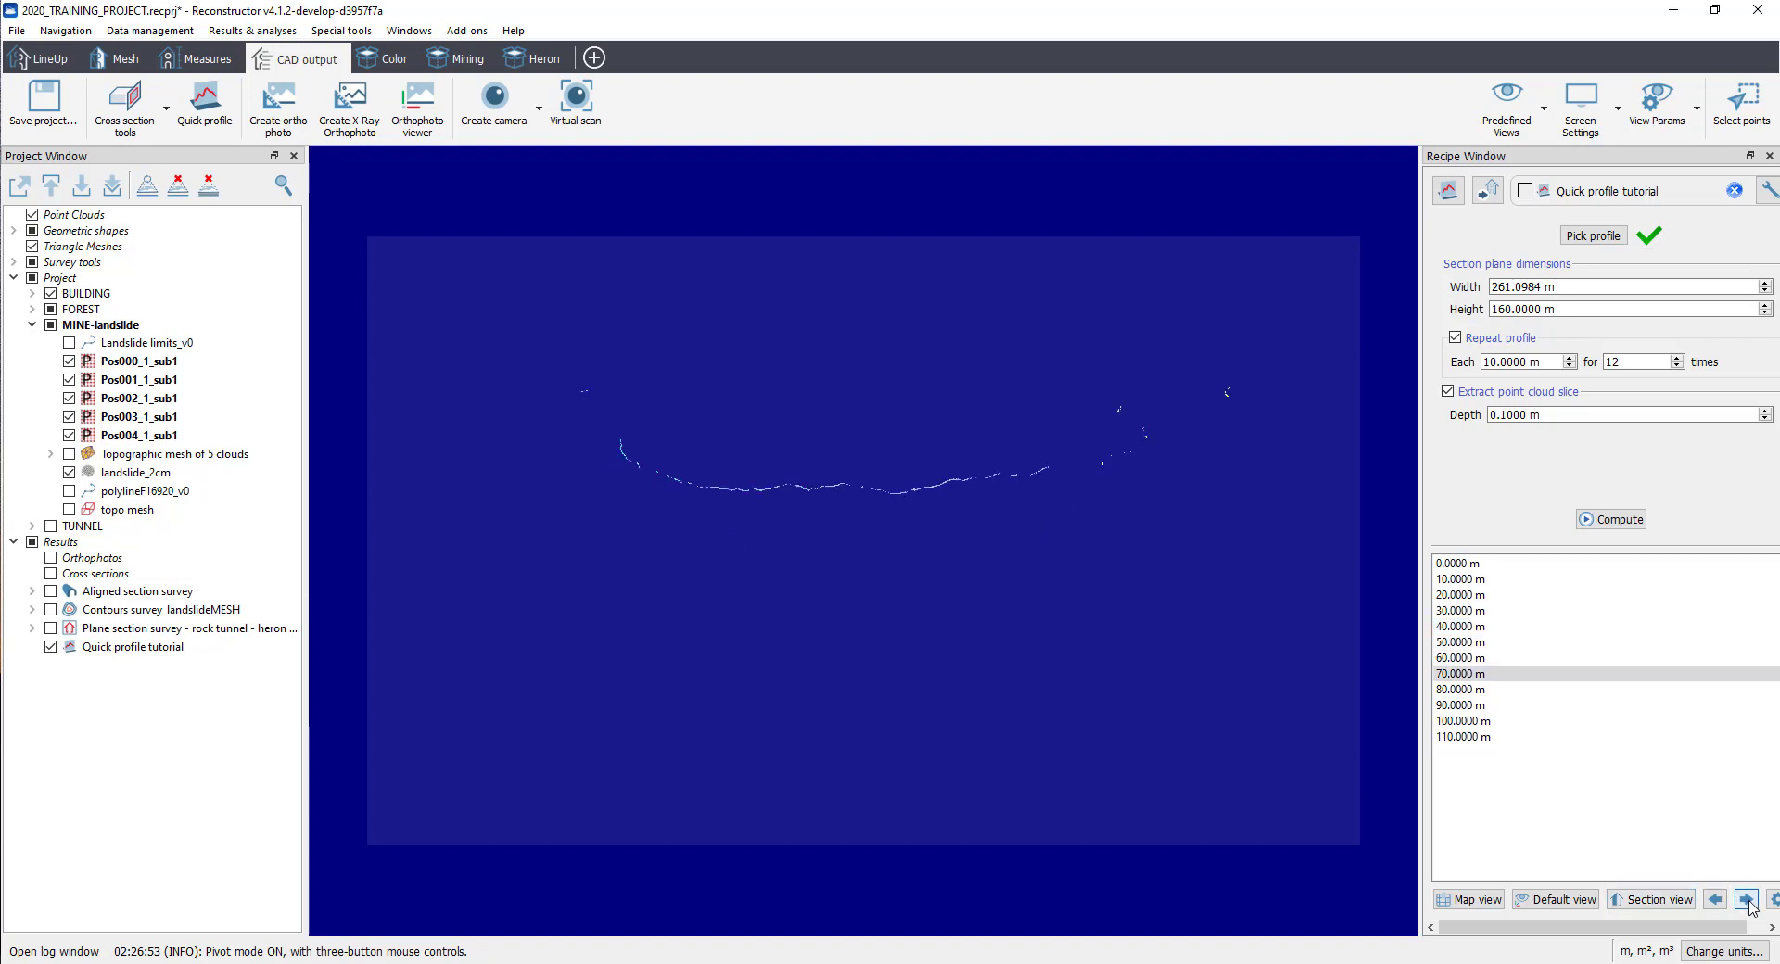
pyautogui.click(1747, 900)
pyautogui.click(1748, 901)
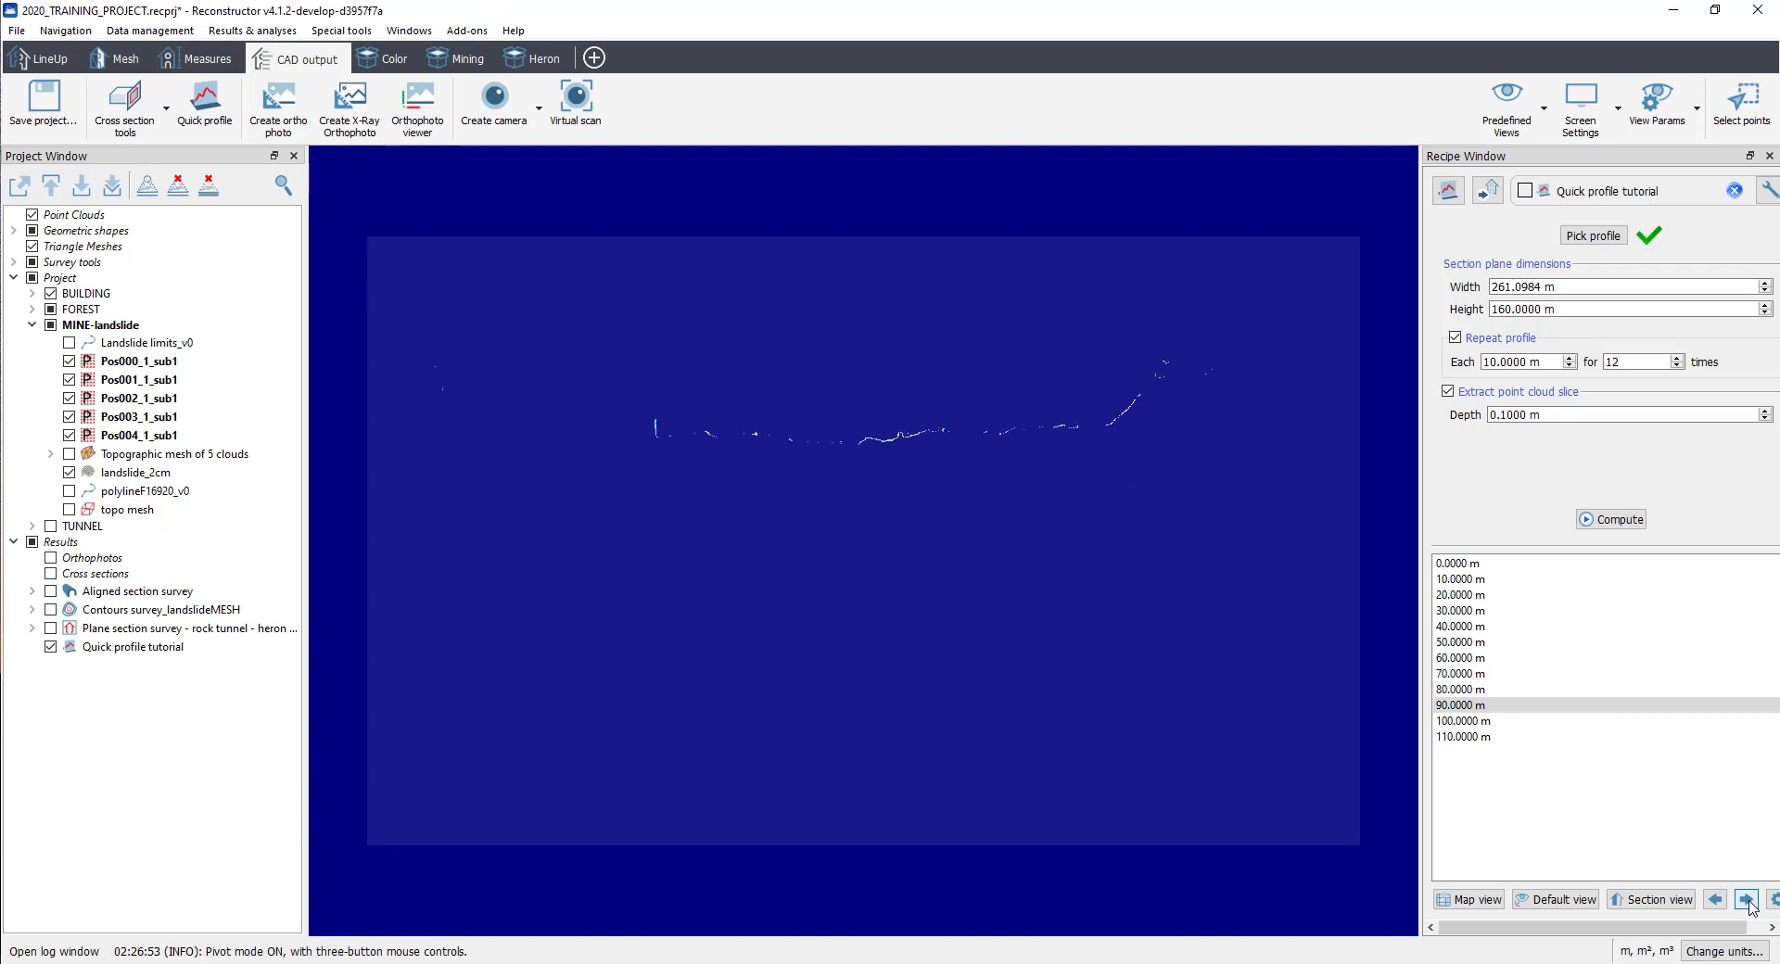
pyautogui.click(1747, 900)
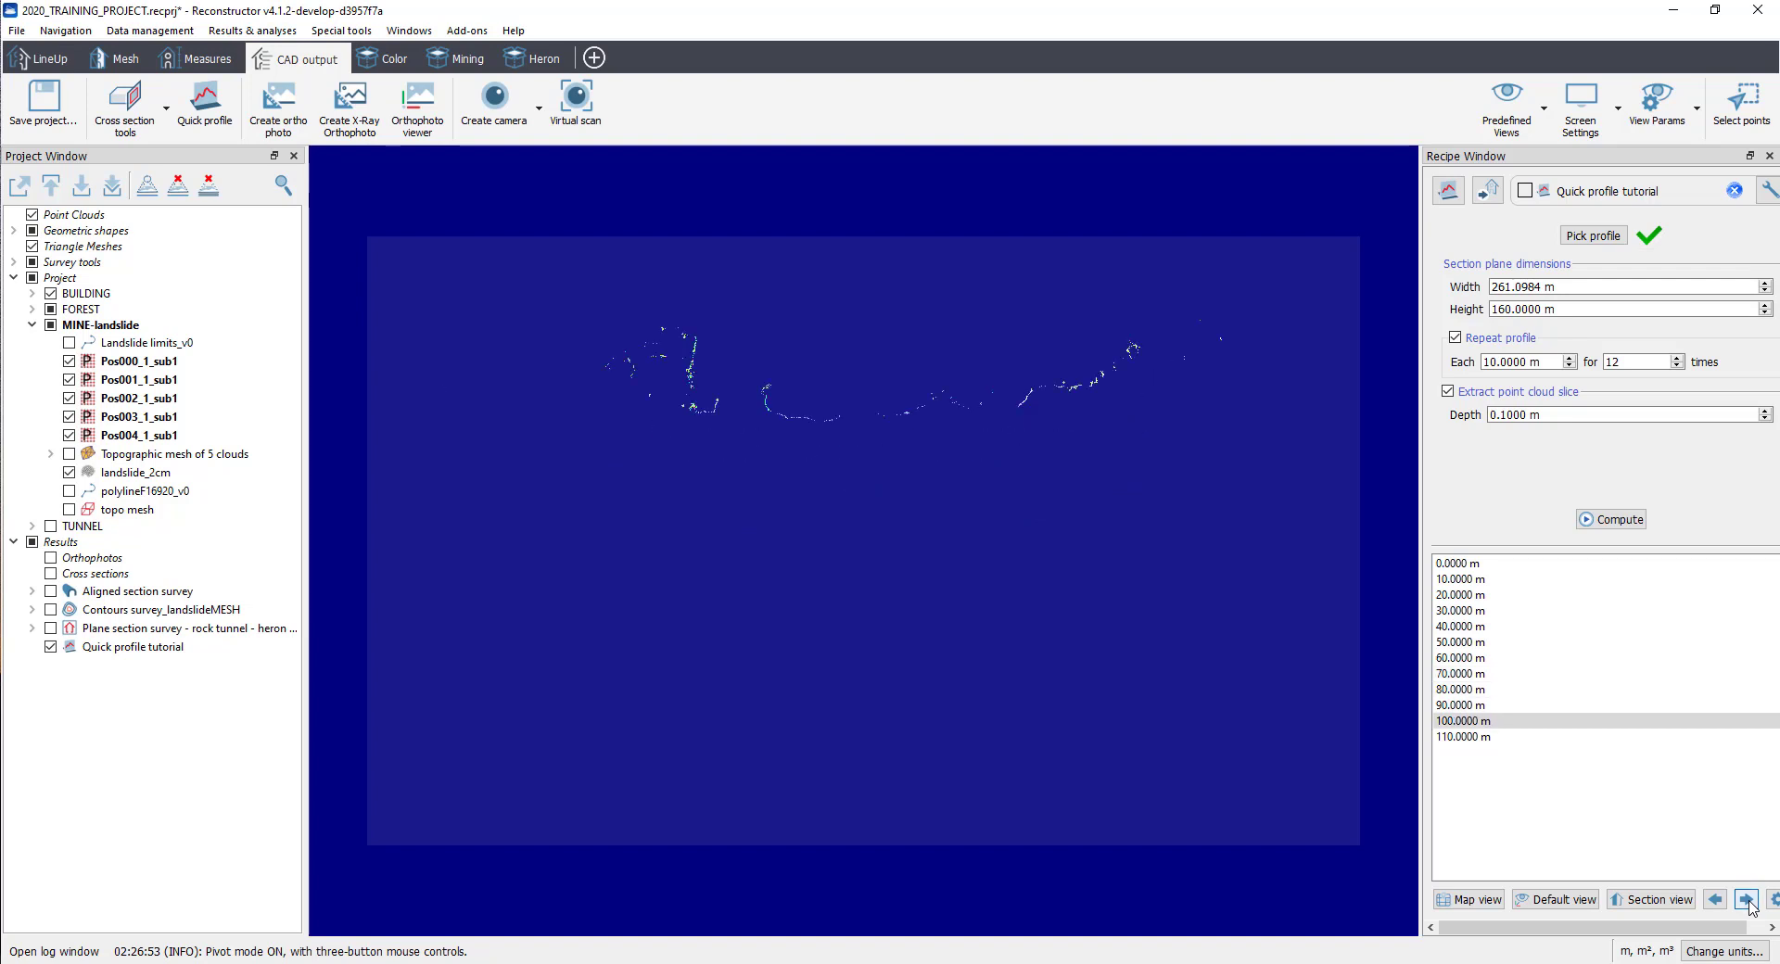
# - Compute the 12 cross-sections and view the 0.0000 m section orthophoto
pyautogui.click(1604, 521)
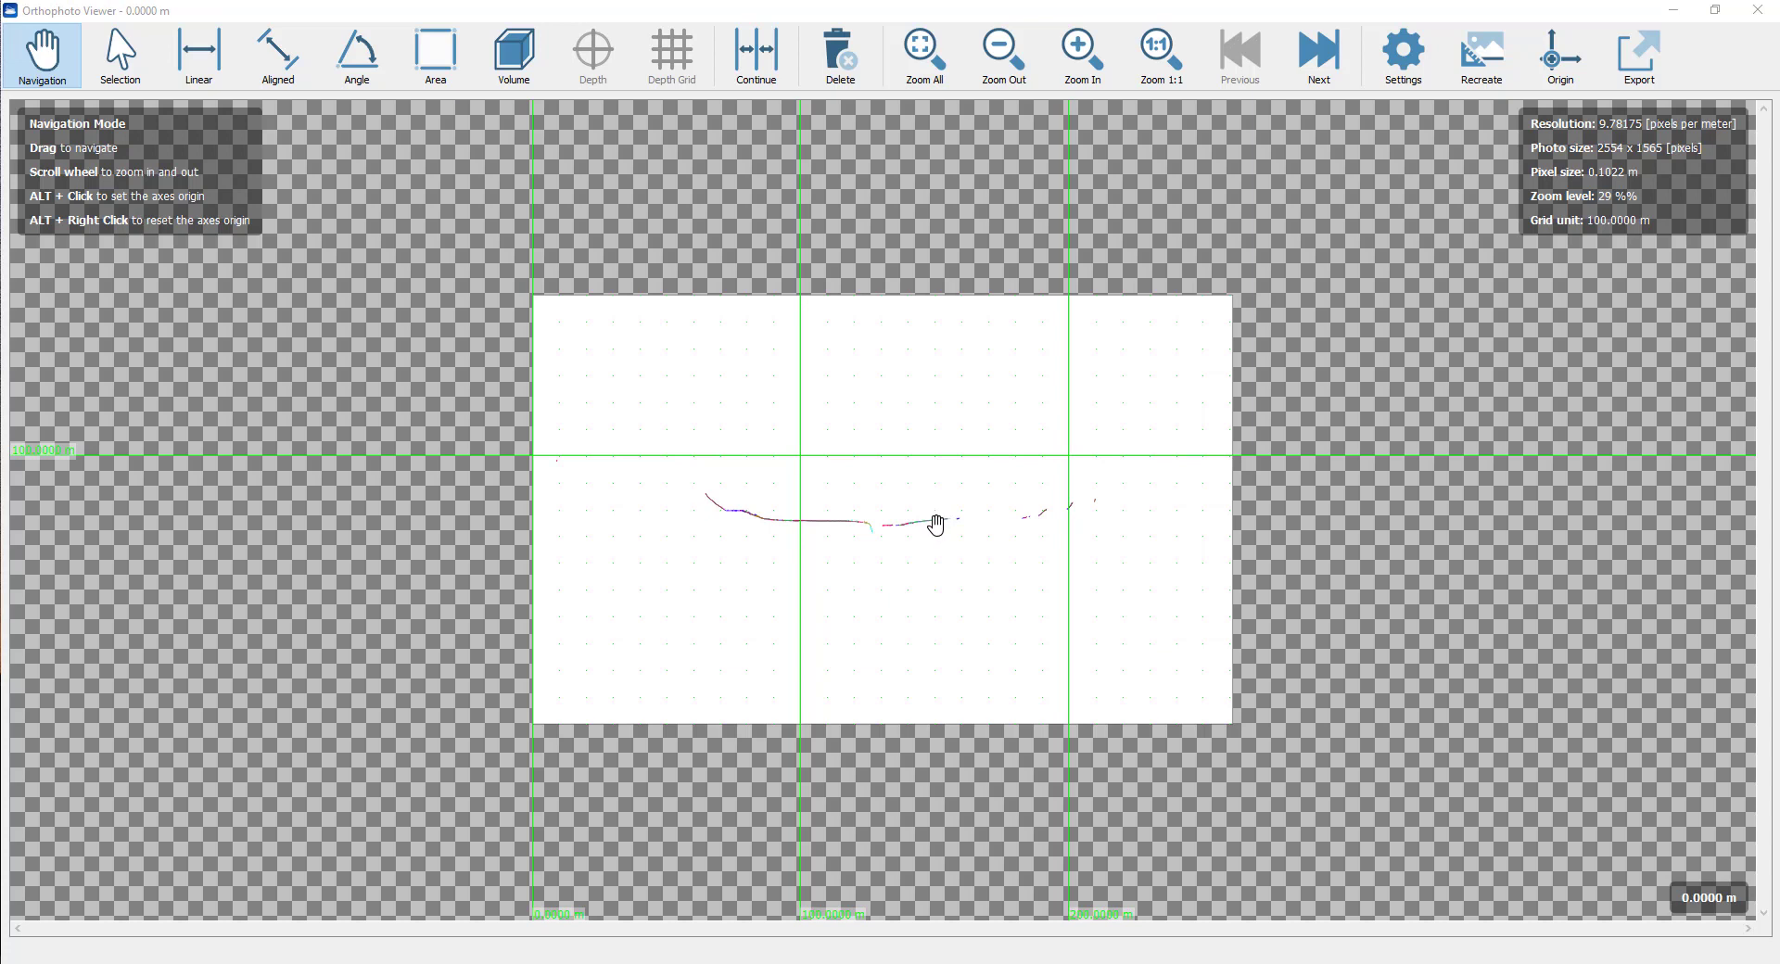
# - Browse the section orthophotos up to 110 m and back to the 30.0000 m section
pyautogui.scroll(3, 879, 524)
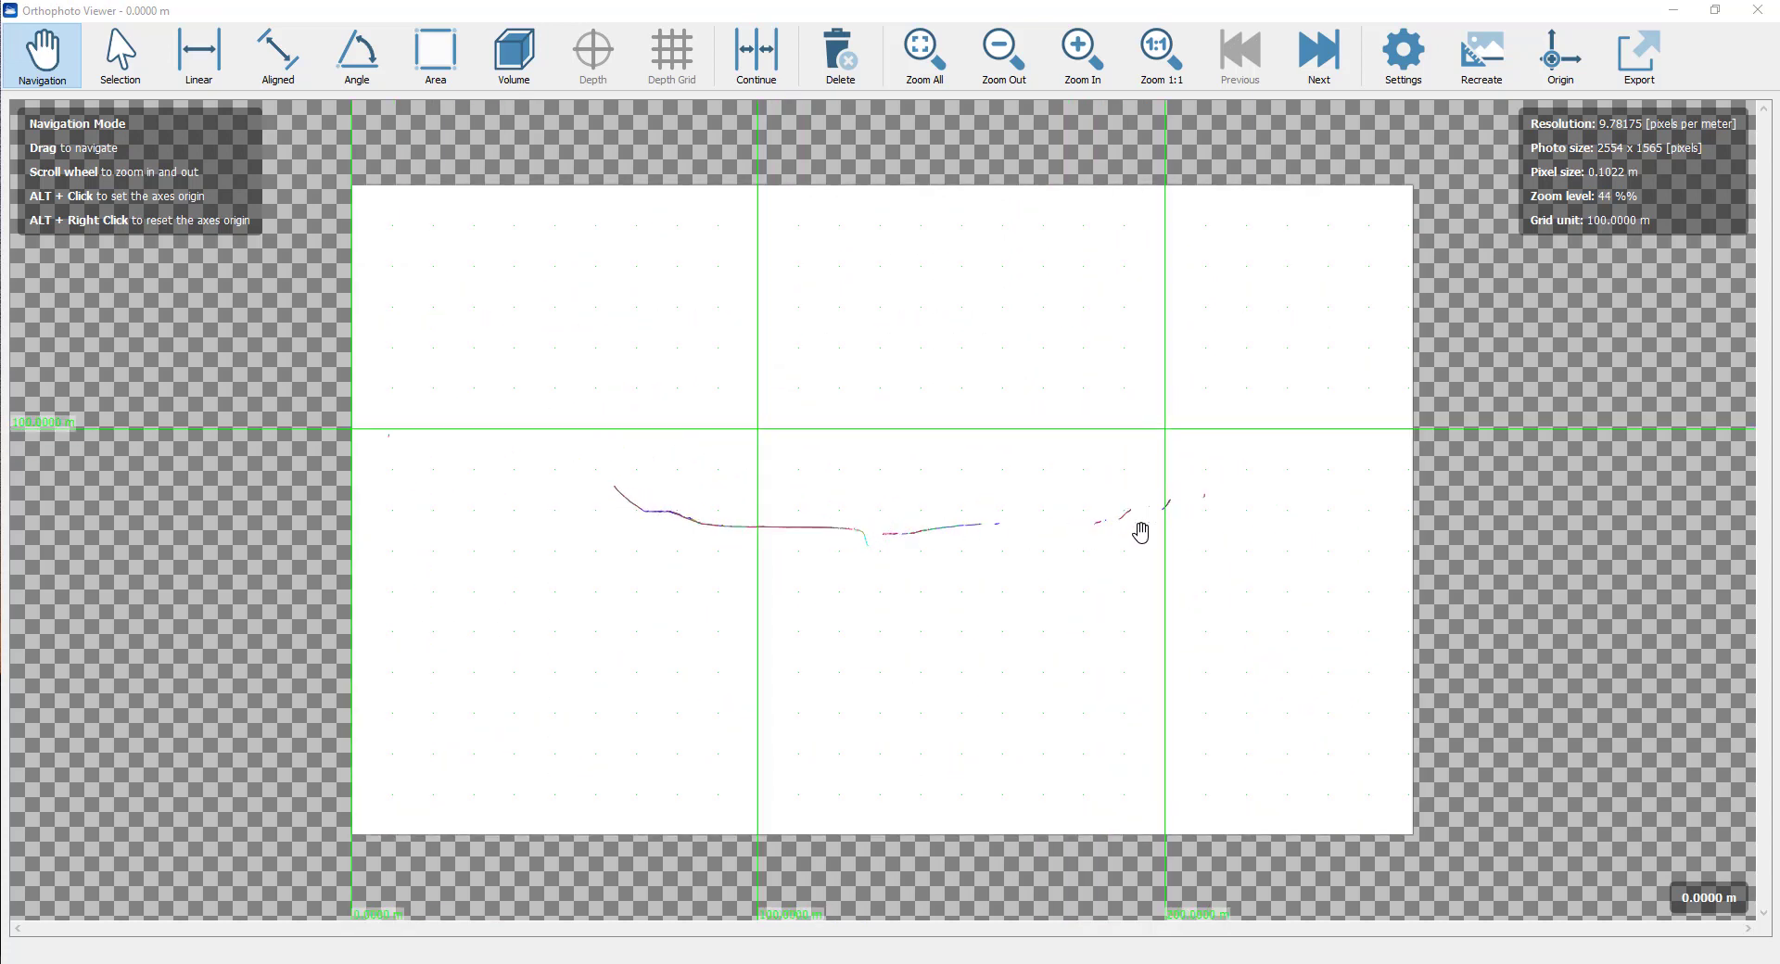
pyautogui.click(1331, 78)
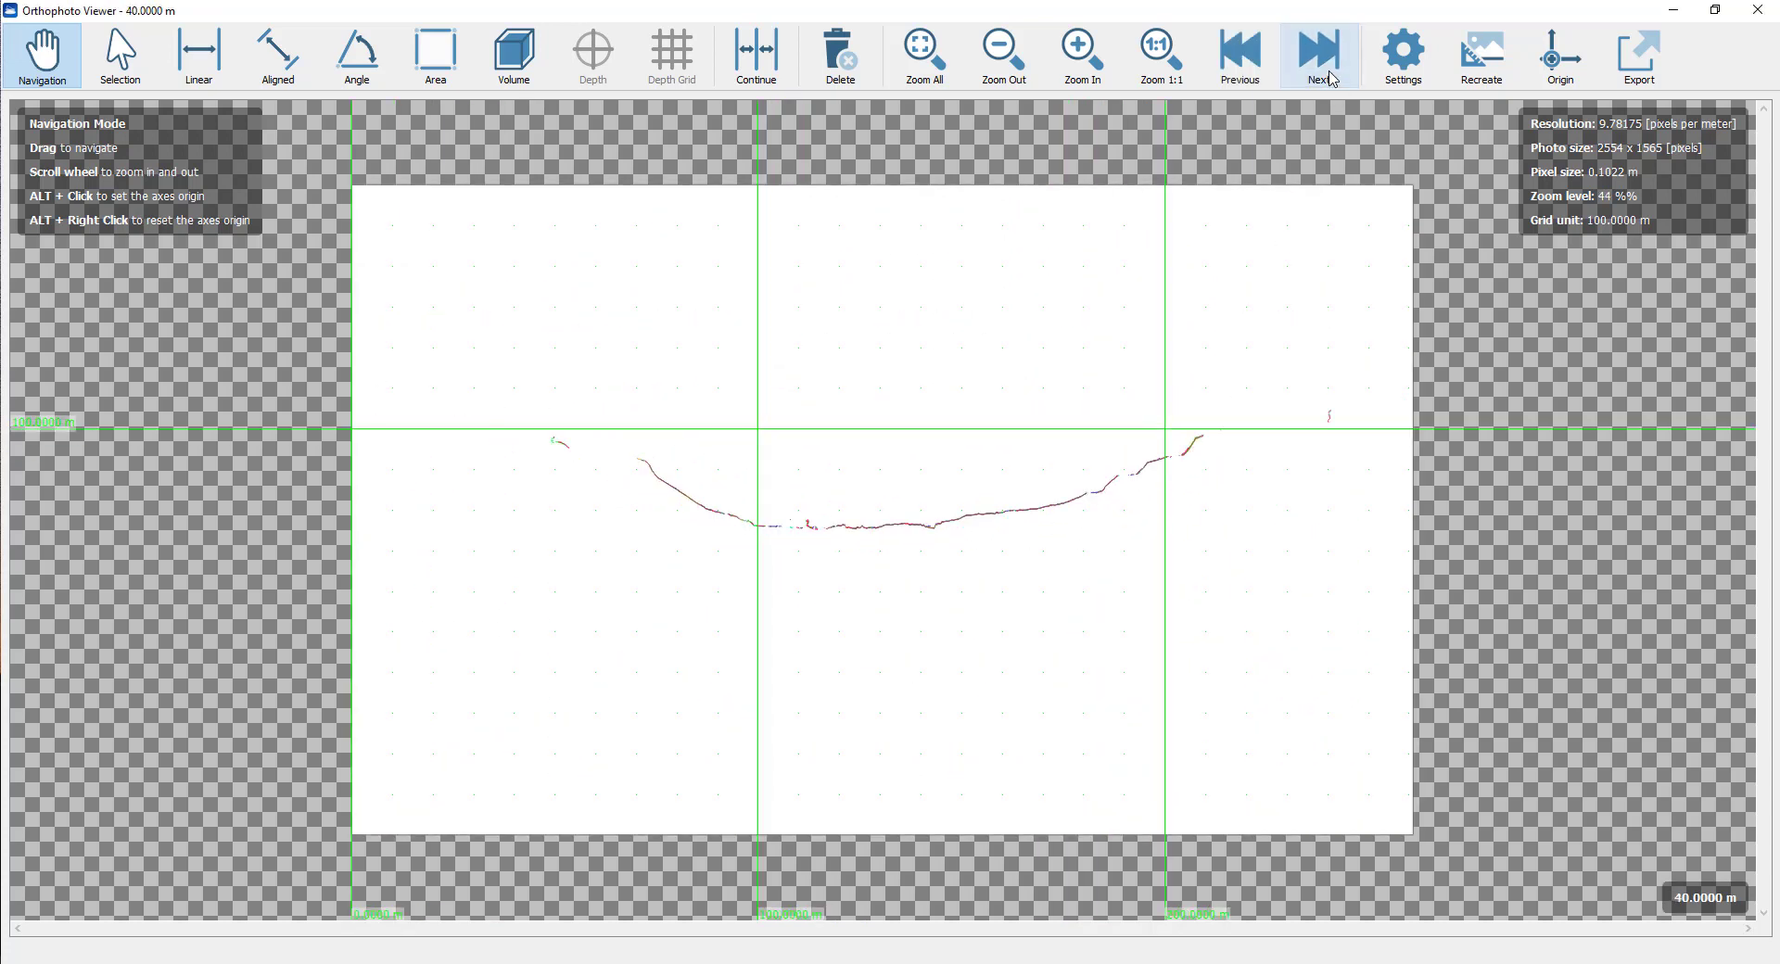
pyautogui.click(1319, 56)
pyautogui.click(1319, 56)
pyautogui.click(1320, 56)
pyautogui.click(1319, 55)
pyautogui.click(1319, 56)
pyautogui.click(1319, 56)
pyautogui.click(1319, 56)
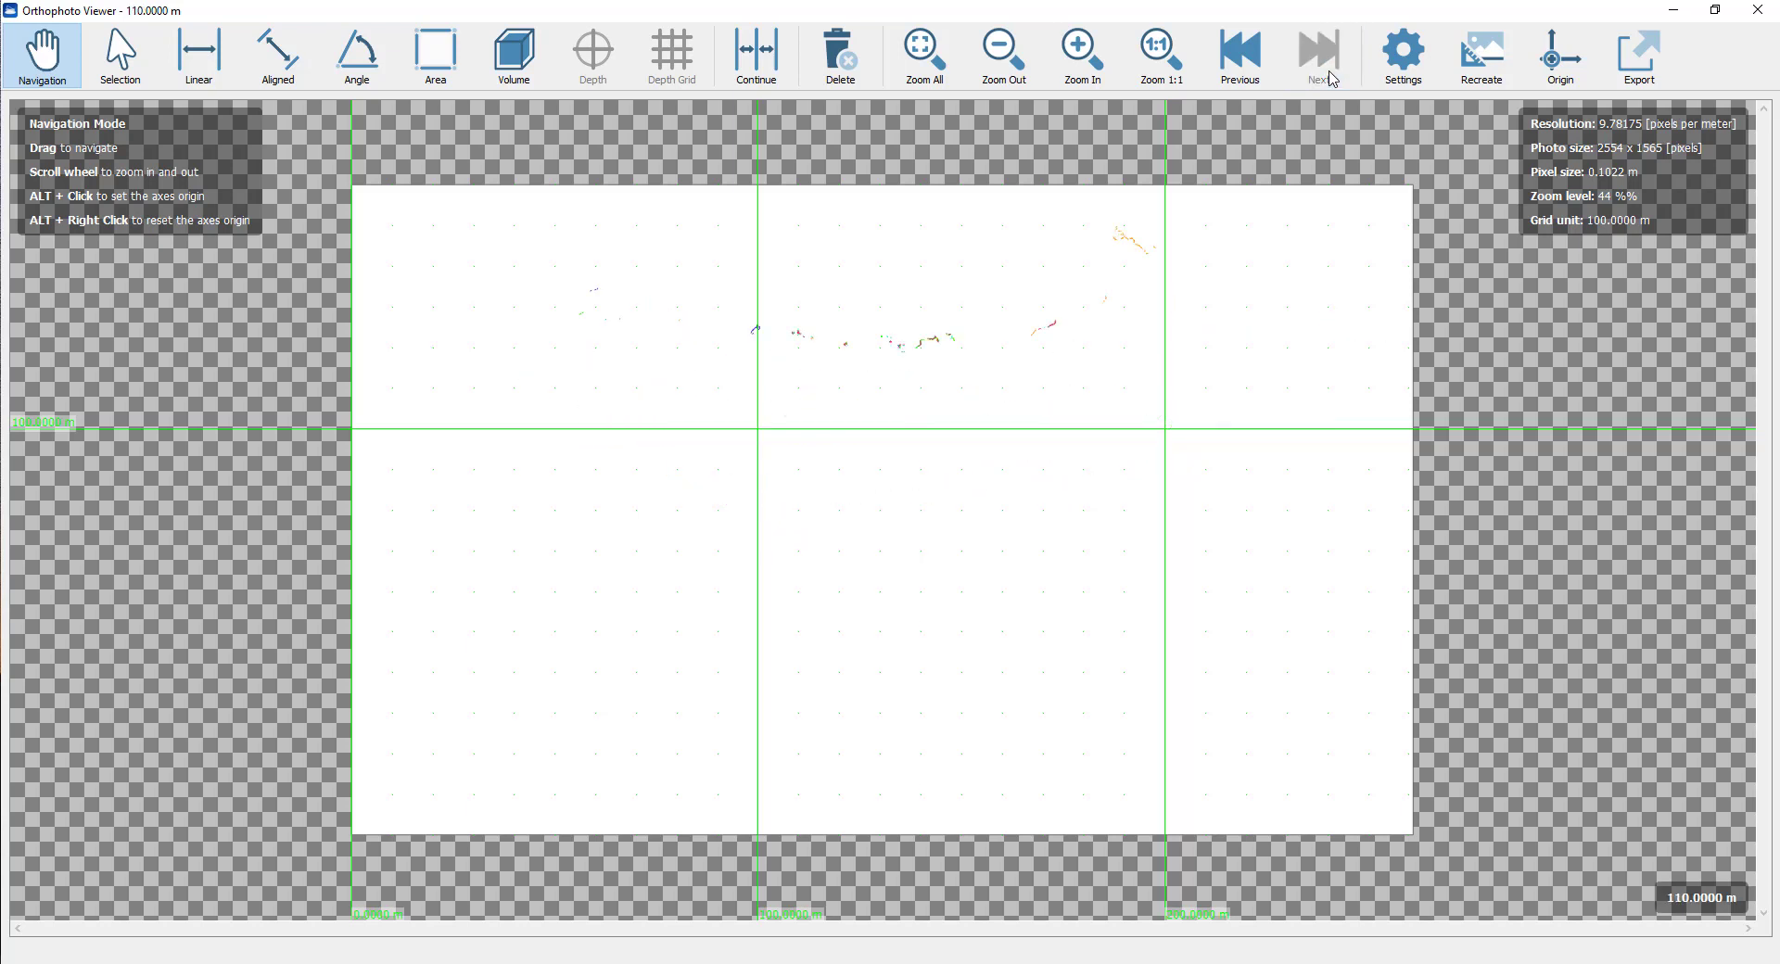
pyautogui.click(1241, 55)
pyautogui.click(1240, 56)
pyautogui.click(1241, 55)
pyautogui.click(1240, 56)
pyautogui.click(1240, 56)
pyautogui.click(1240, 56)
pyautogui.click(1240, 56)
pyautogui.click(1240, 56)
# - Add an aligned dimension across the hollow's left and right rims on the 30 m section
pyautogui.click(296, 75)
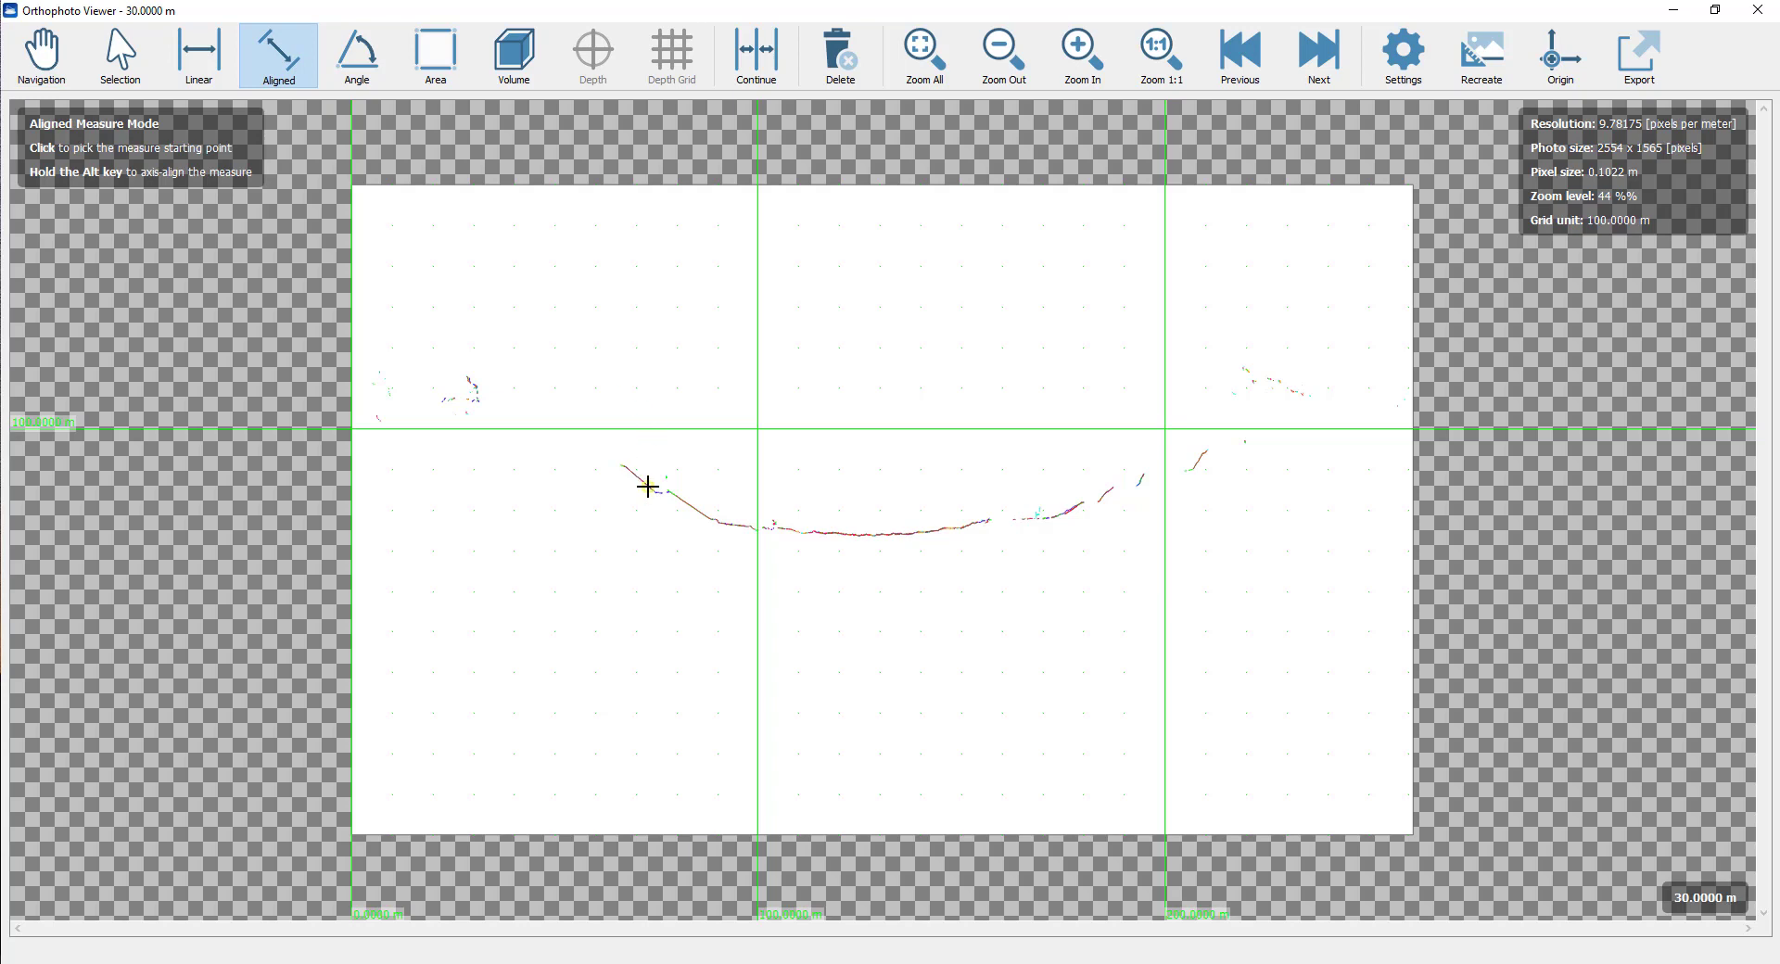
pyautogui.click(648, 486)
pyautogui.click(1113, 485)
pyautogui.click(1112, 466)
pyautogui.click(1403, 55)
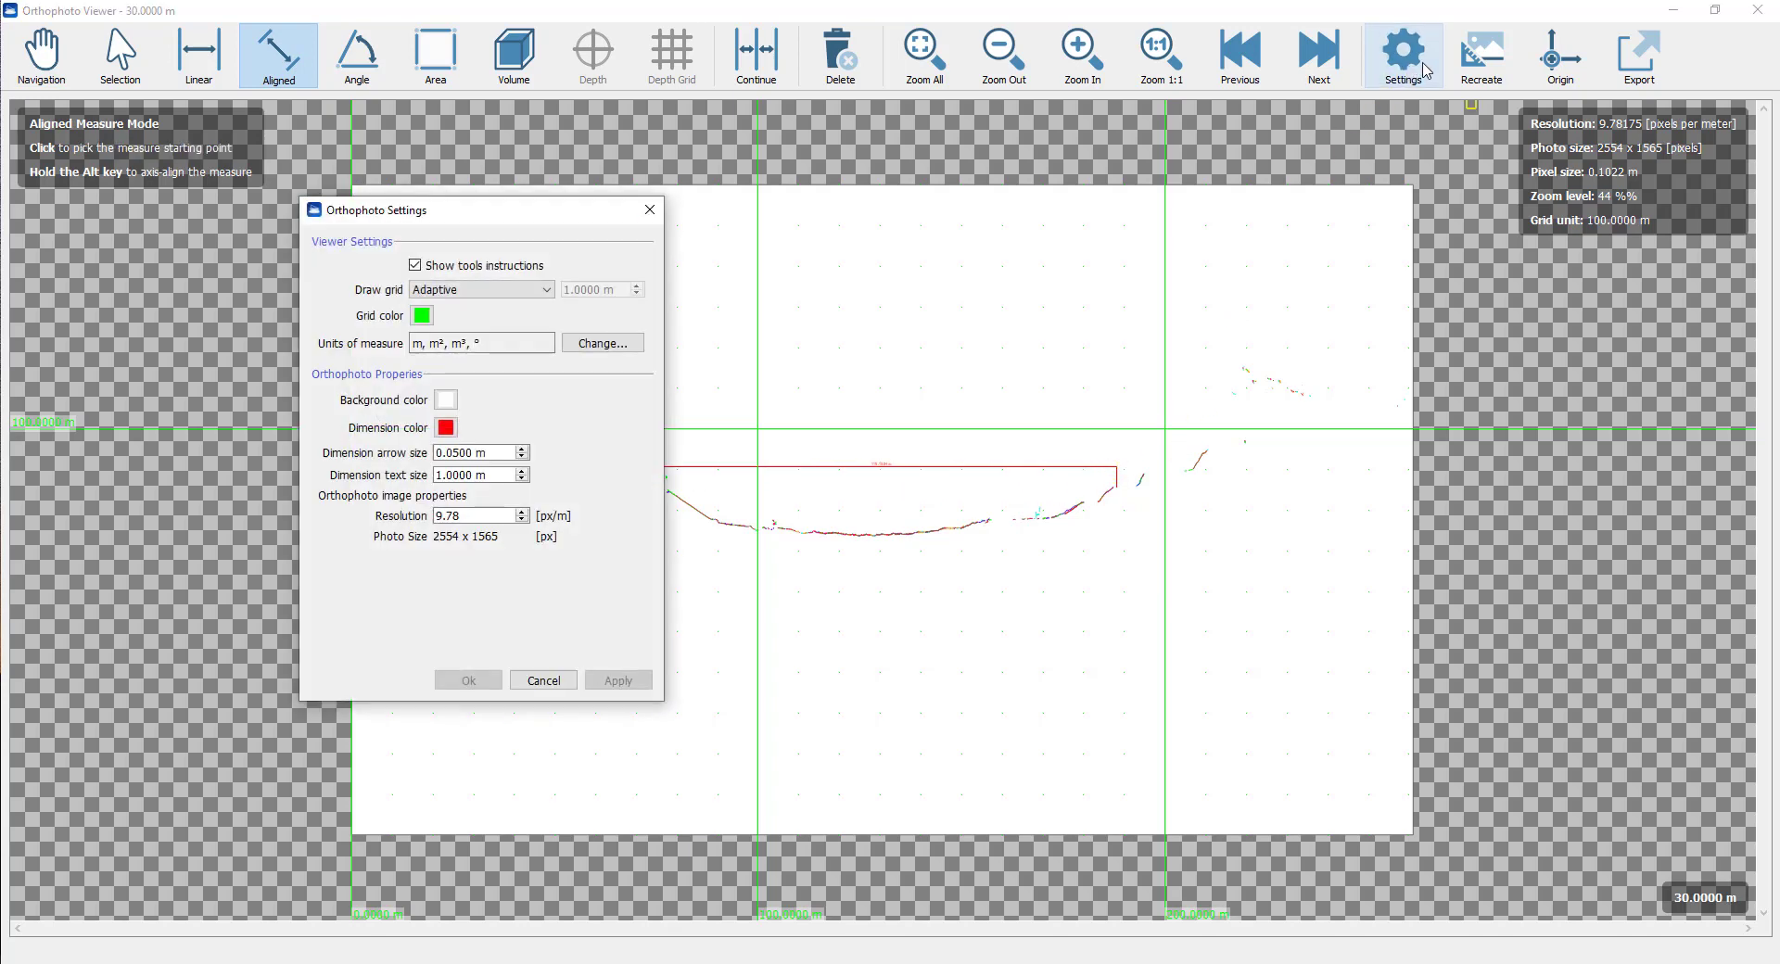
# - Set the dimension text size to 3 m and apply, making the 115.1304 m label legible
pyautogui.doubleClick(472, 475)
pyautogui.write('3')
pyautogui.click(501, 454)
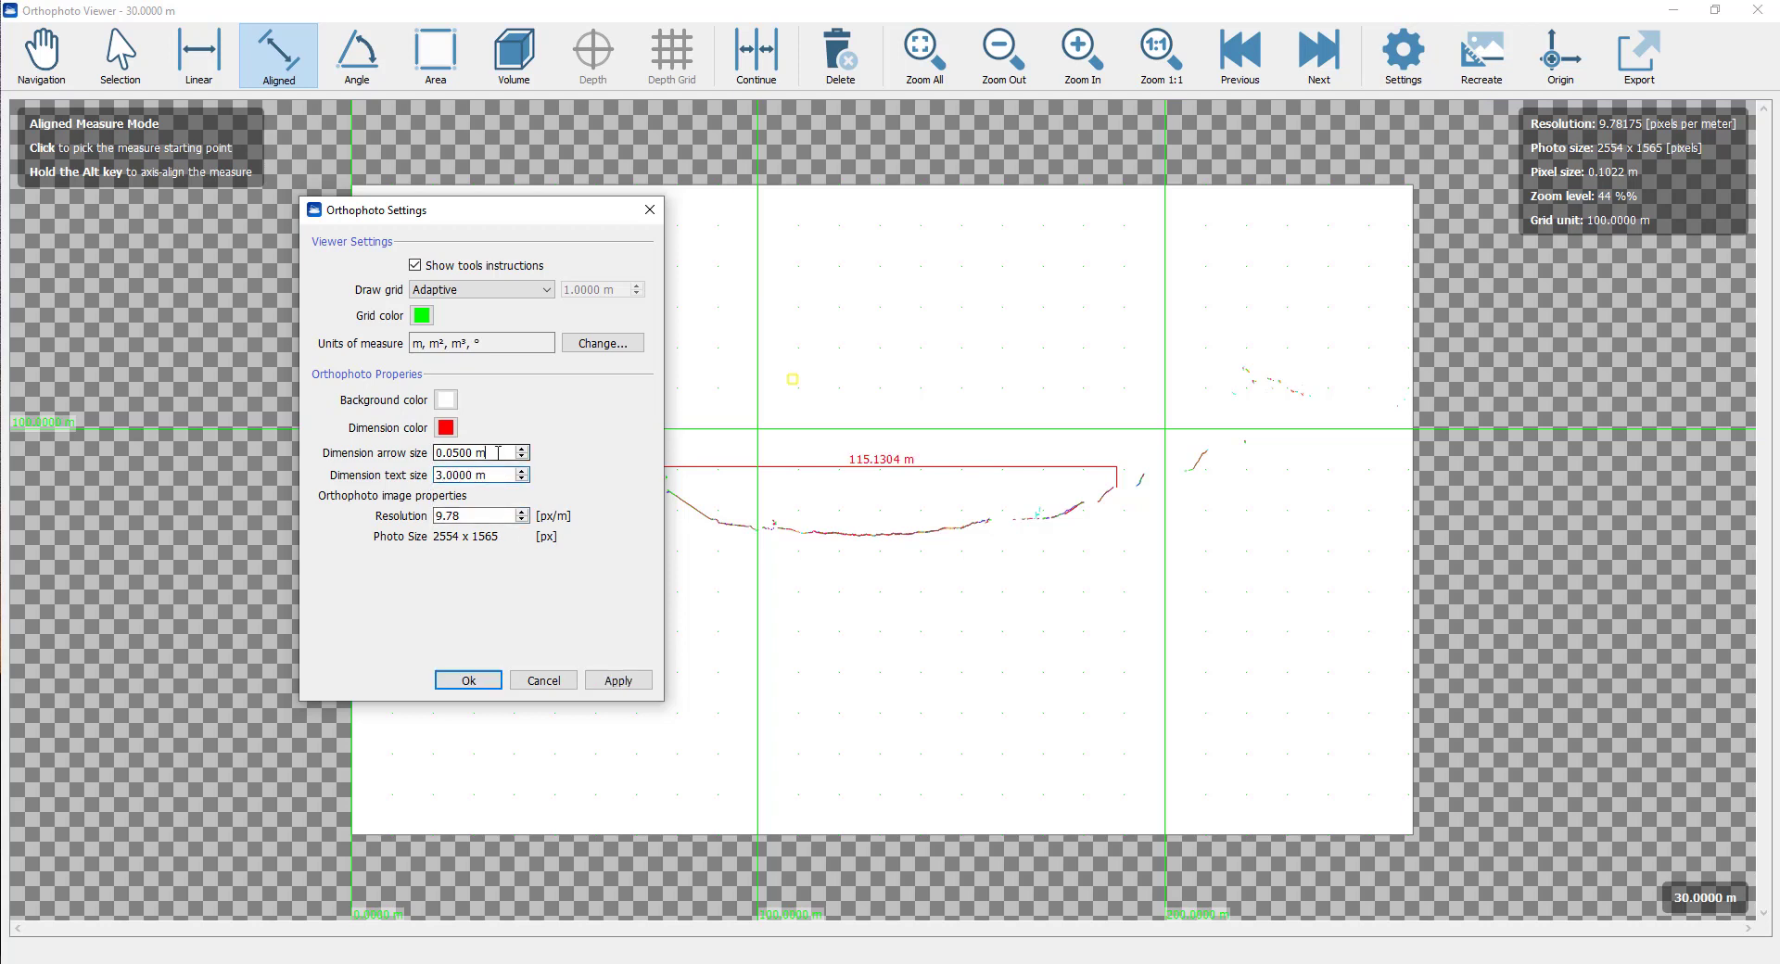
pyautogui.click(638, 684)
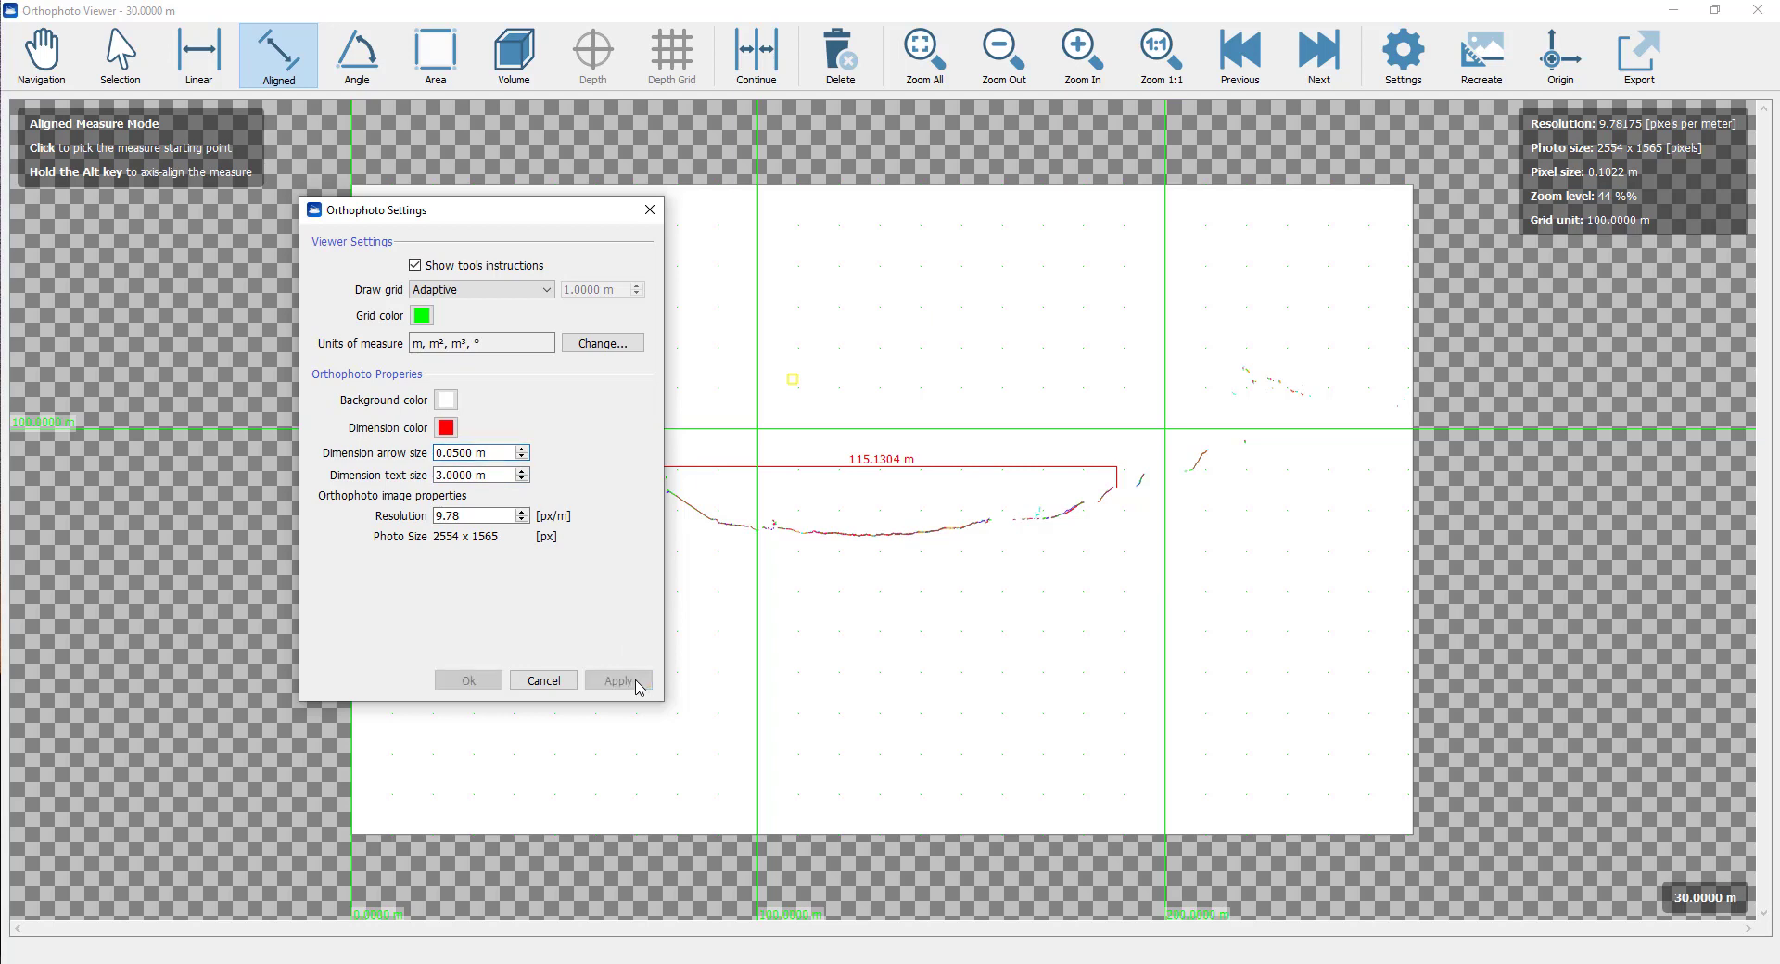
pyautogui.click(543, 680)
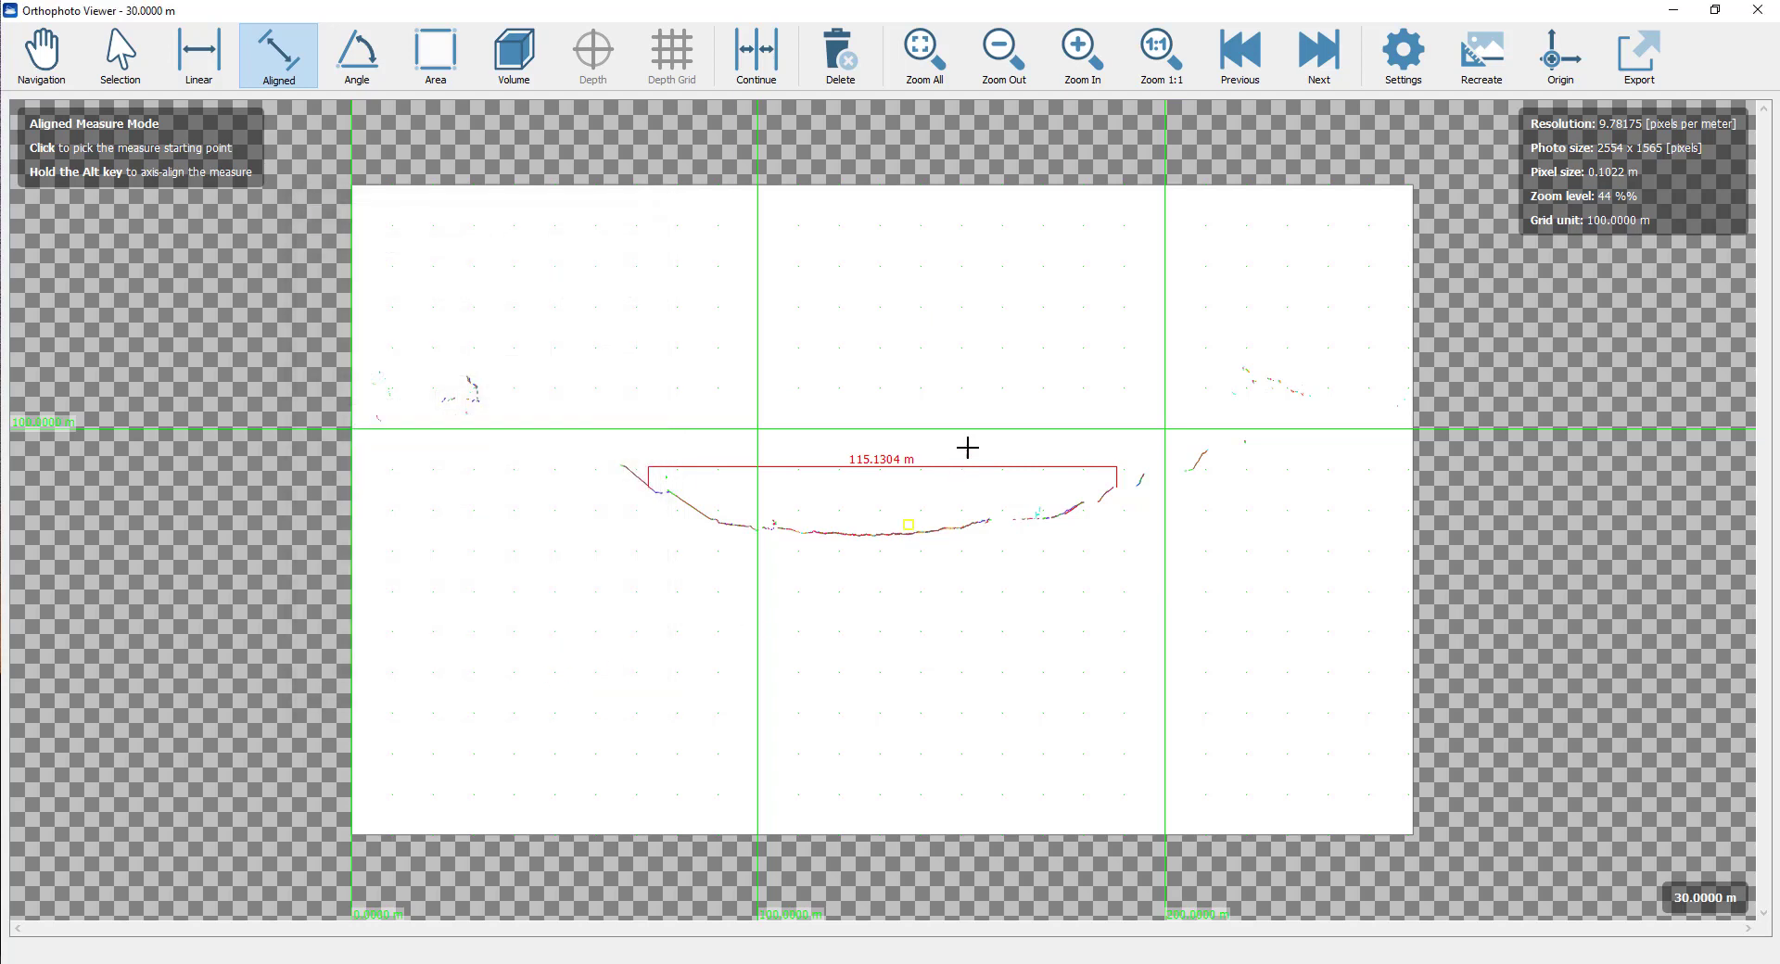
pyautogui.scroll(2, 905, 453)
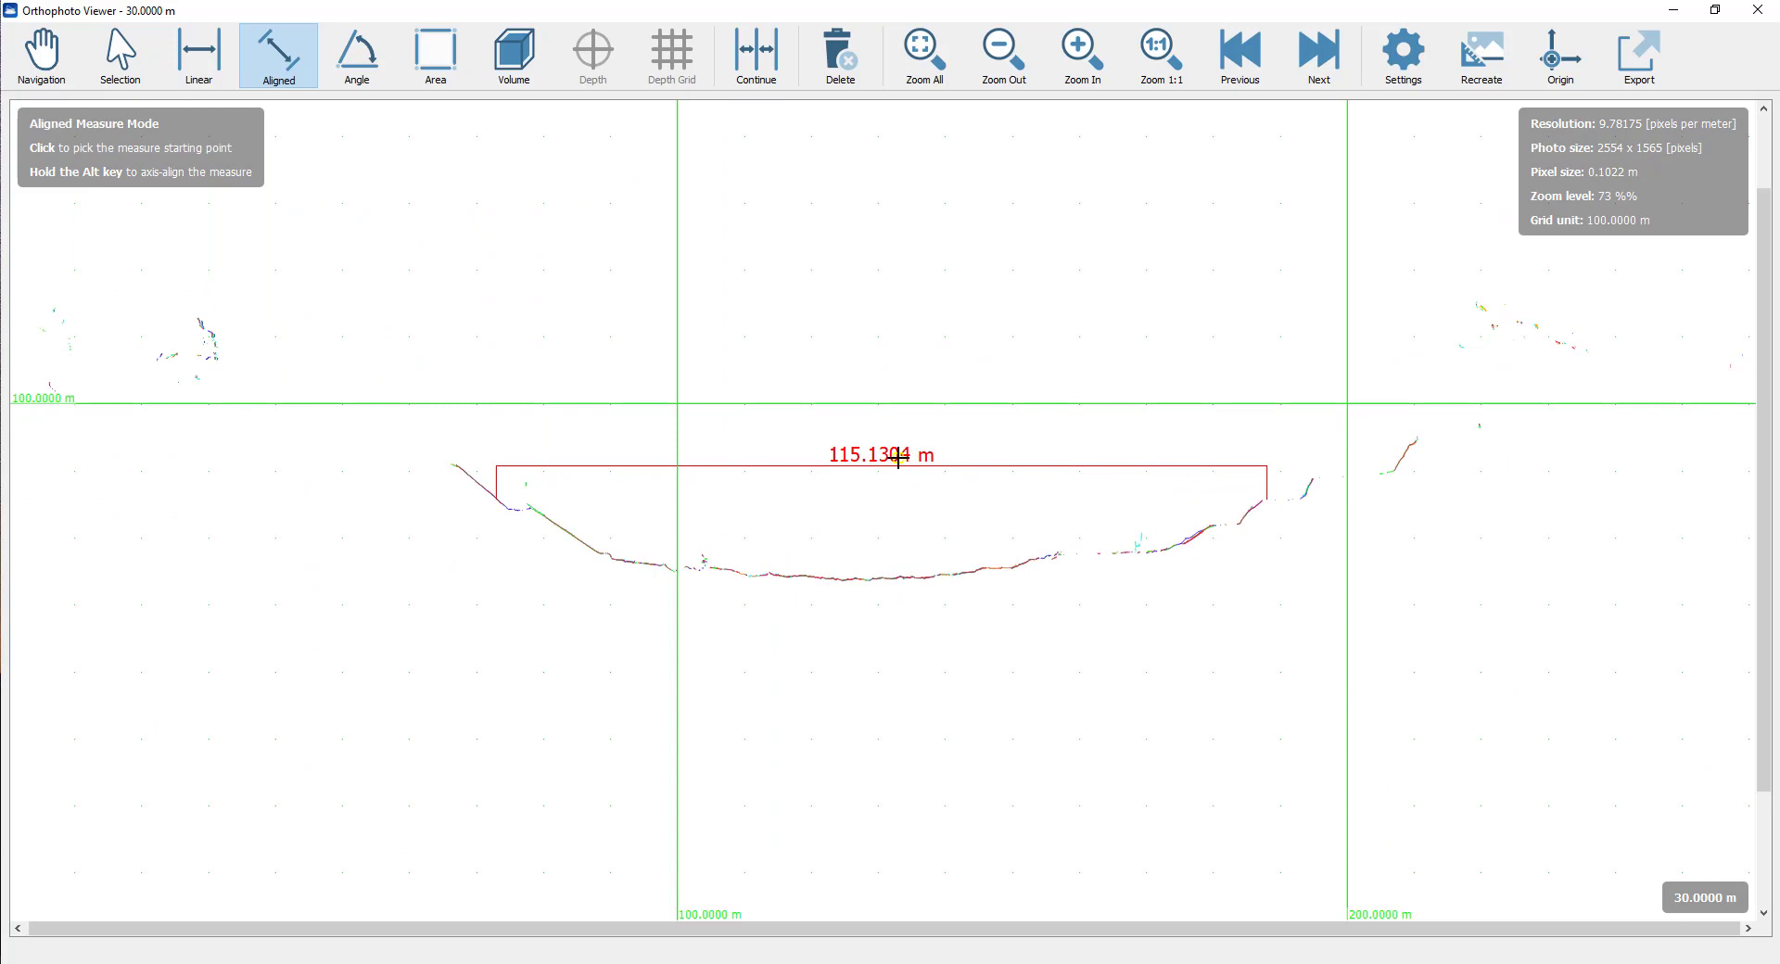
pyautogui.scroll(-1, 898, 458)
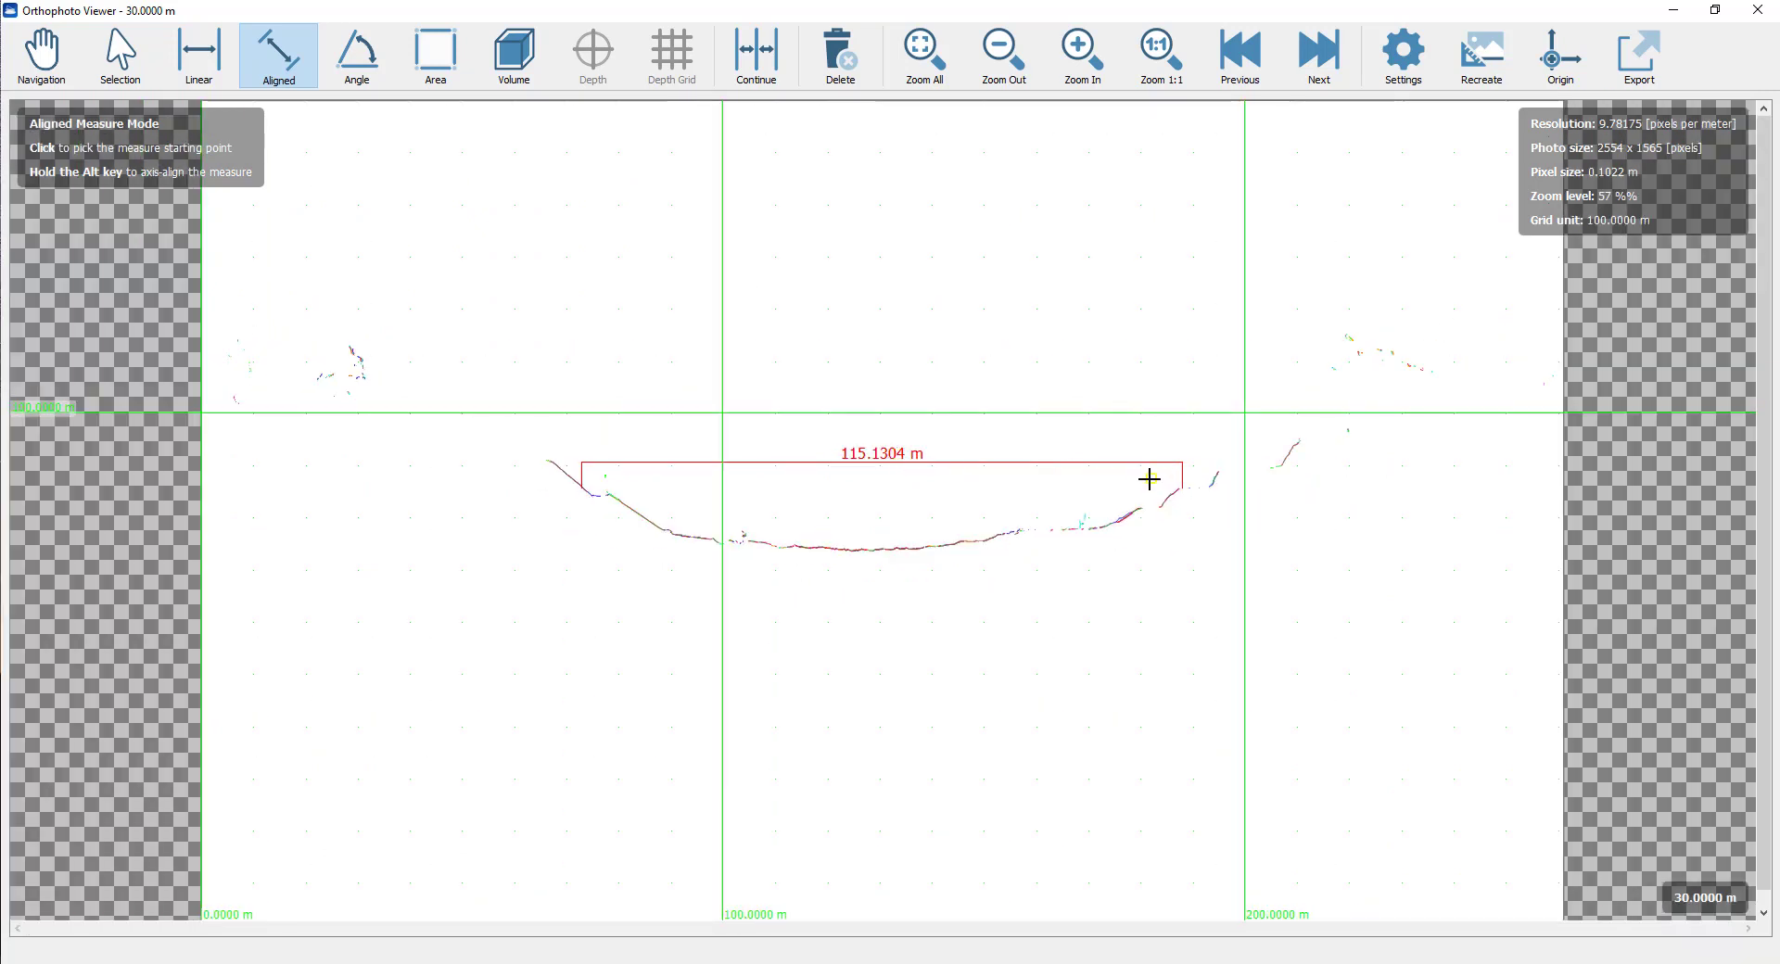
# - Close the orthophoto viewer and expand the Quick profile tutorial's Orthophotos list
pyautogui.click(1757, 10)
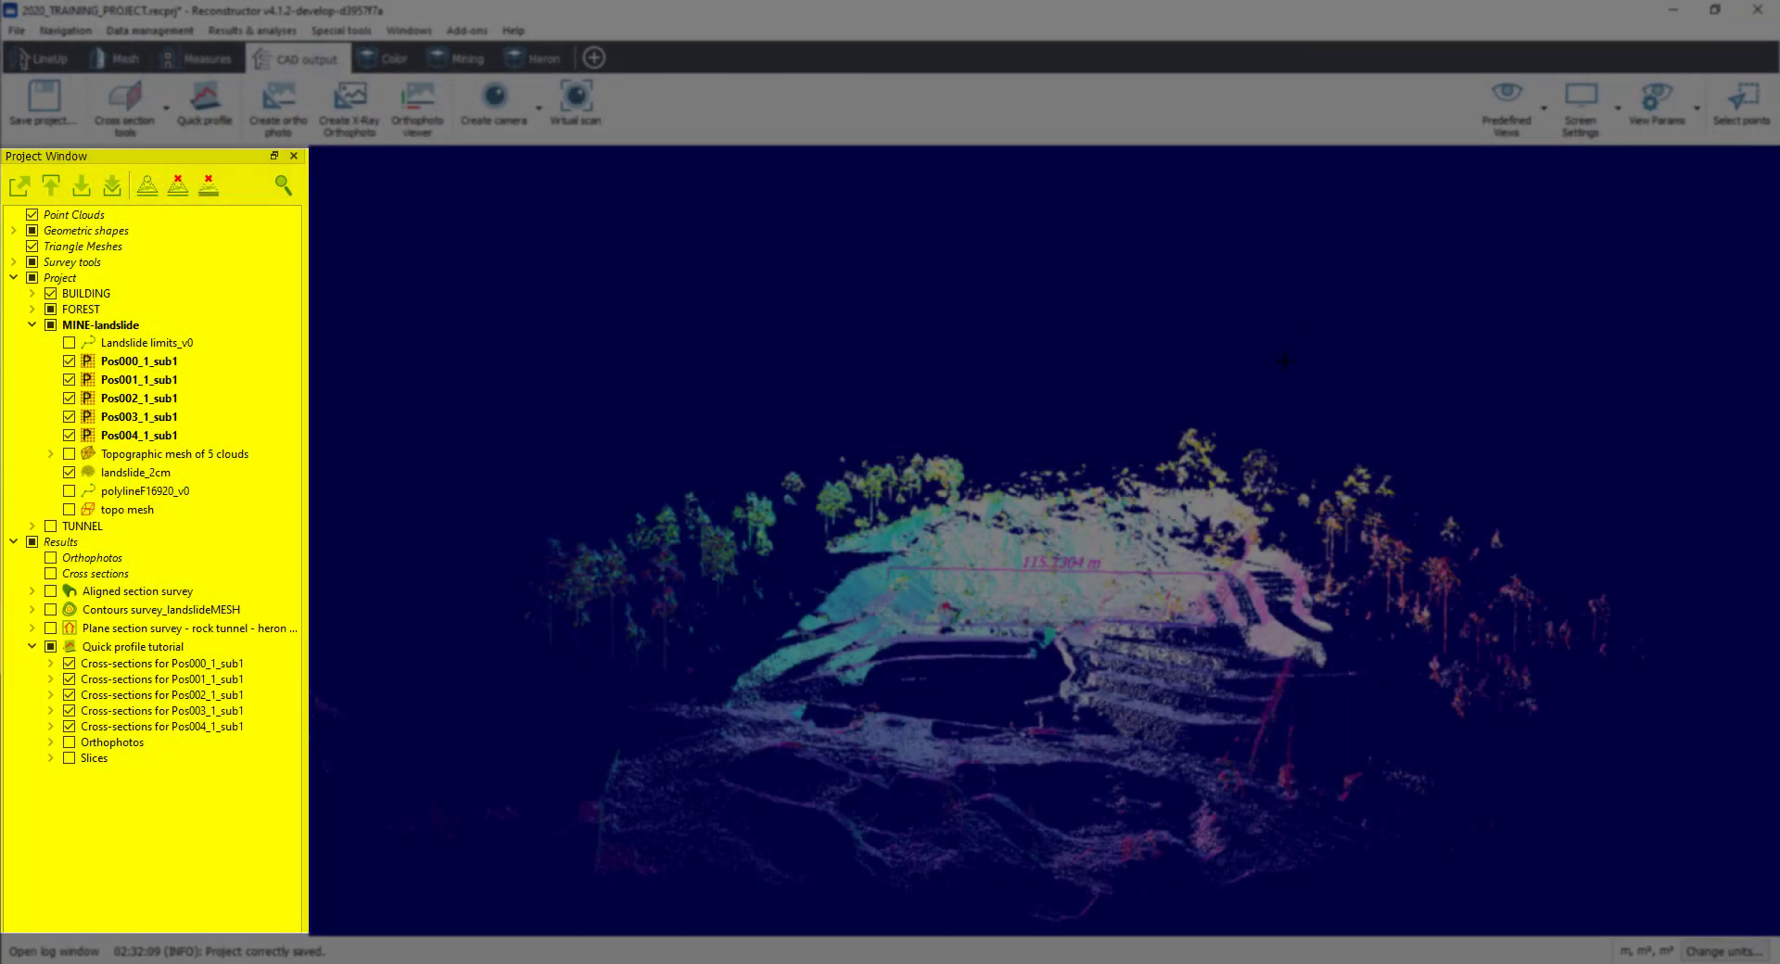
pyautogui.moveTo(1147, 565); pyautogui.dragTo(1049, 621)
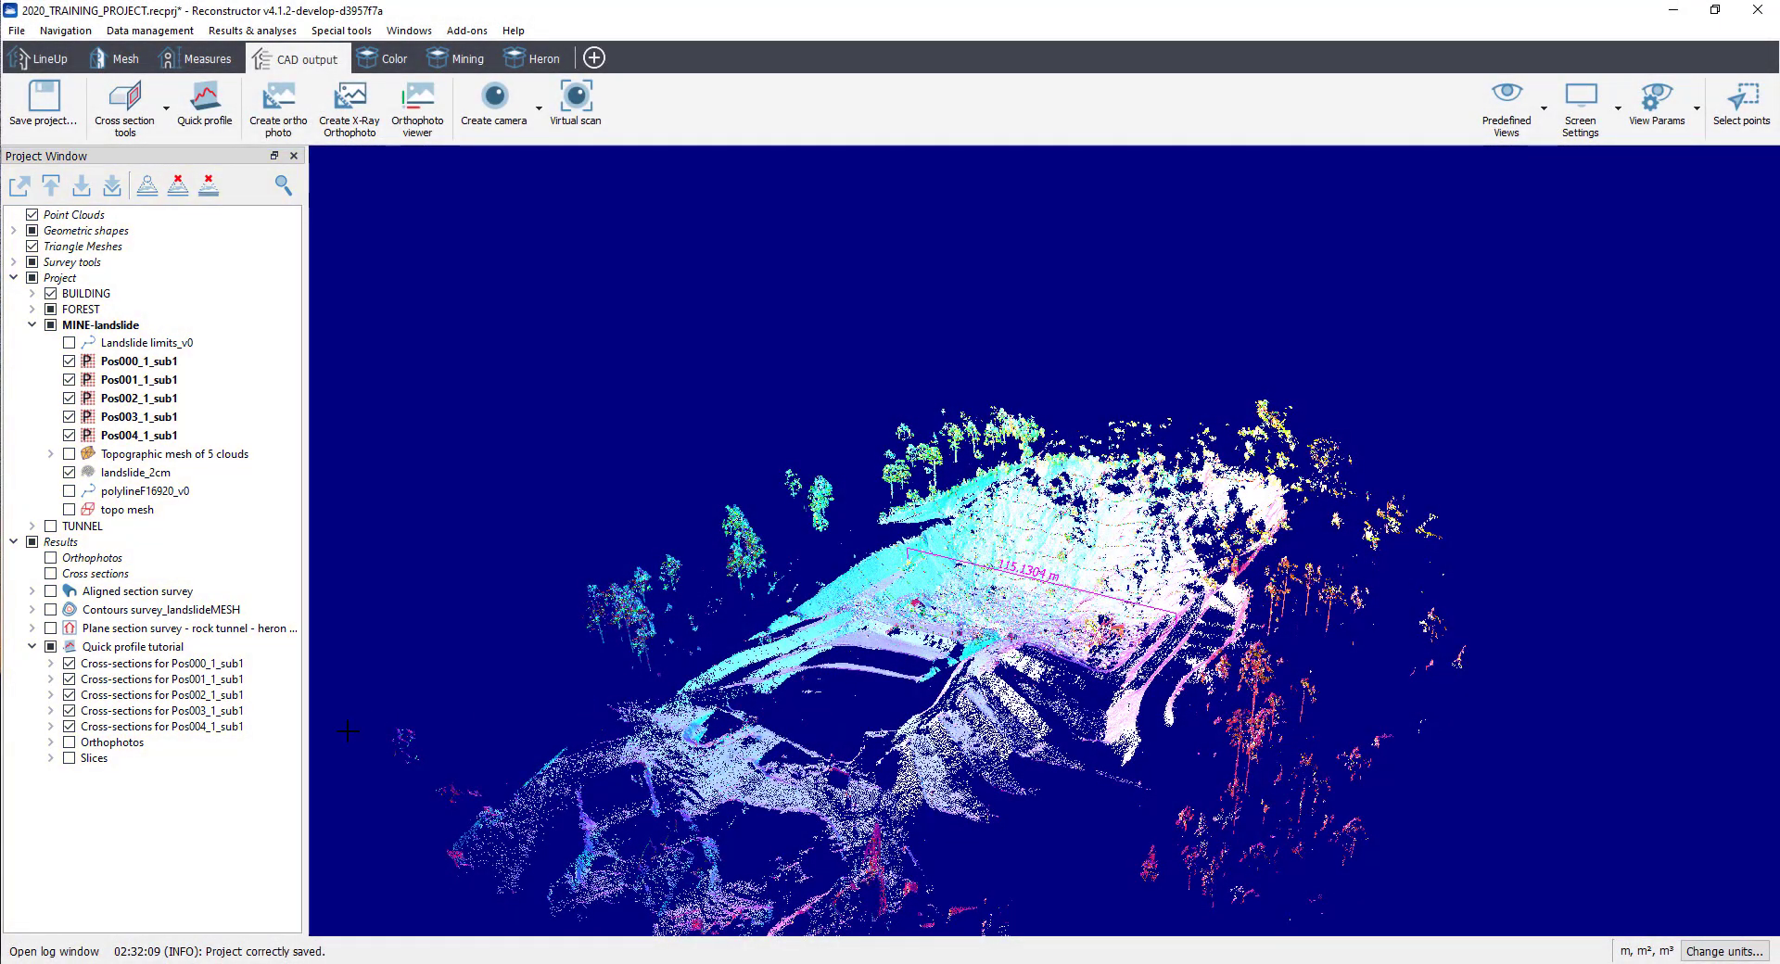
pyautogui.click(173, 648)
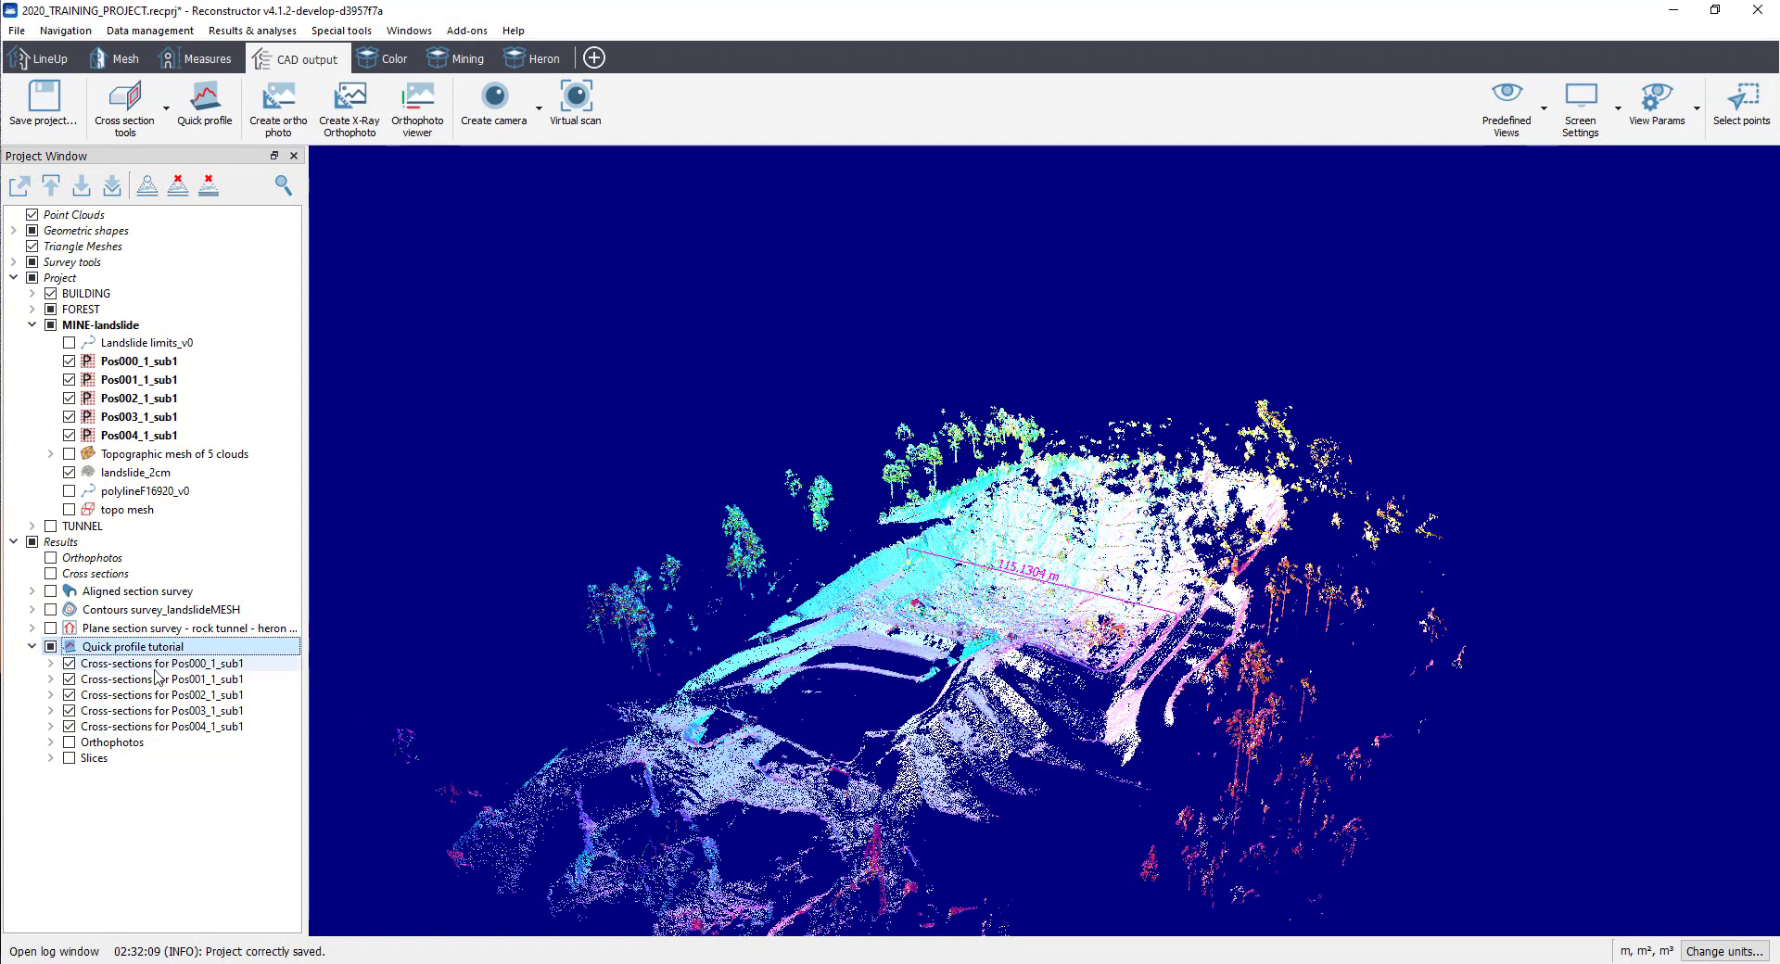
pyautogui.click(52, 742)
pyautogui.scroll(-3, 56, 747)
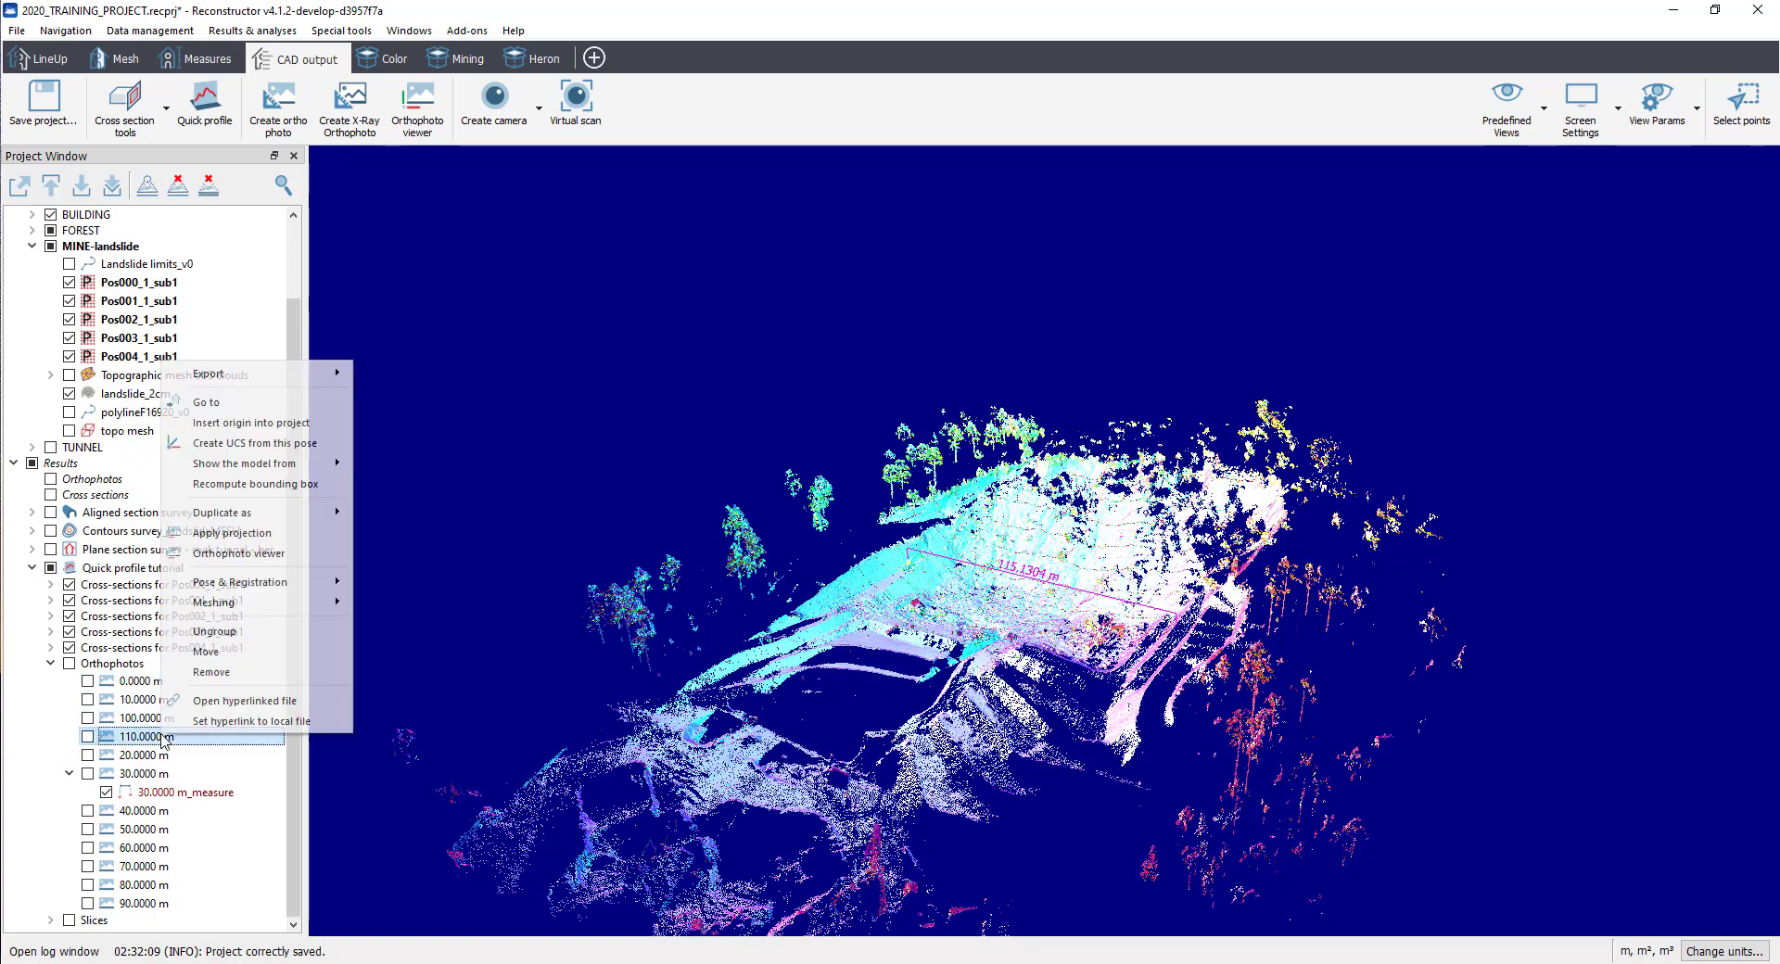
# - View the 110.0000 m orthophoto, close it, then open the 40.0000 m orthophoto
pyautogui.click(236, 554)
pyautogui.scroll(3, 904, 372)
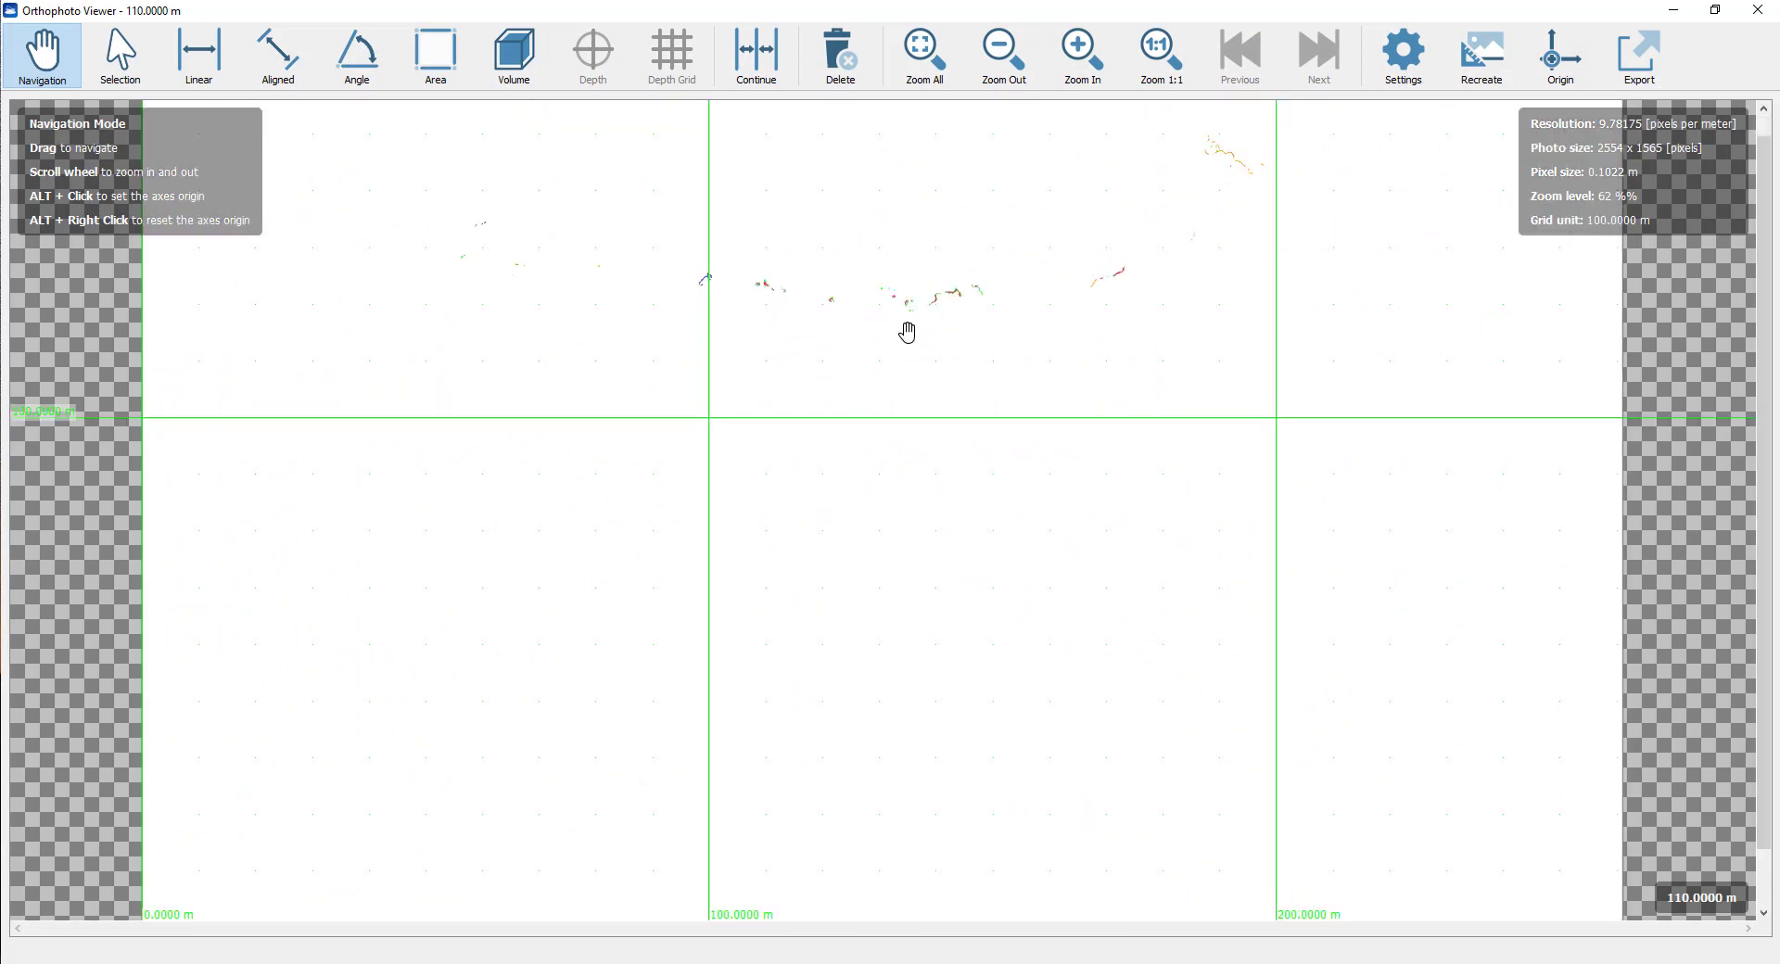
pyautogui.click(1757, 10)
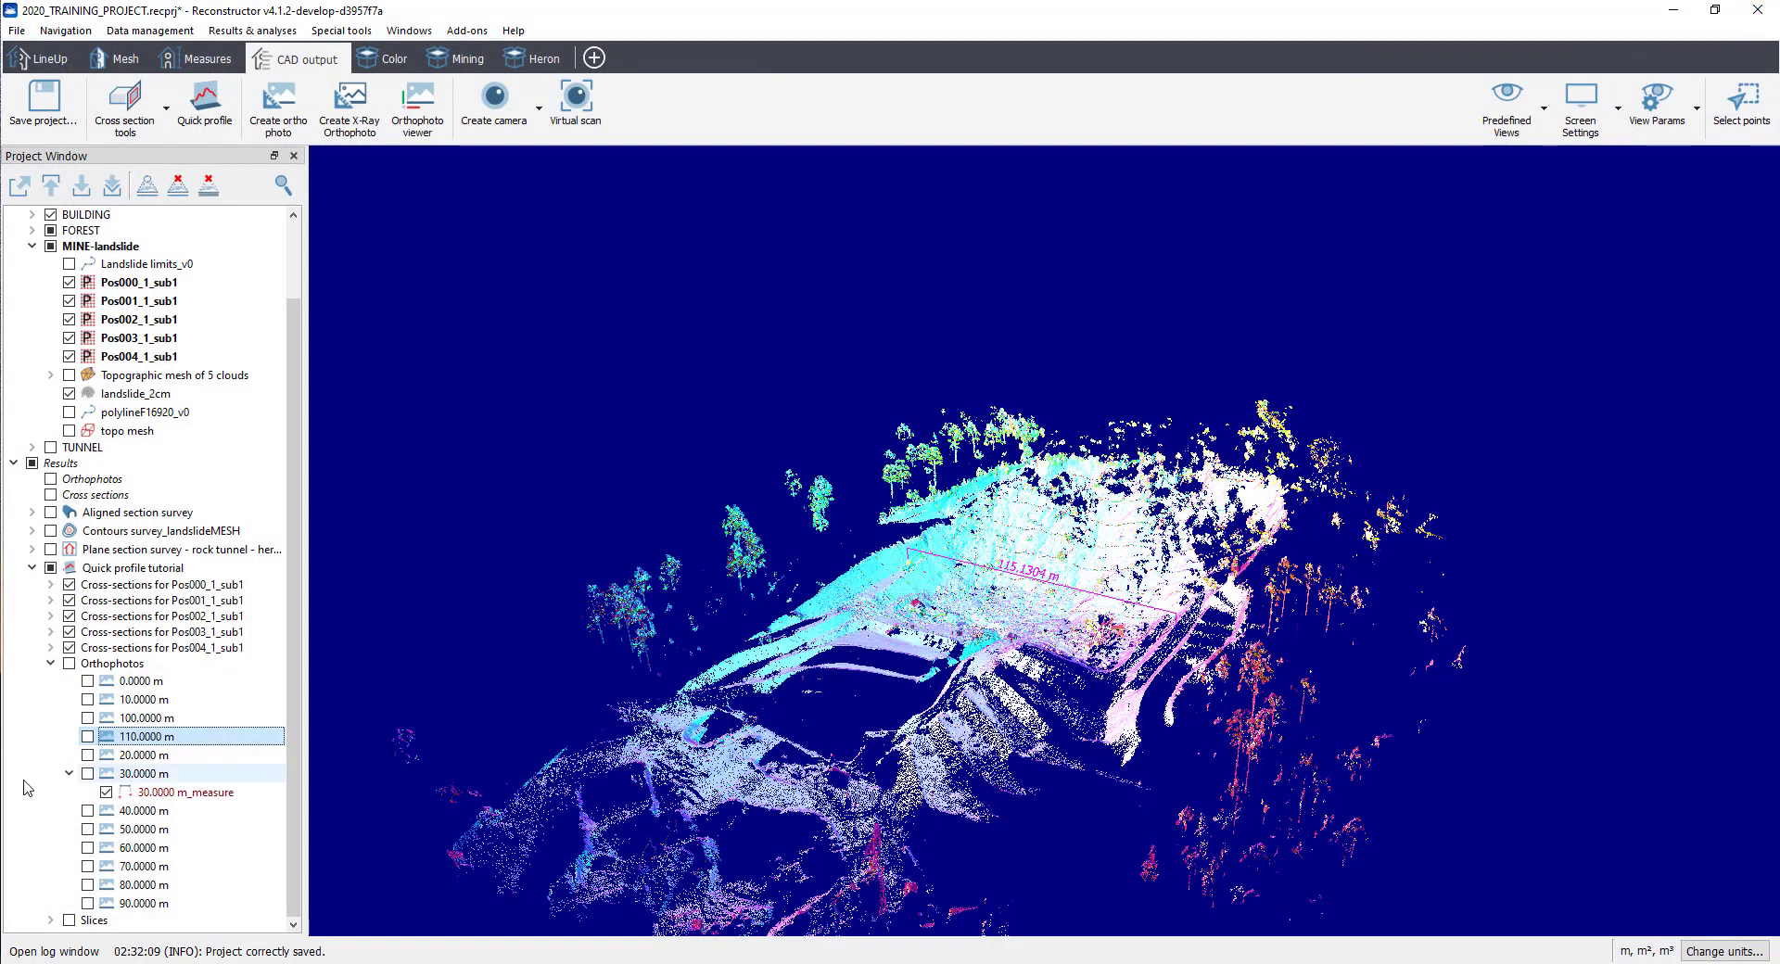
pyautogui.click(139, 812)
pyautogui.rightClick(139, 812)
pyautogui.click(232, 633)
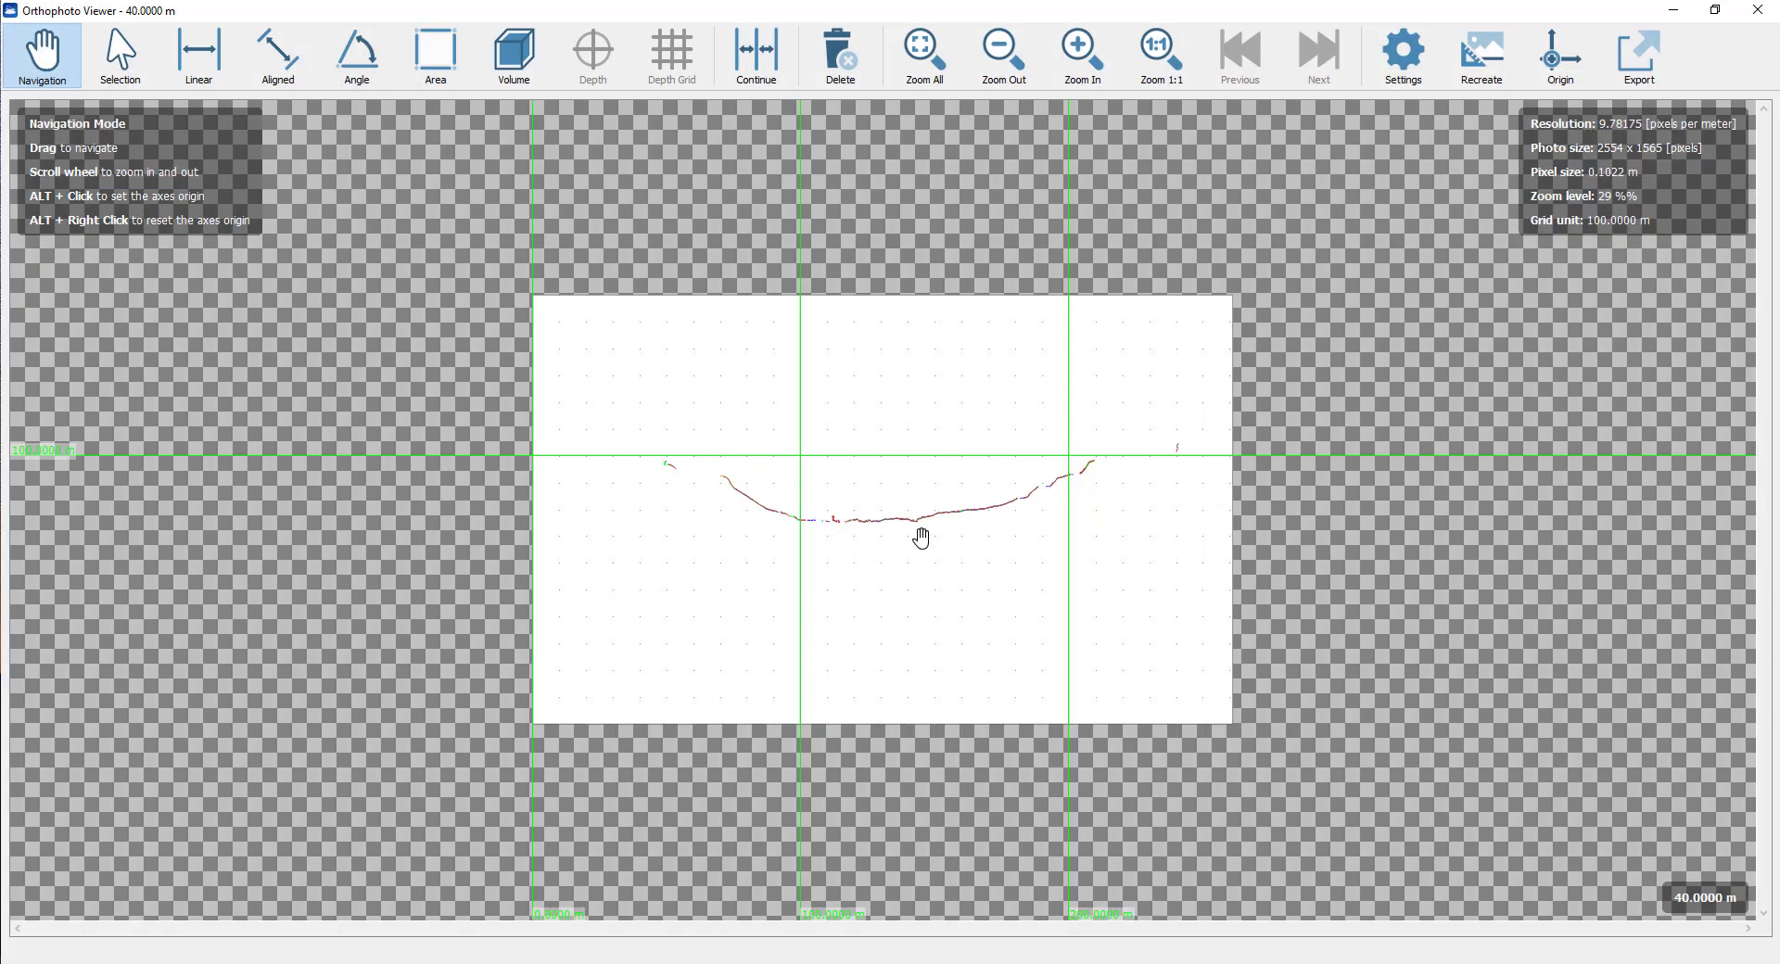
pyautogui.scroll(4, 918, 516)
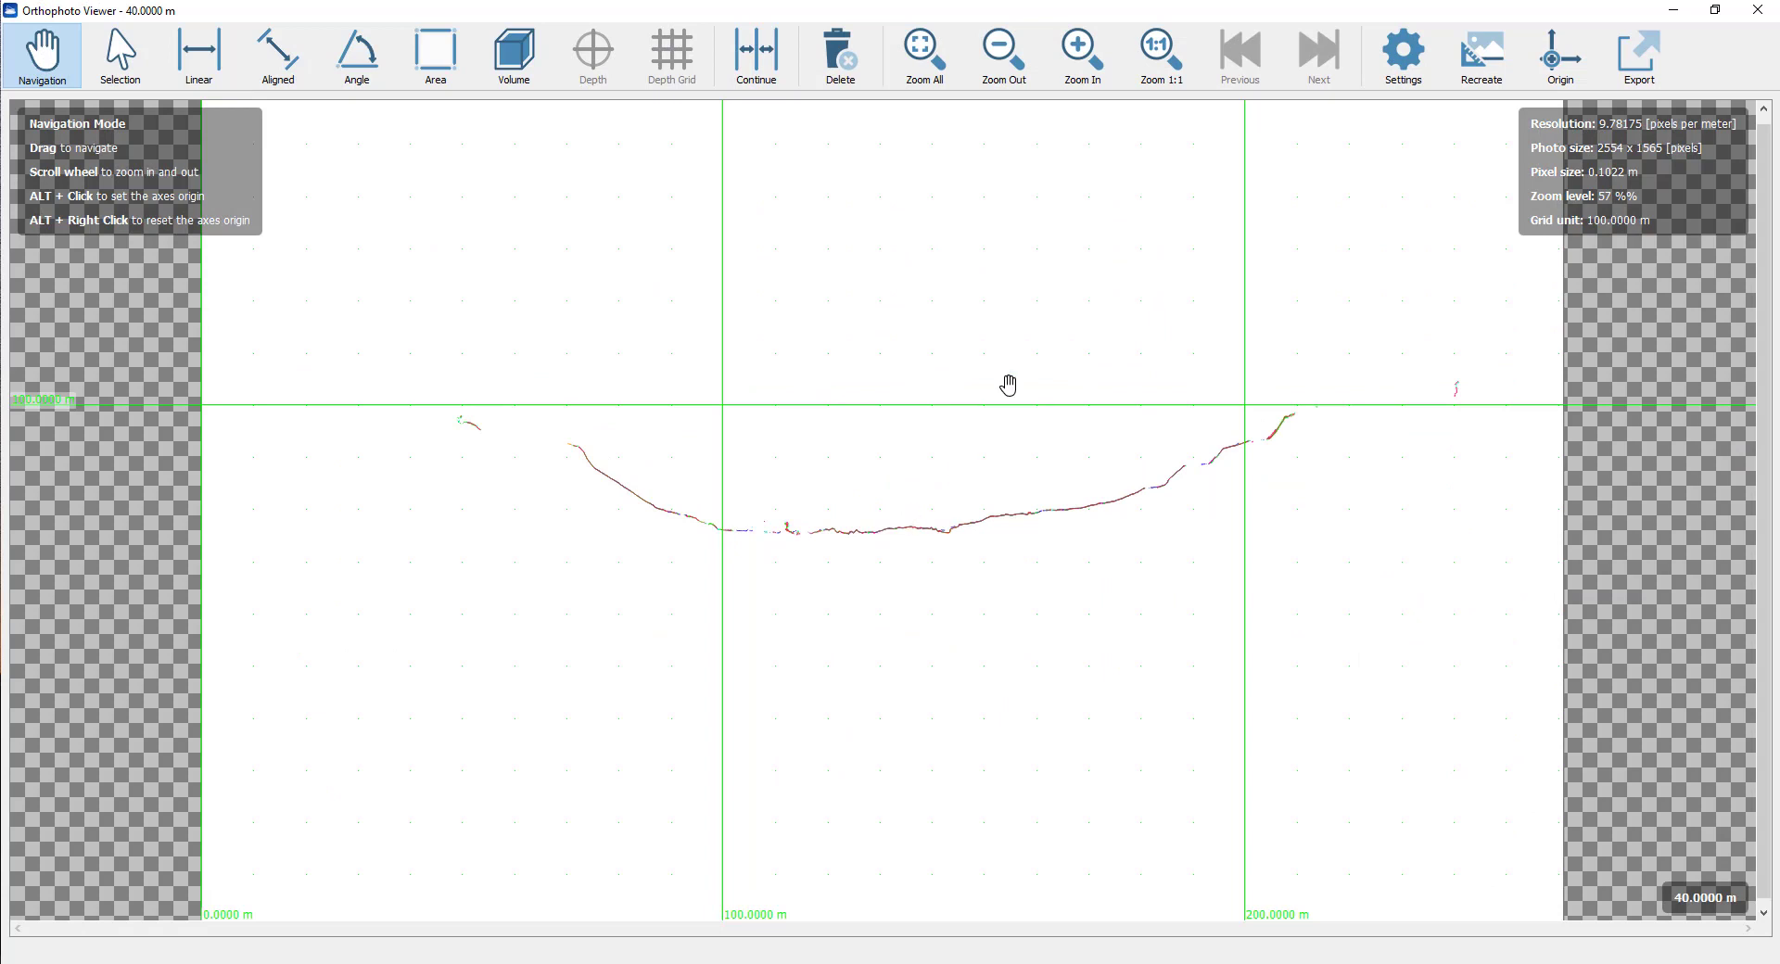
# - Close the orthophoto viewer and inspect the Pos001_1_sub1 cross-sections in the project tree
pyautogui.click(1762, 11)
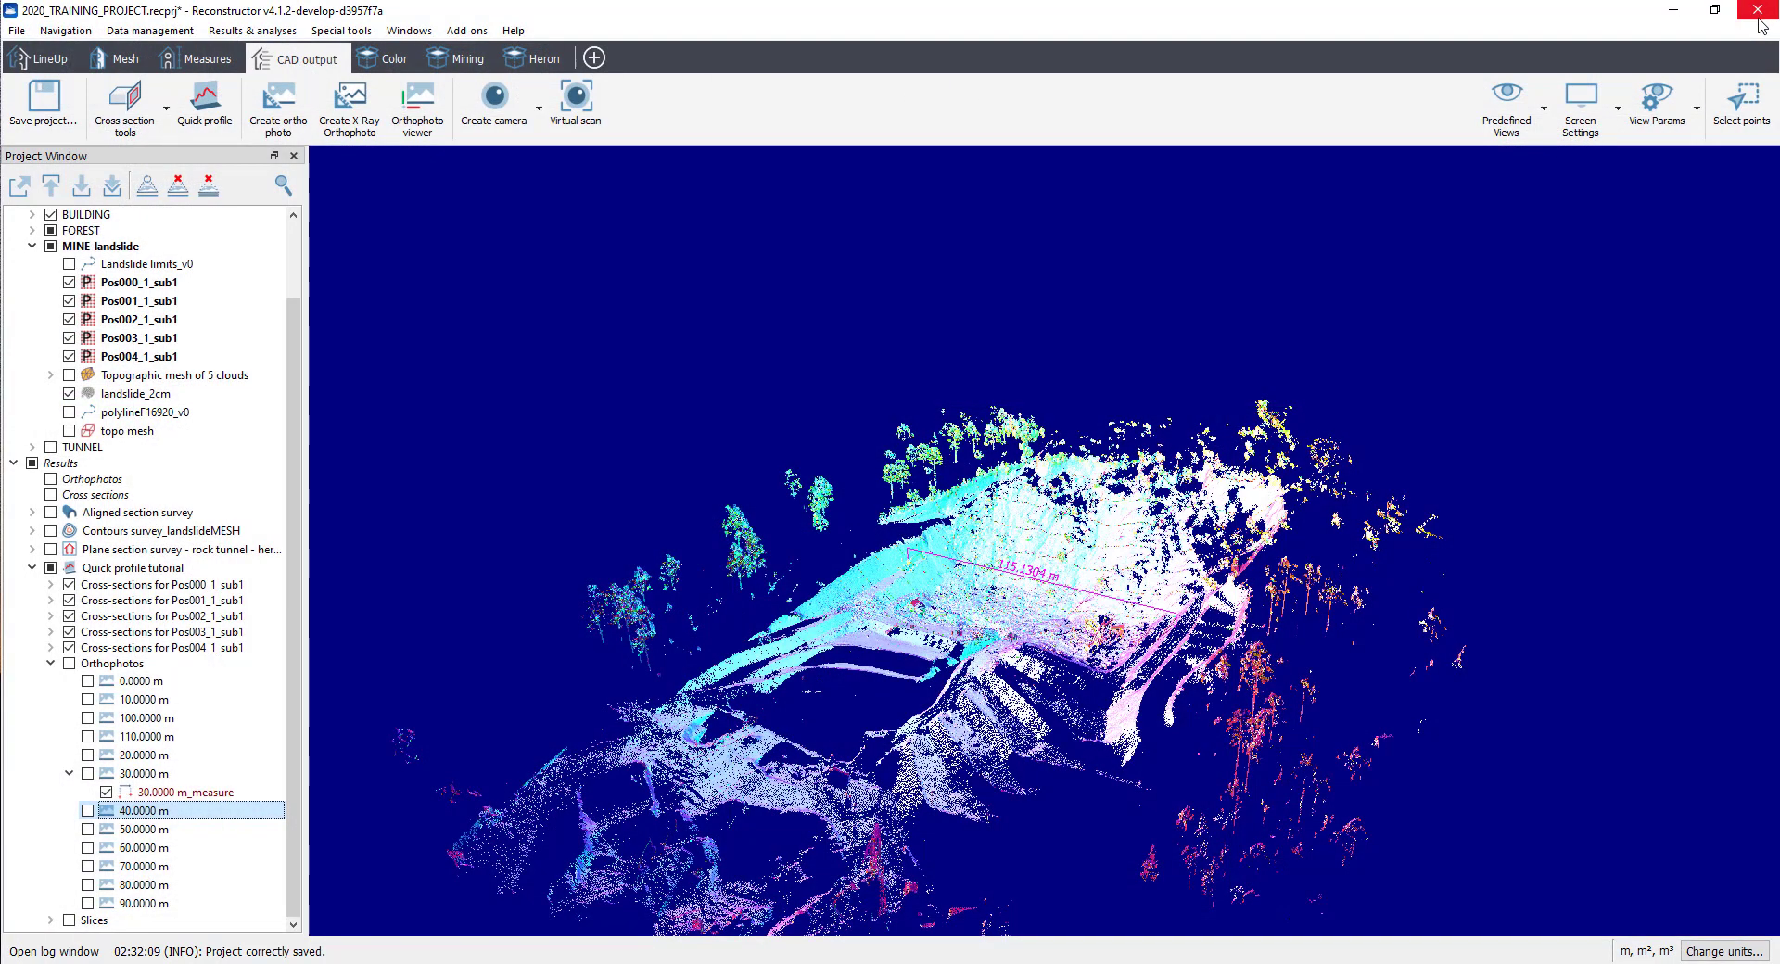
pyautogui.scroll(-3, 1090, 605)
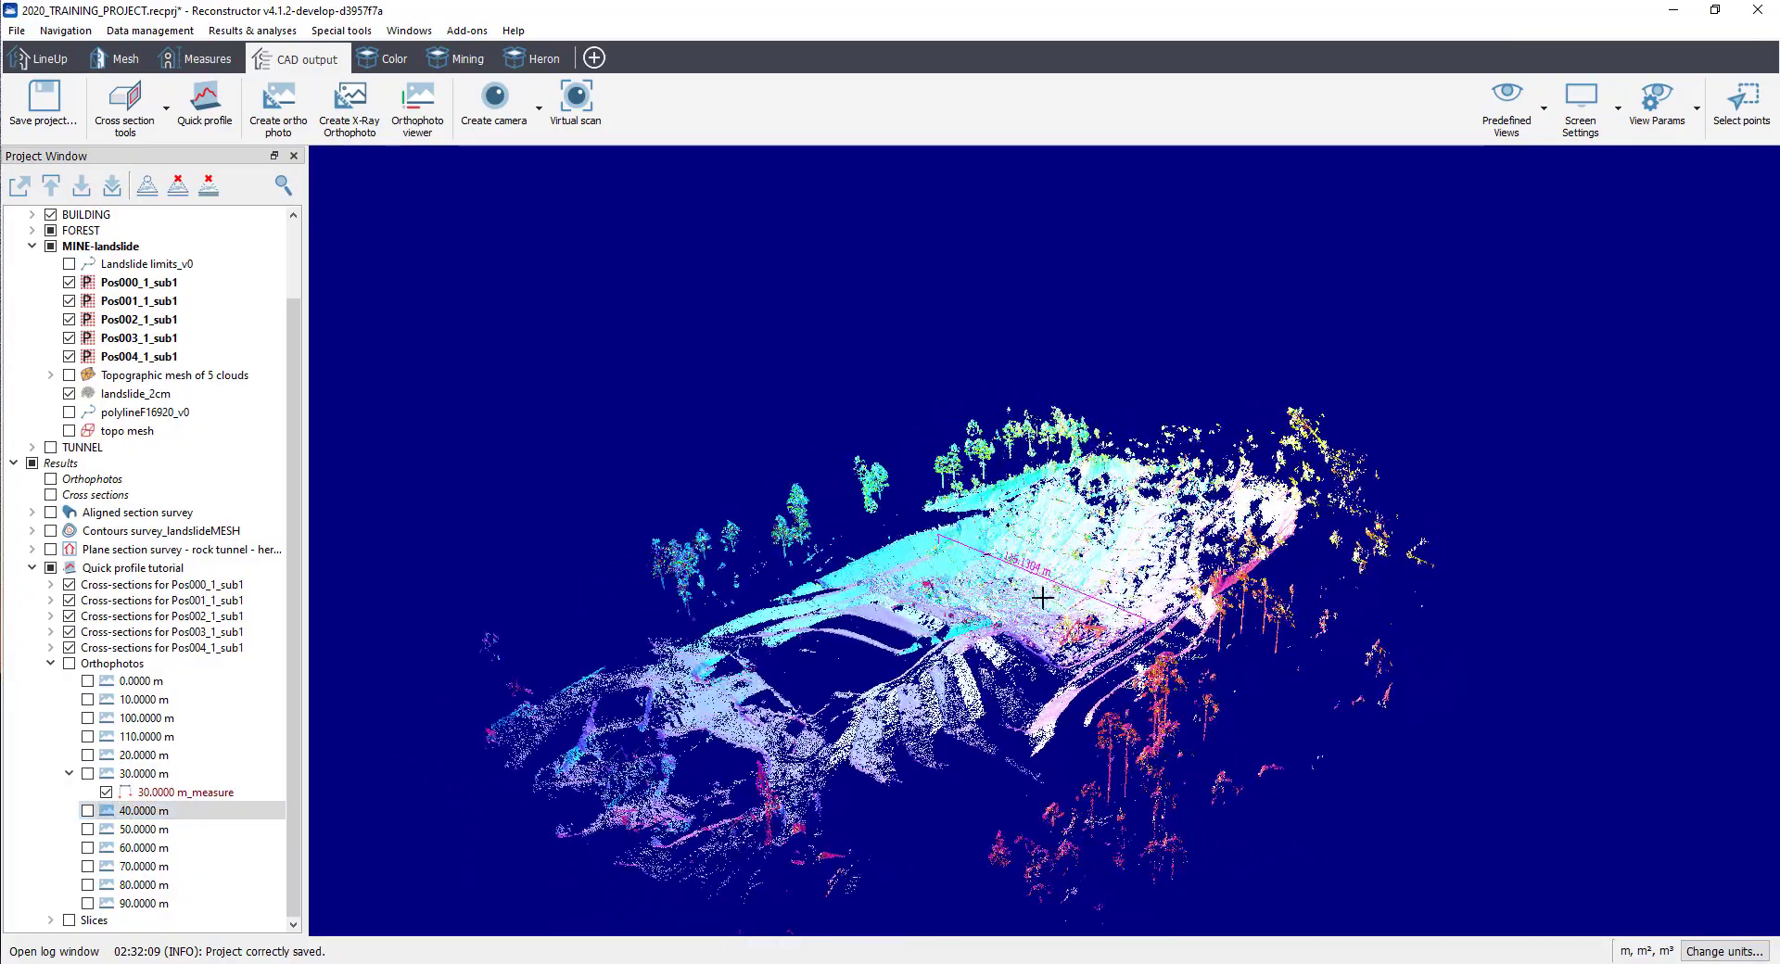
pyautogui.scroll(-1, 1052, 567)
pyautogui.scroll(2, 1051, 567)
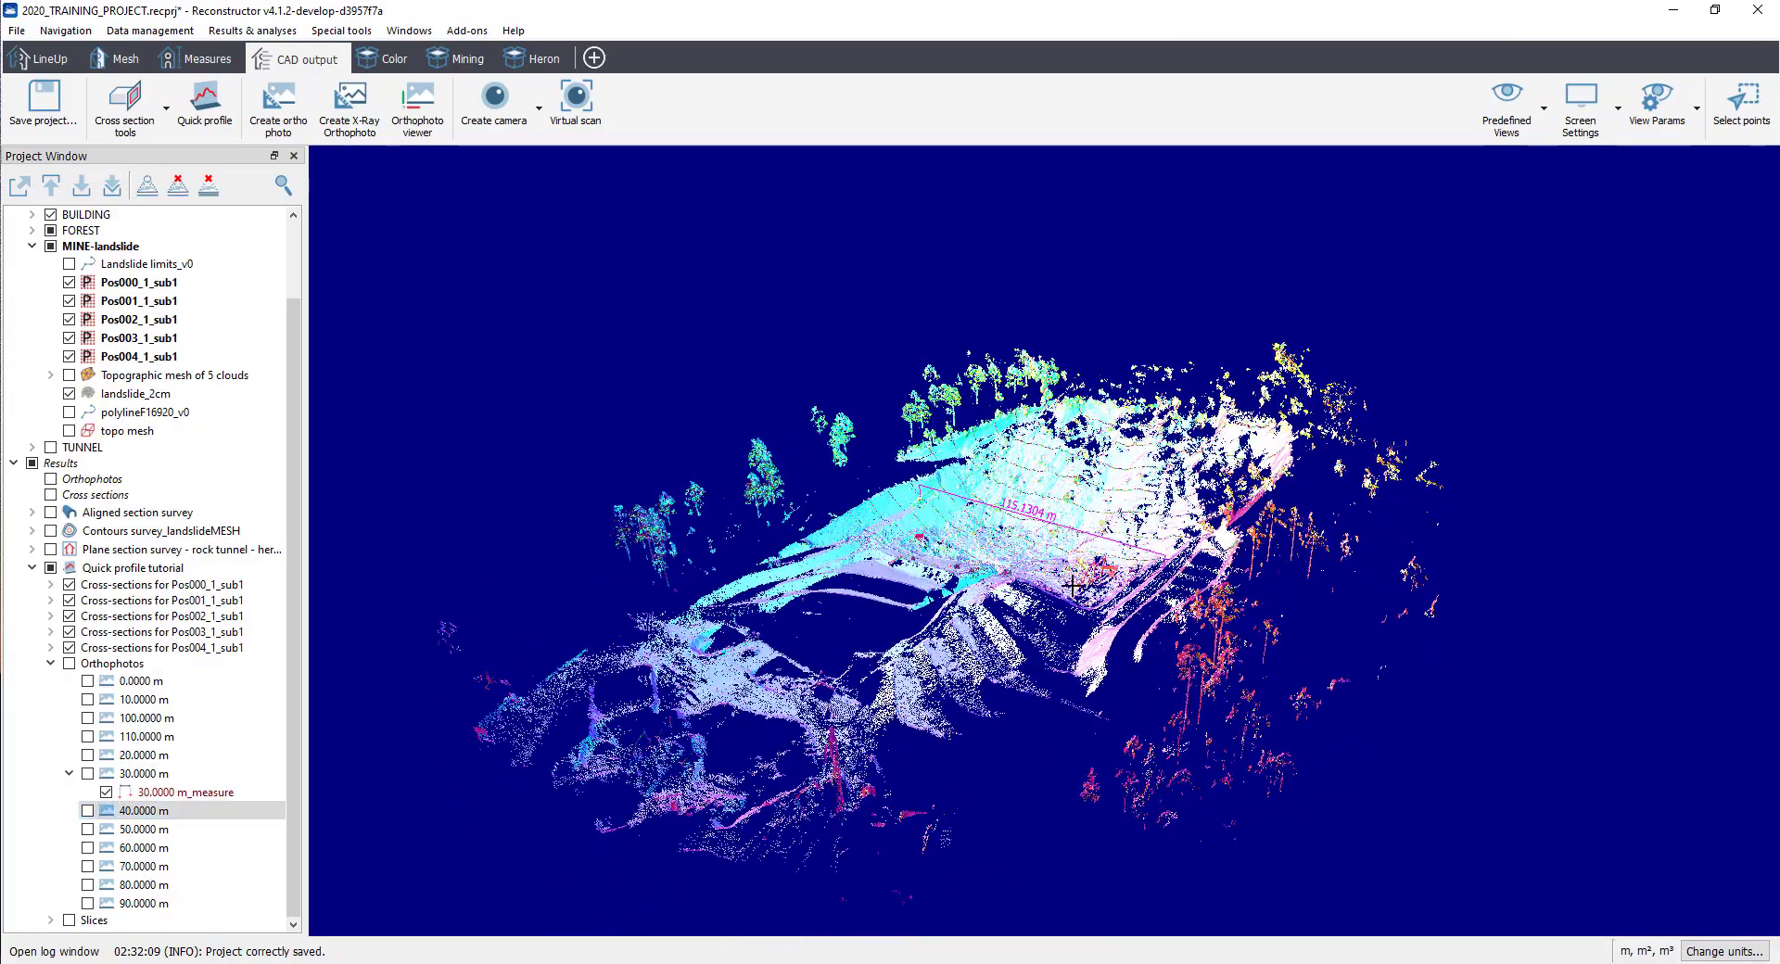
pyautogui.click(51, 600)
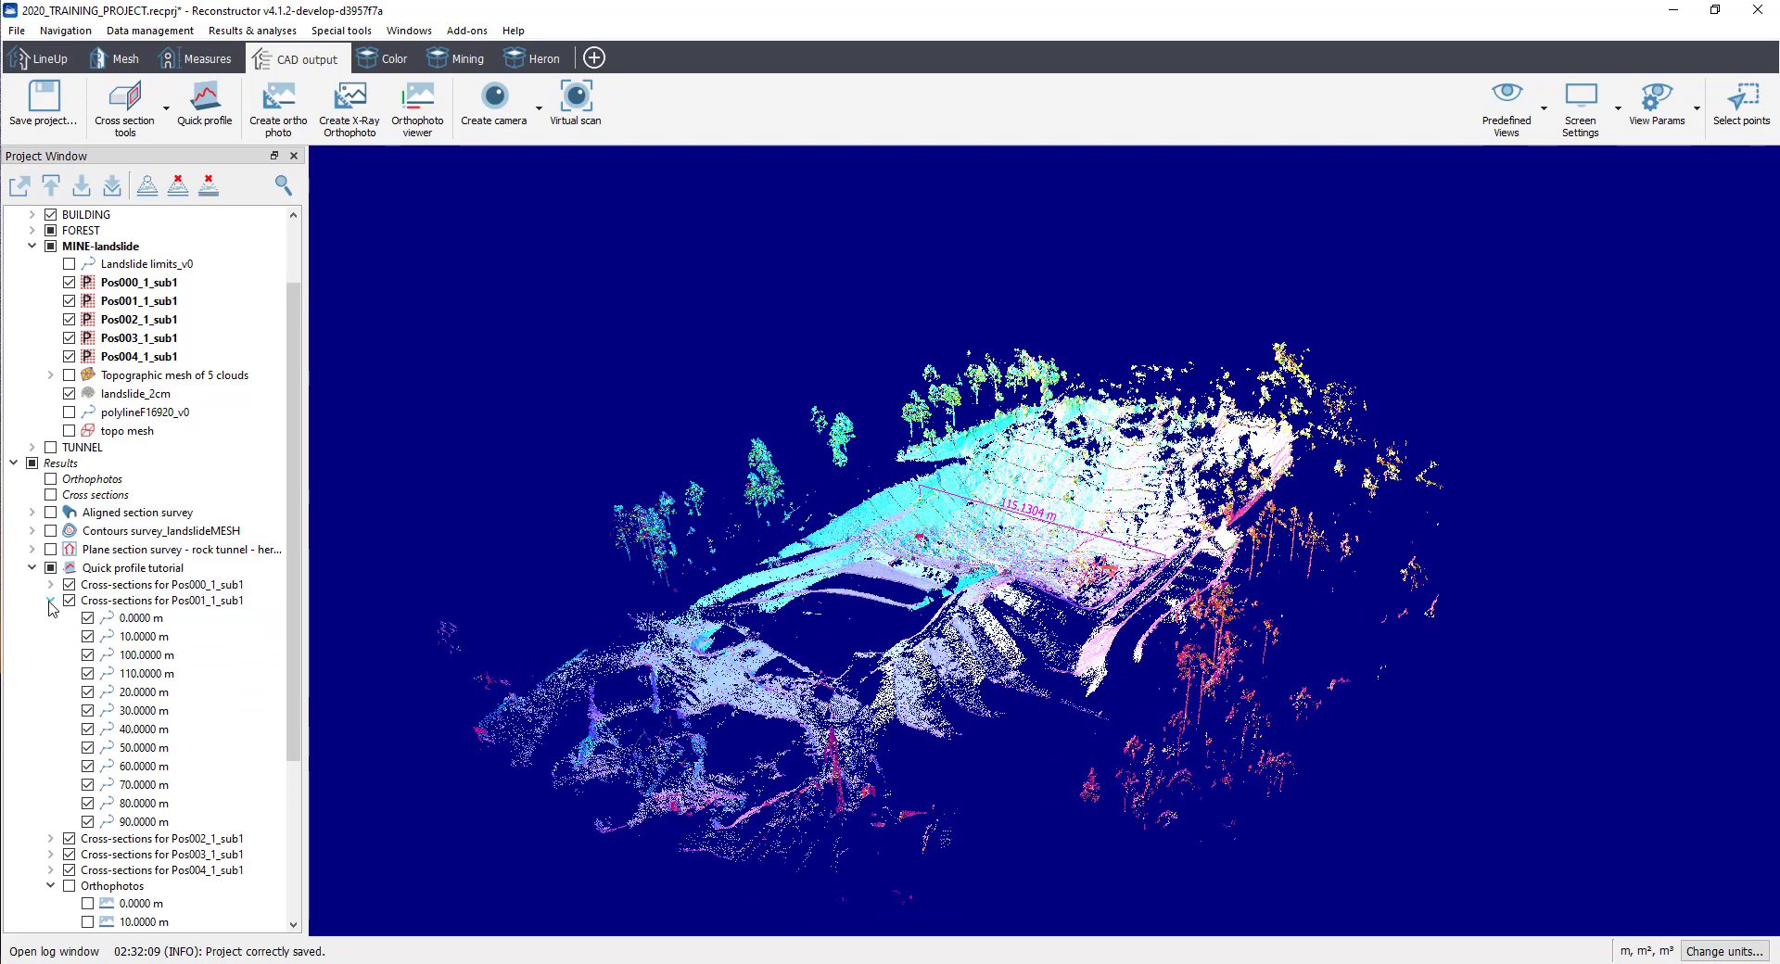
pyautogui.click(51, 603)
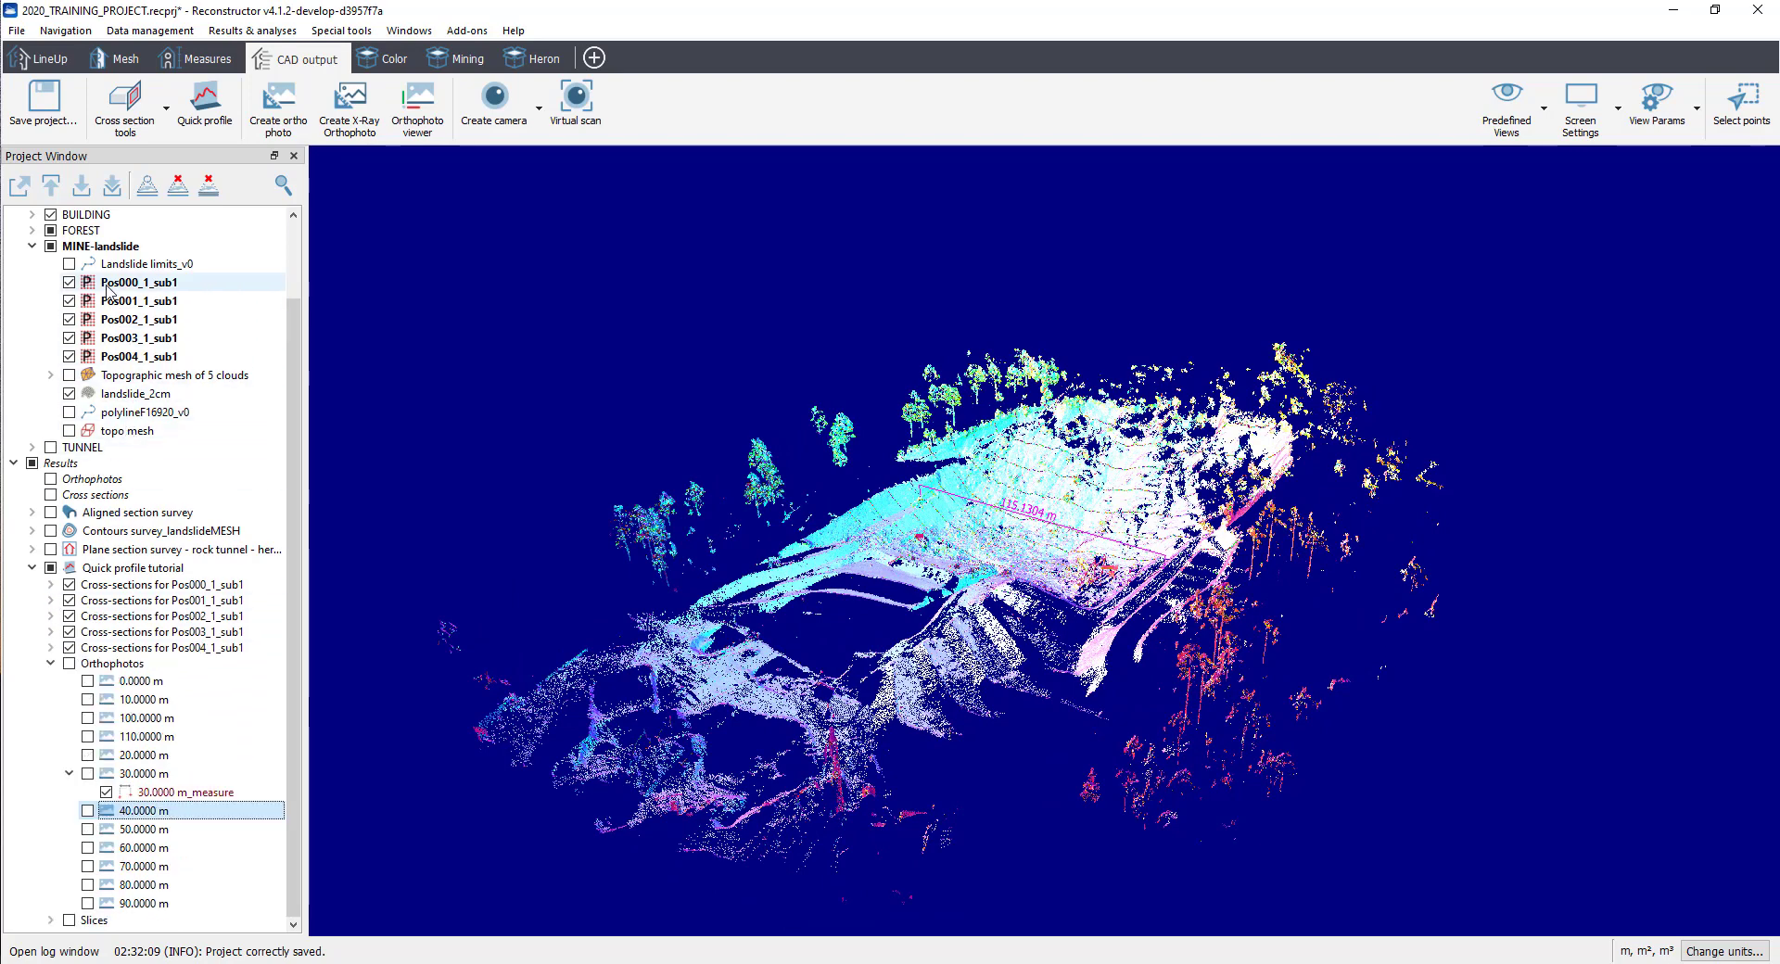
# - Unload the five point clouds Pos000_1_sub1 through Pos004_1_sub1 from the 3D view
pyautogui.moveTo(107, 291); pyautogui.dragTo(134, 350)
pyautogui.rightClick(134, 349)
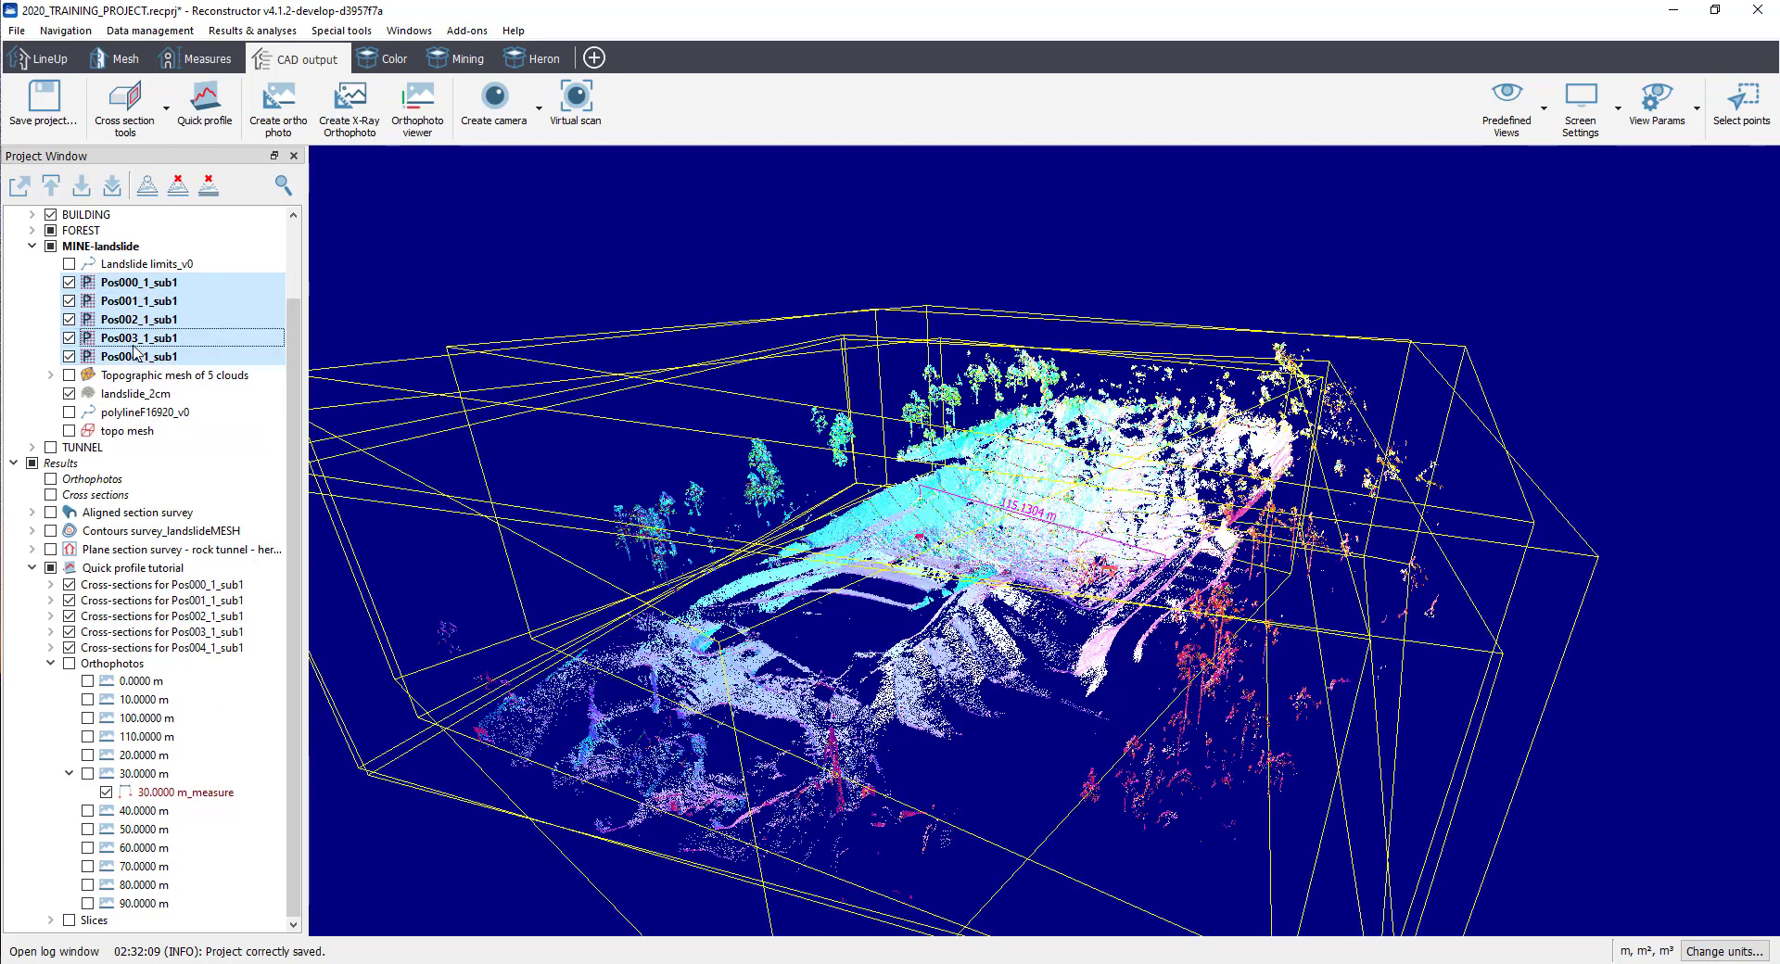
pyautogui.click(199, 358)
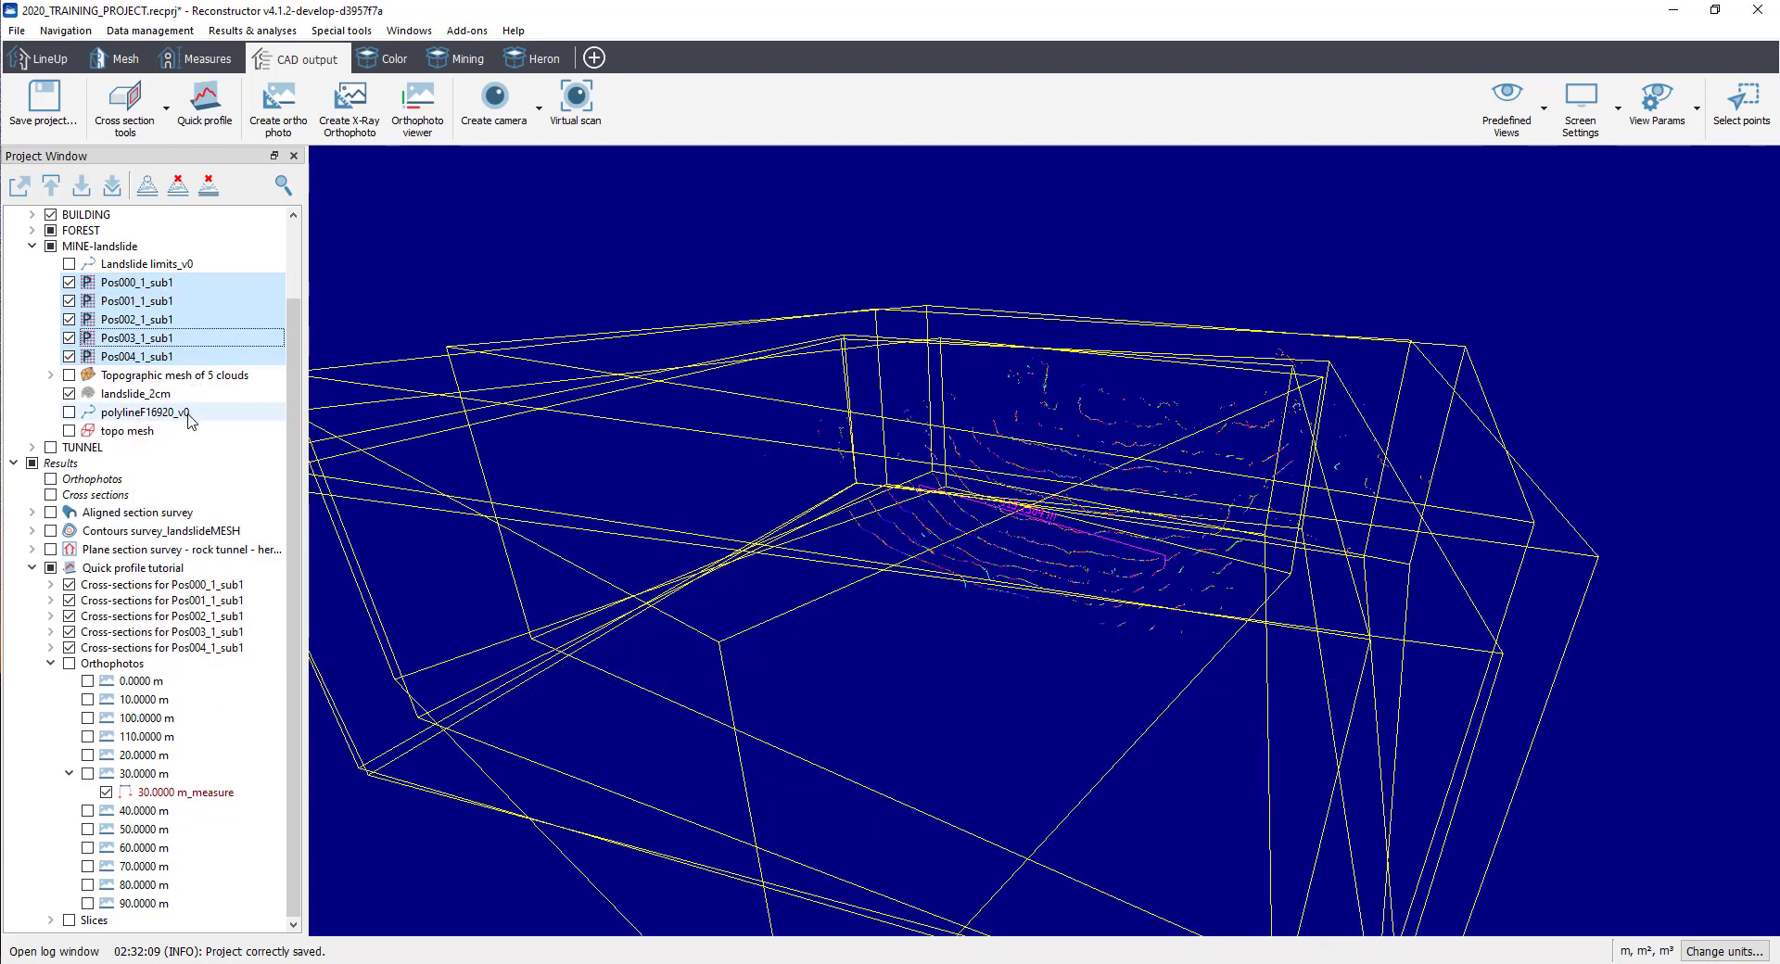